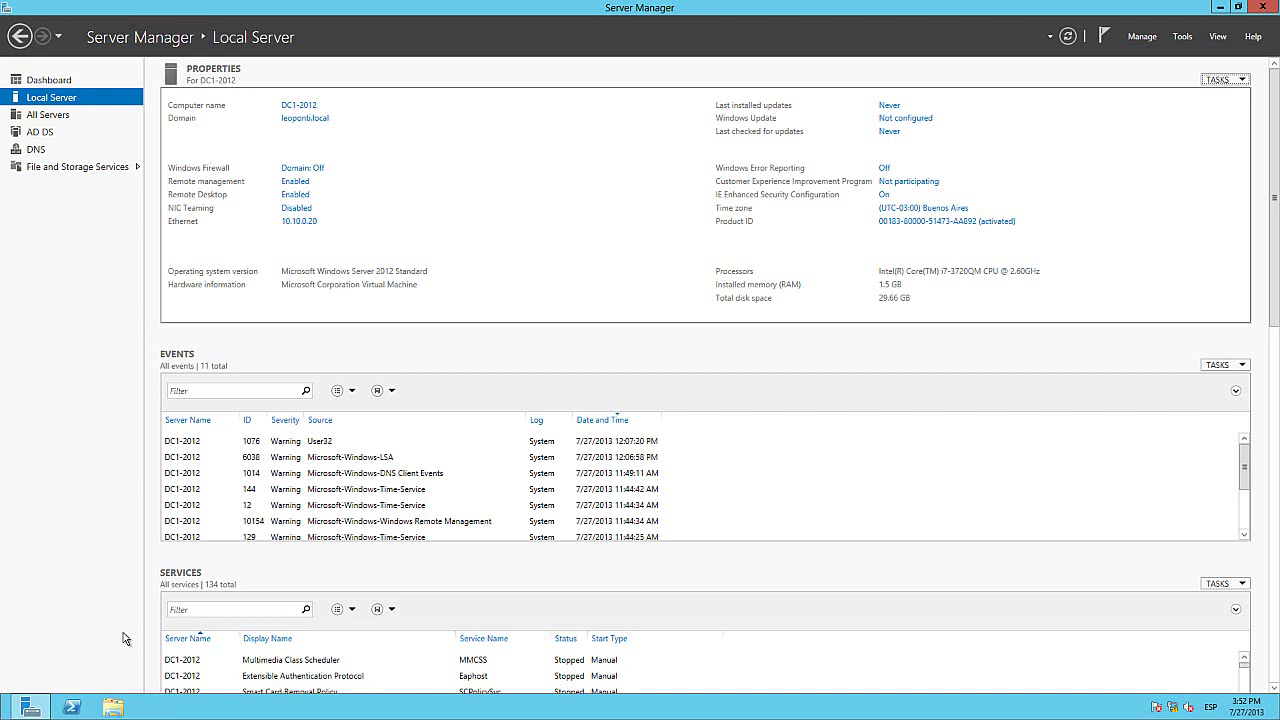
Step: Start Add Roles and Features for DC1-2012 and select DHCP Server plus its management tools
left_click(62, 84)
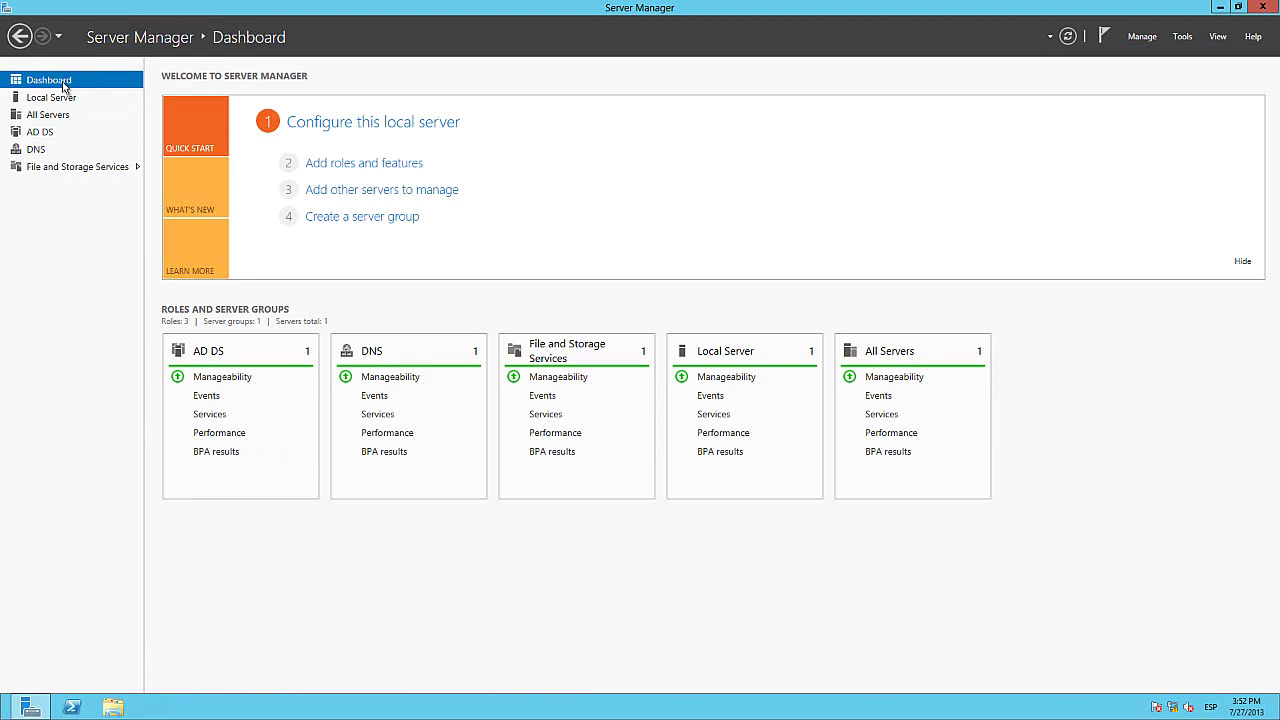
left_click(337, 164)
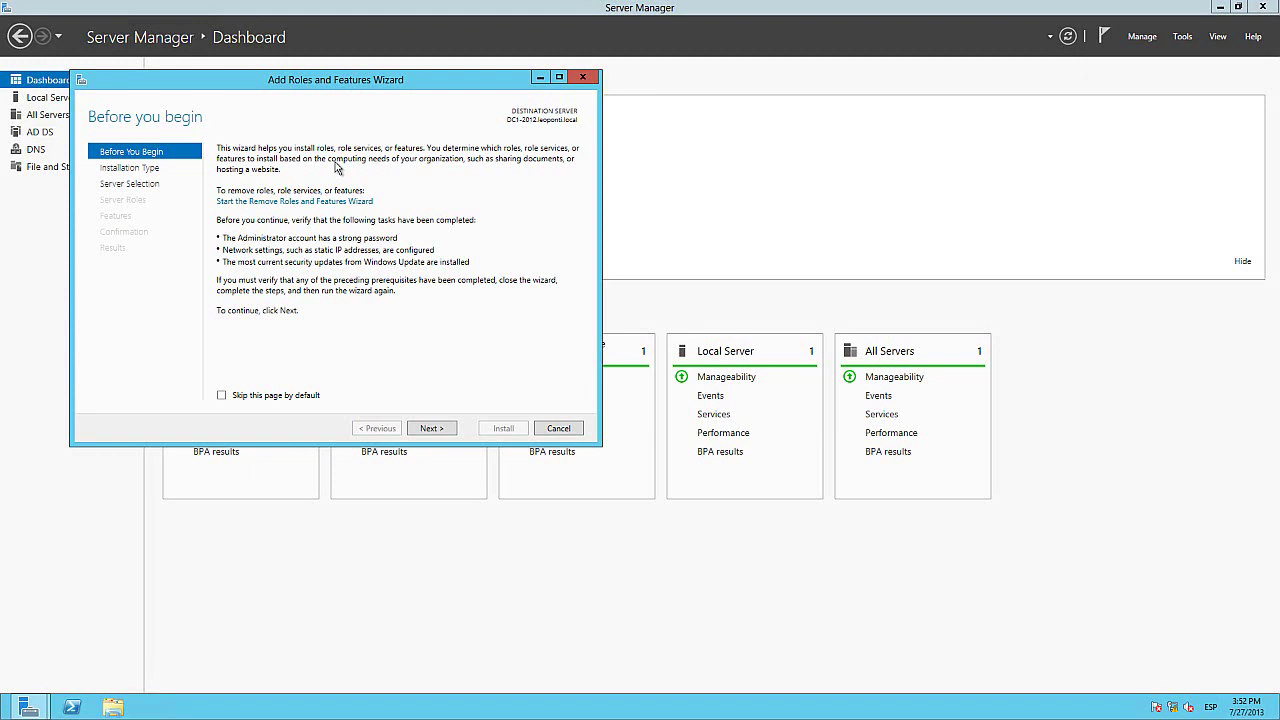
left_click(431, 428)
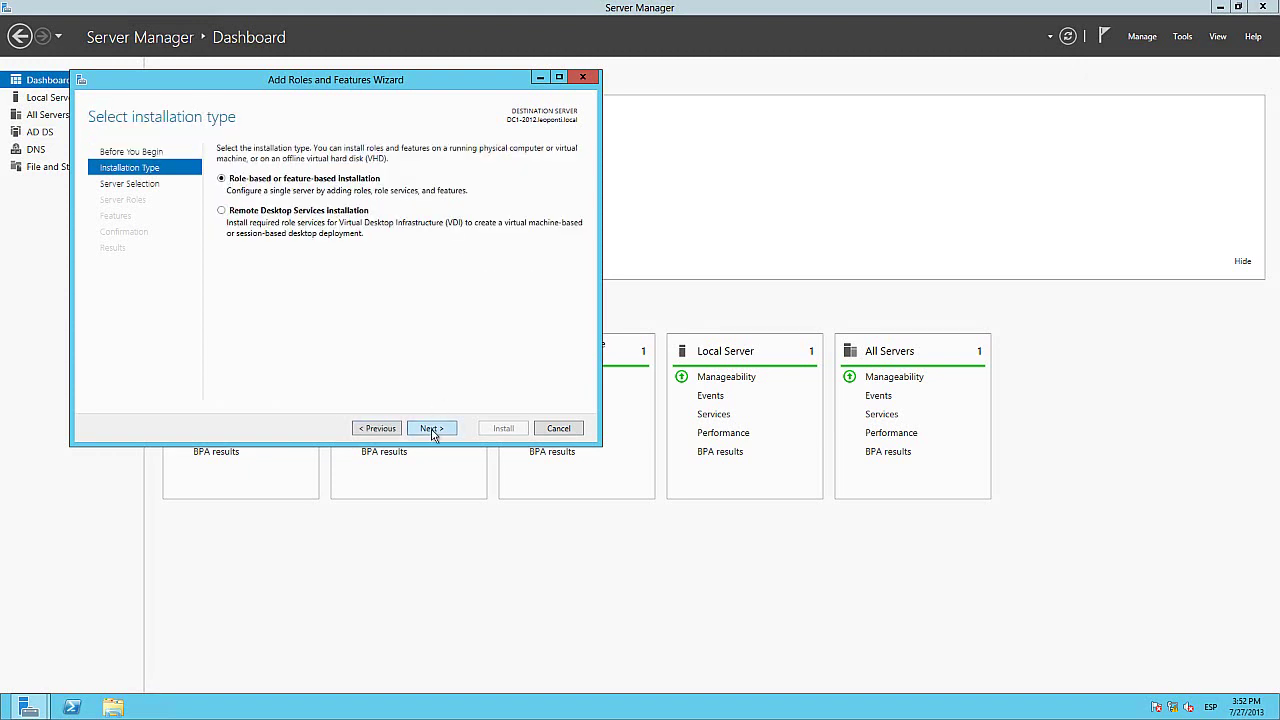
left_click(431, 428)
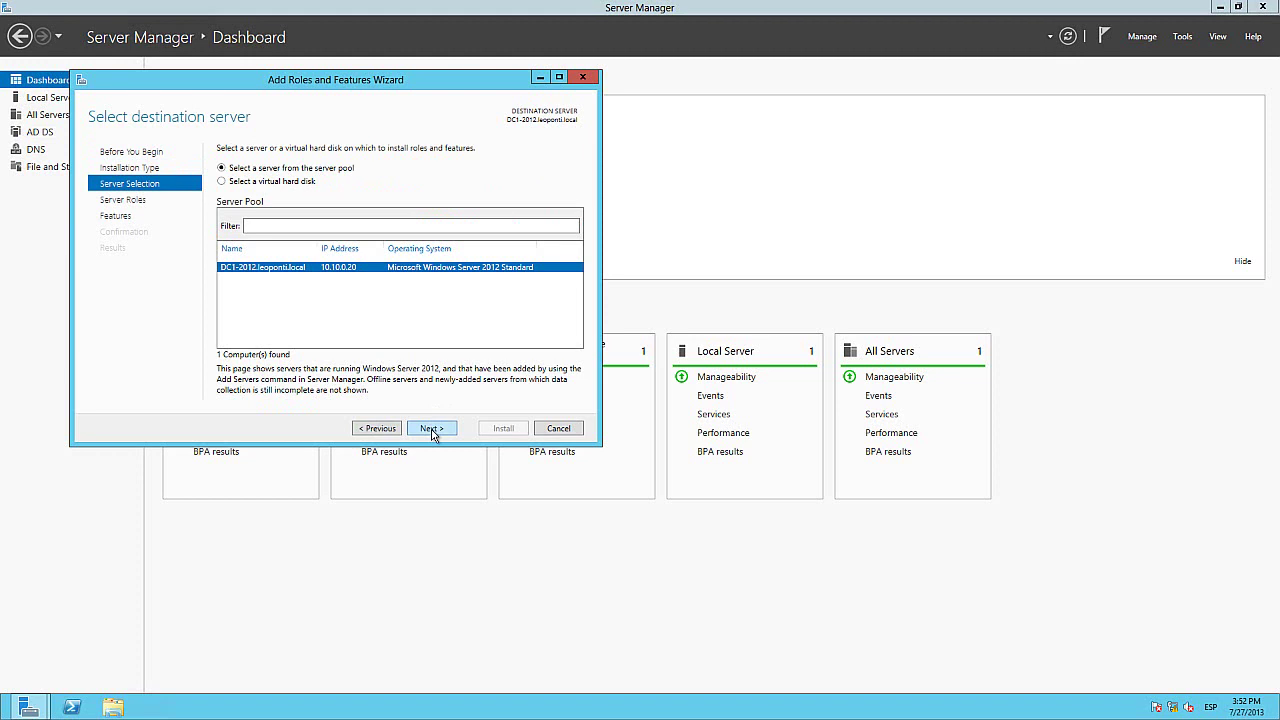
left_click(431, 428)
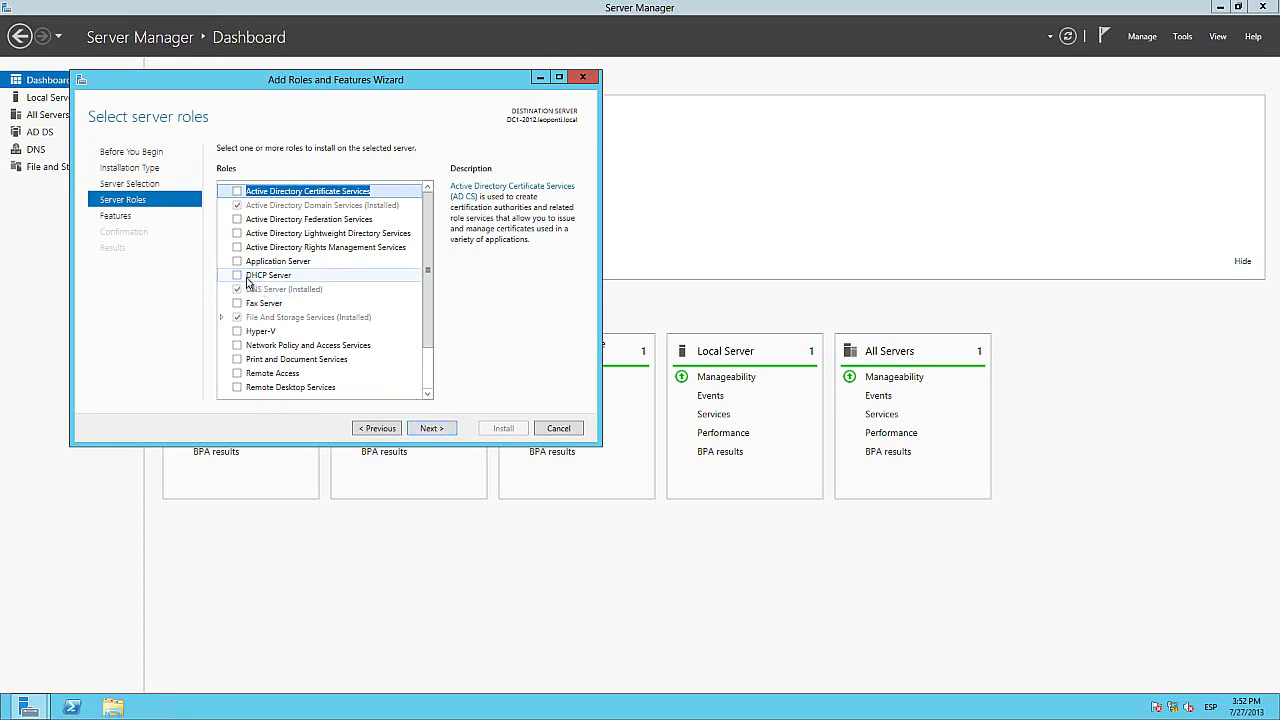
left_click(246, 281)
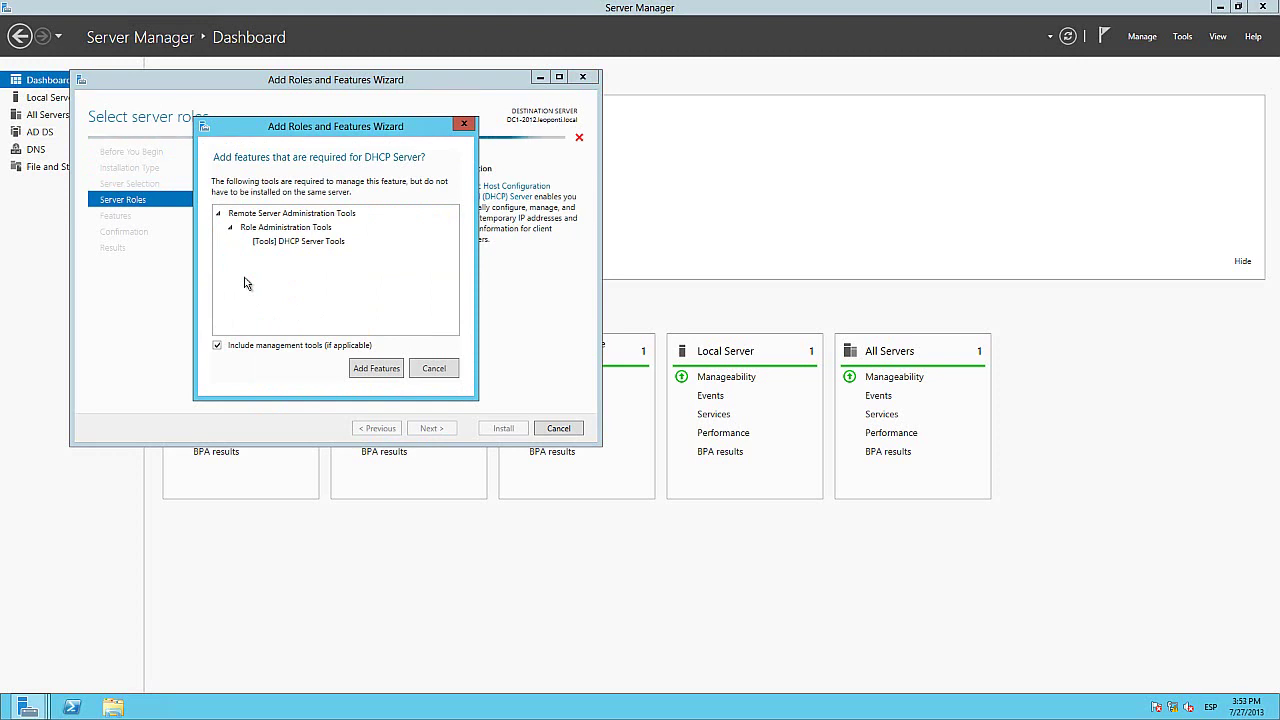
left_click(379, 376)
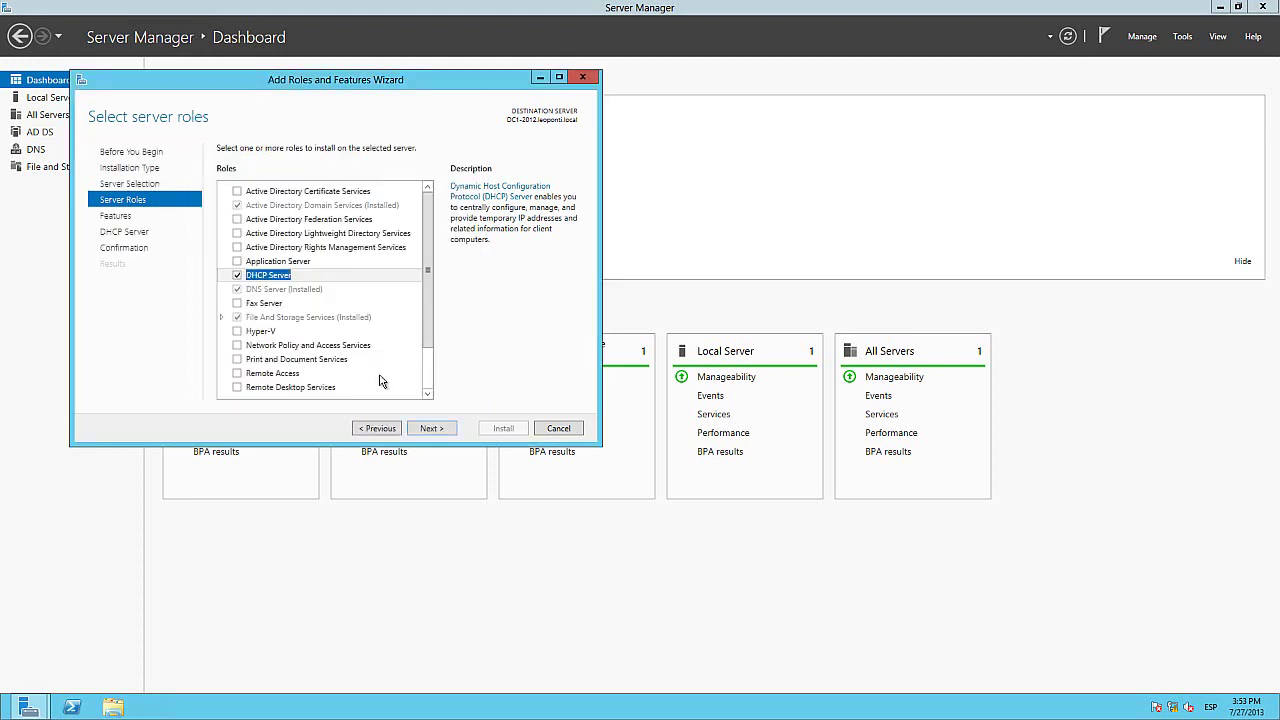
left_click(430, 428)
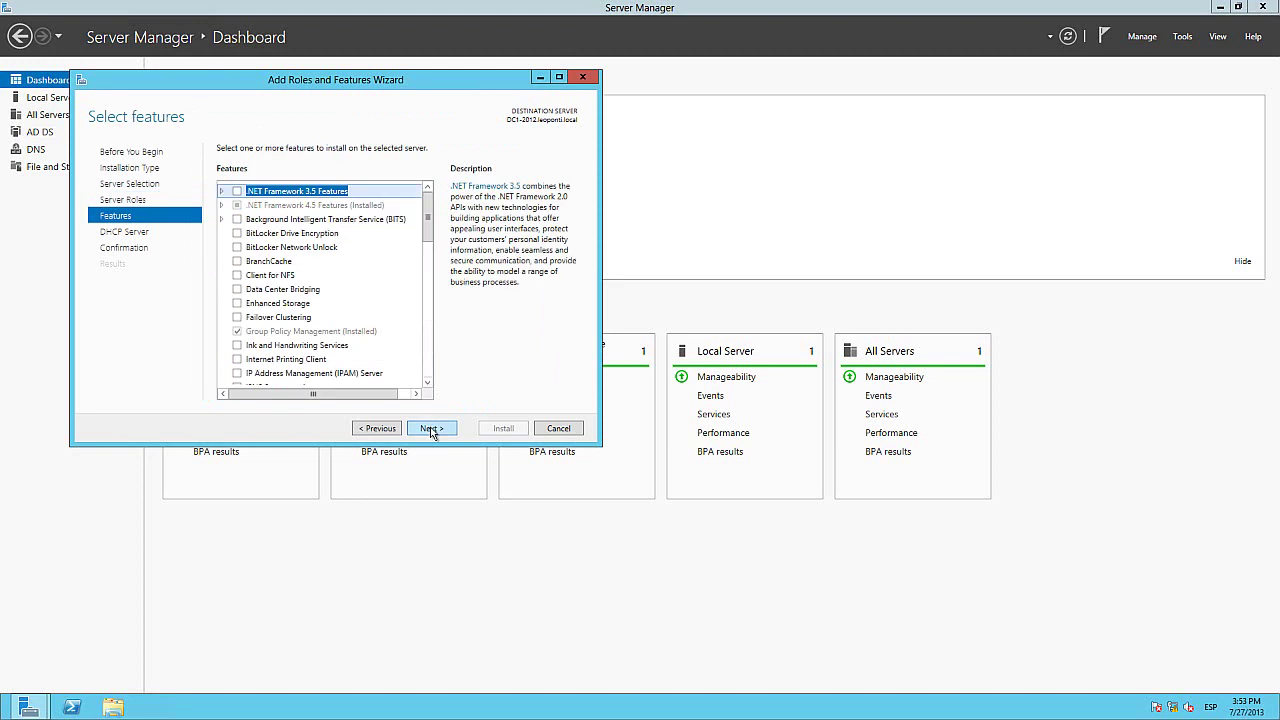
Step: Install DHCP Server without extra features, then minimize the server's Remote Desktop window
left_click(430, 428)
left_click(431, 429)
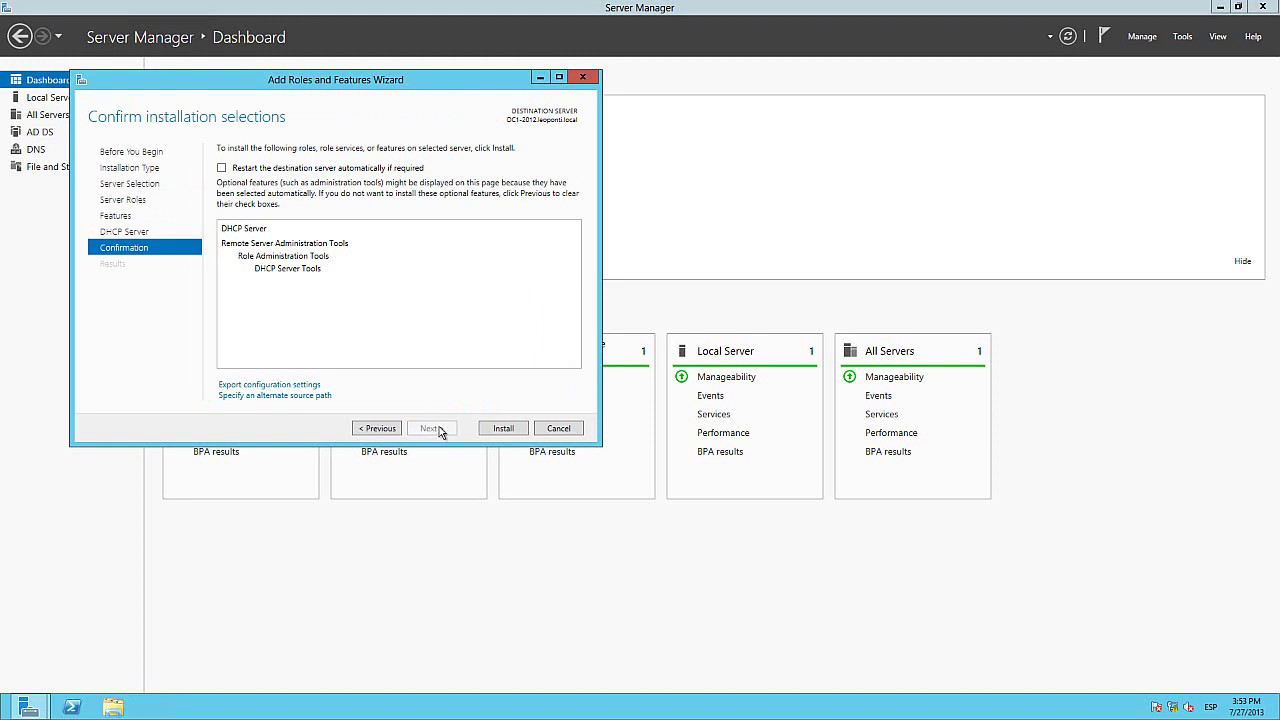
left_click(504, 429)
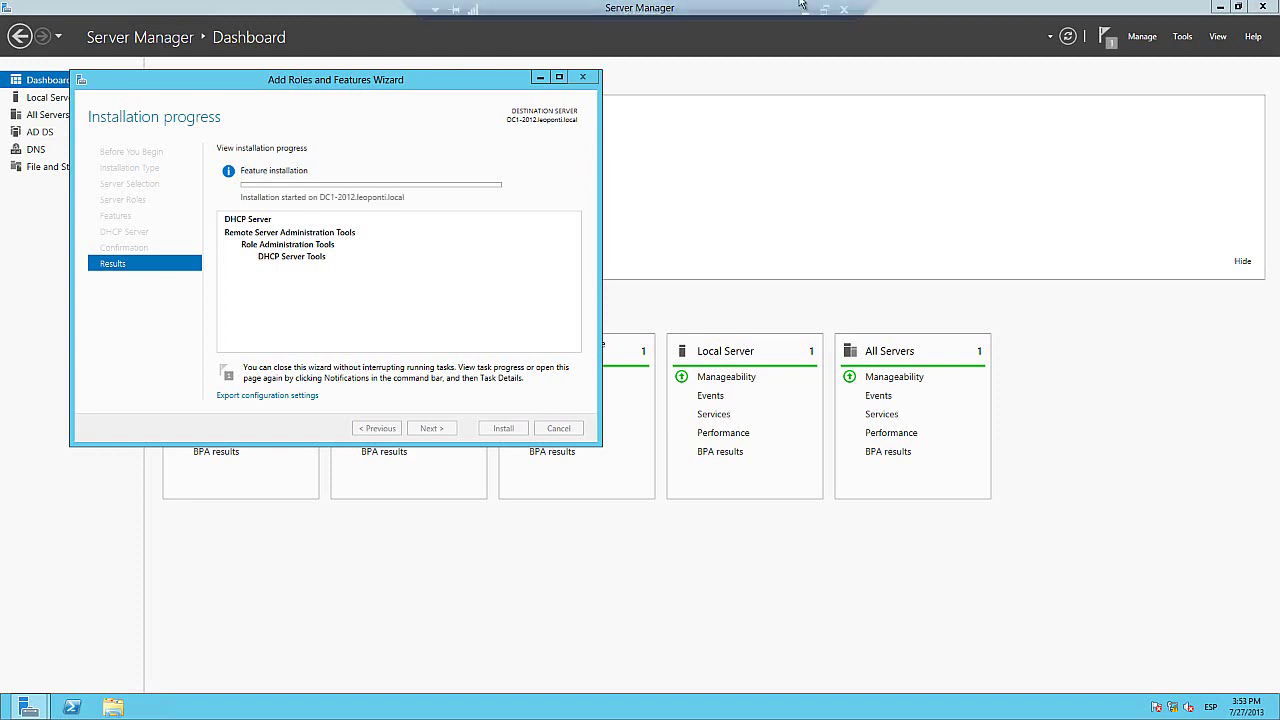
left_click(805, 10)
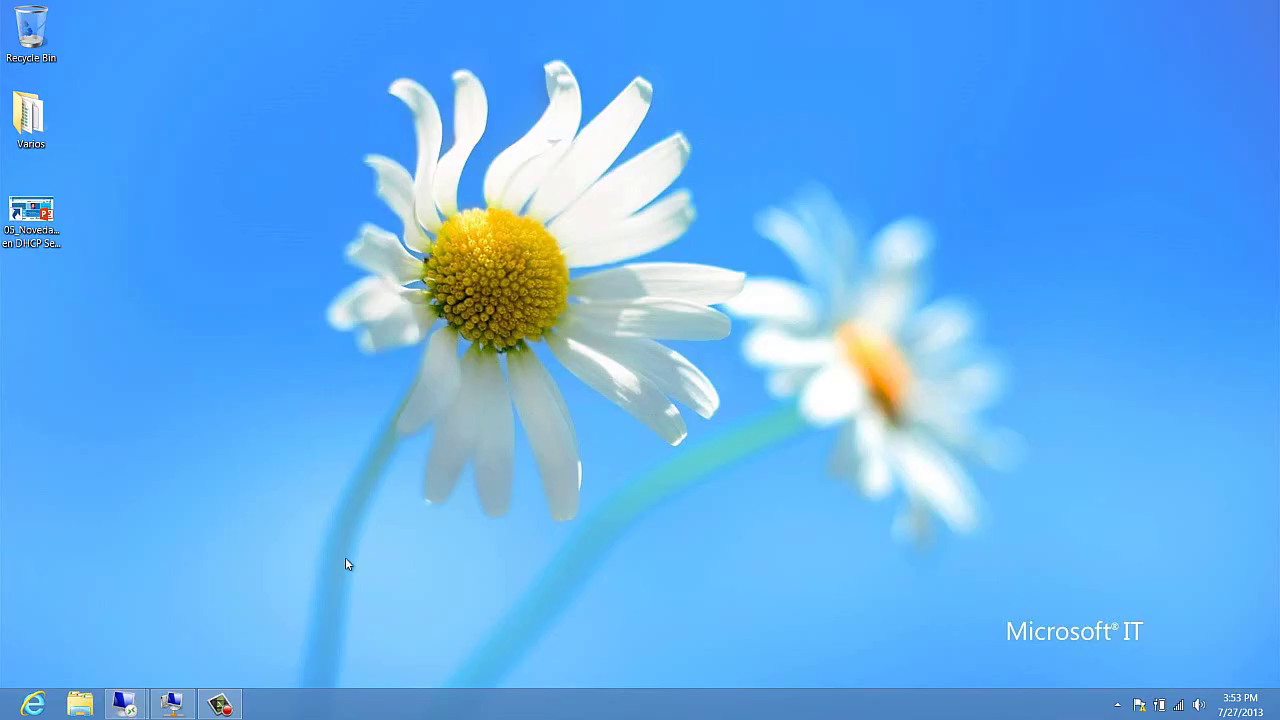
Step: Rerun ipconfig on the Windows 7 virtual machine to check its address
left_click(163, 712)
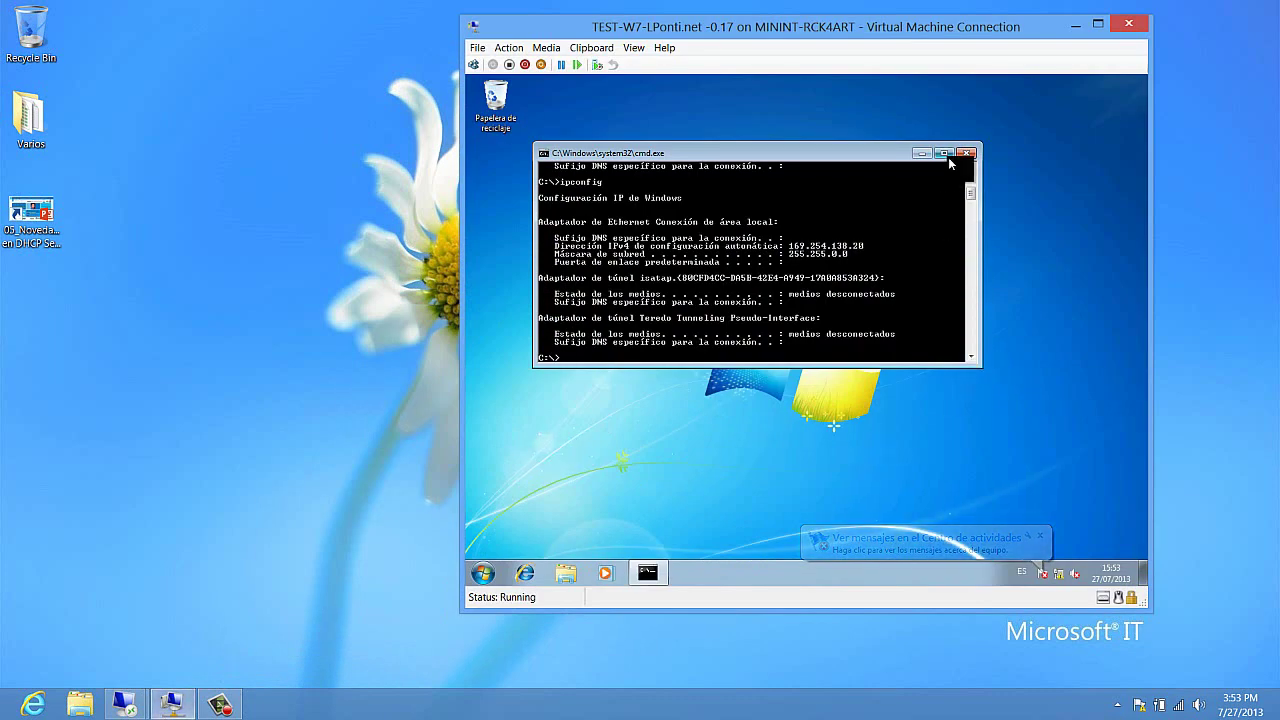
key("Up")
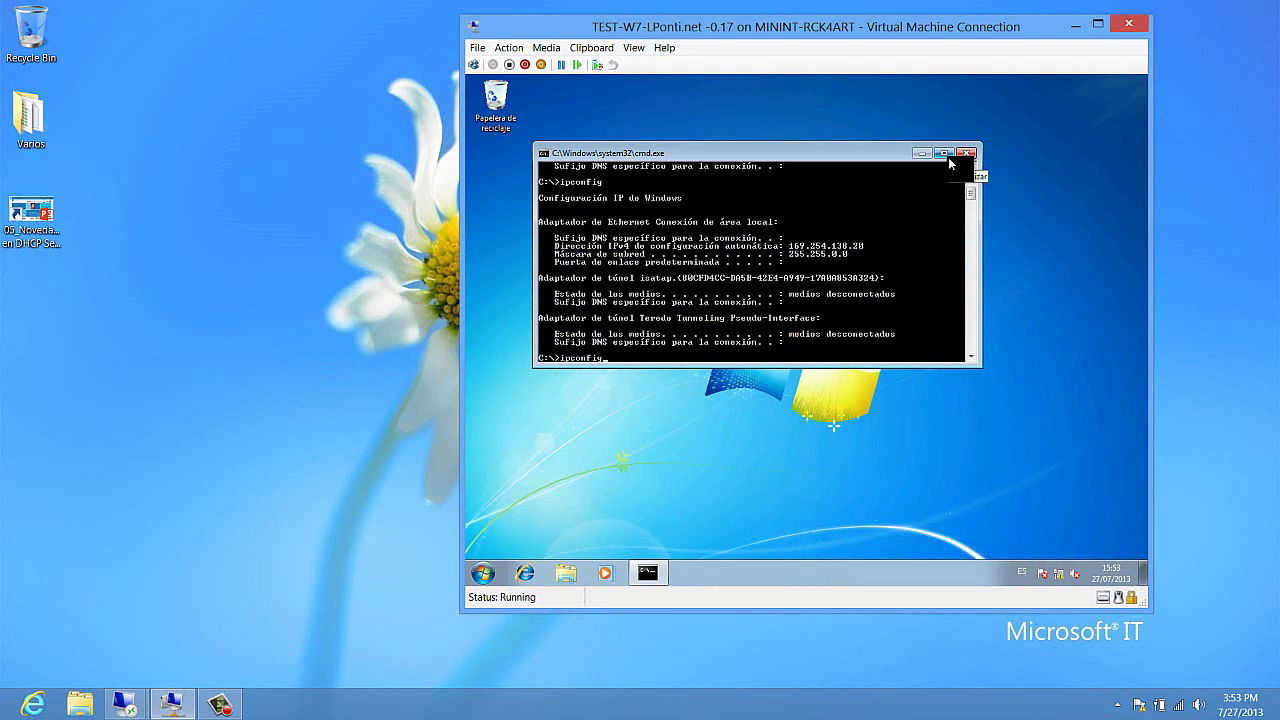
key("Return")
Step: Hide the guest command prompt and VM window, returning to the 10.10.0.20 server session
left_click(922, 155)
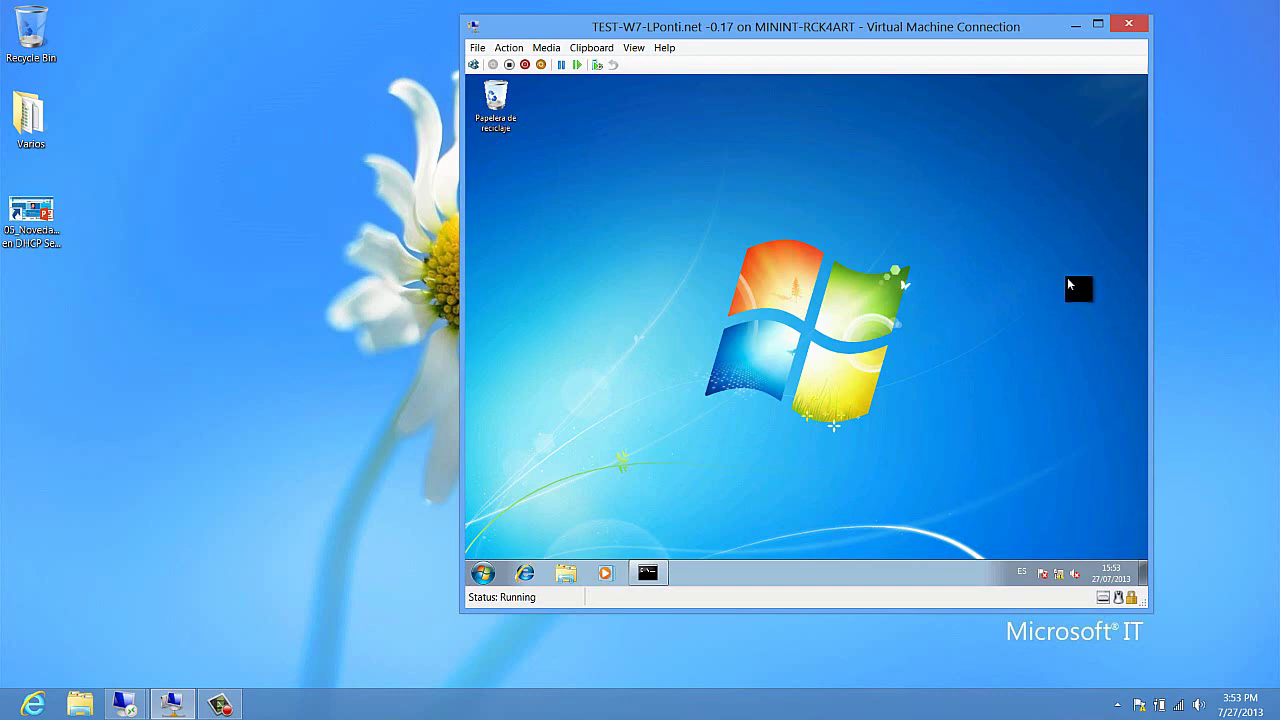
left_click(1073, 25)
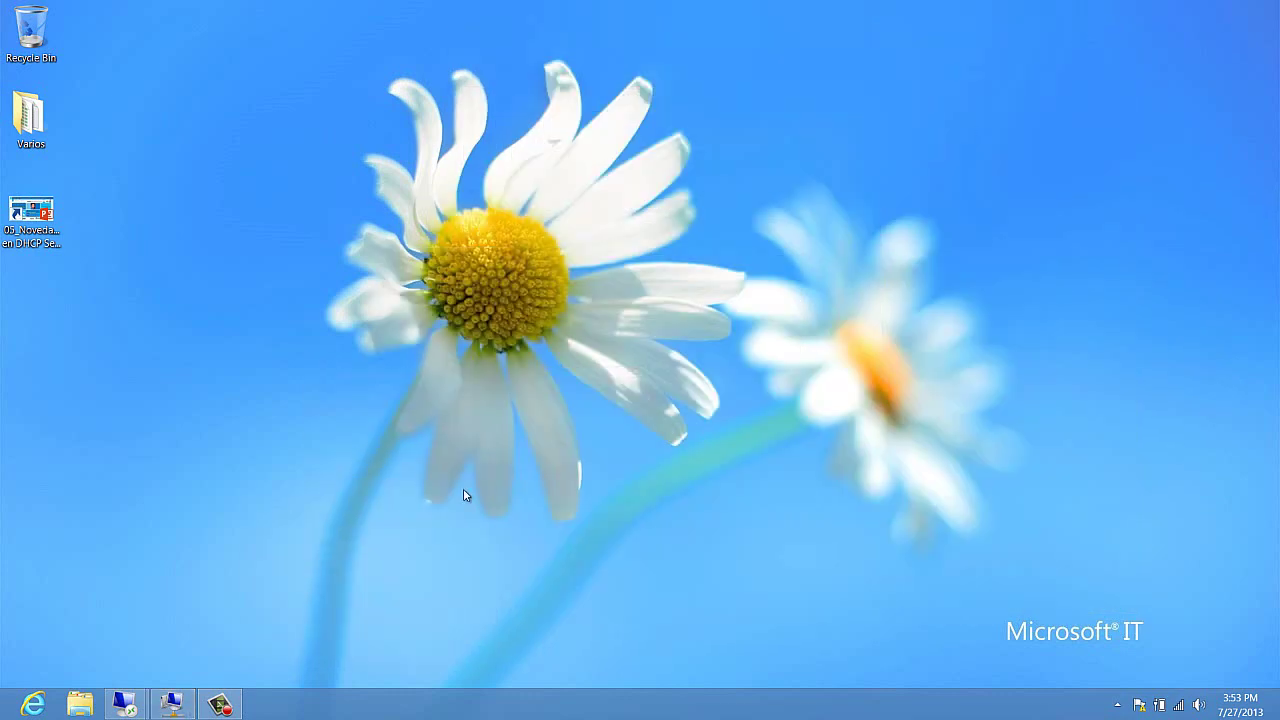
mouse_move(139, 705)
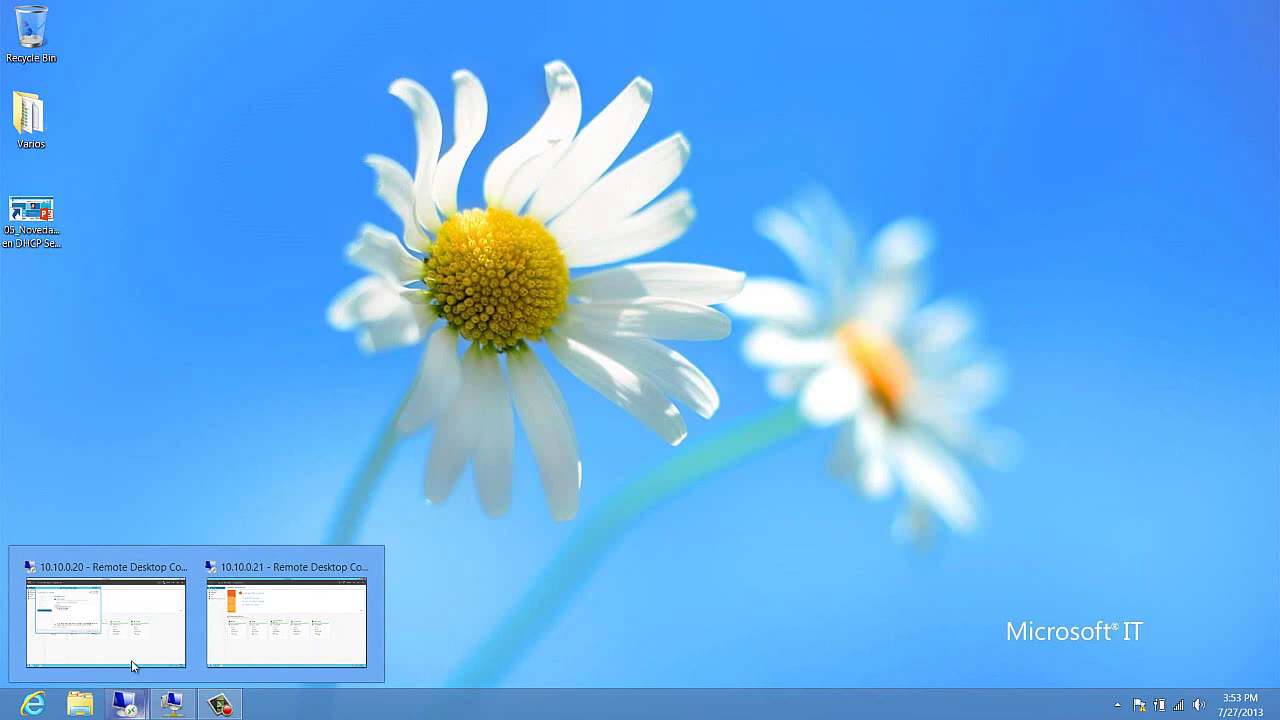
left_click(131, 664)
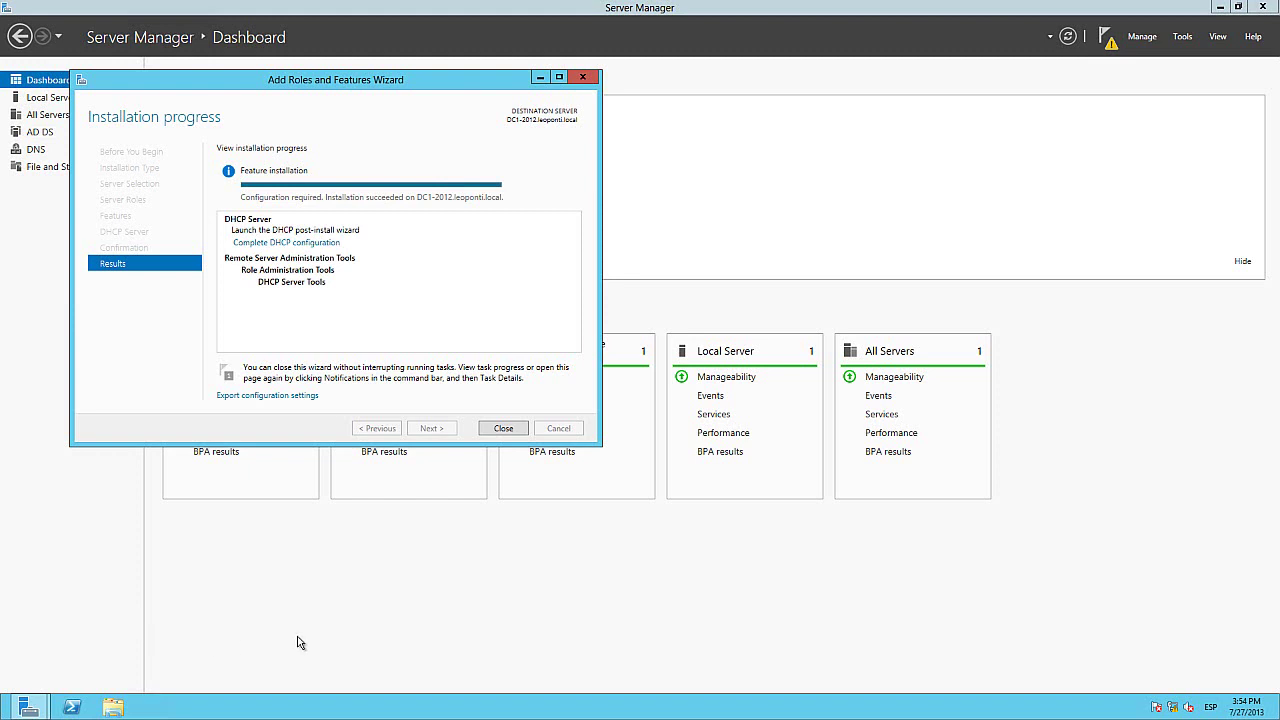
Step: Close the finished installer, open the DHCP role page and show pending notifications
left_click(503, 428)
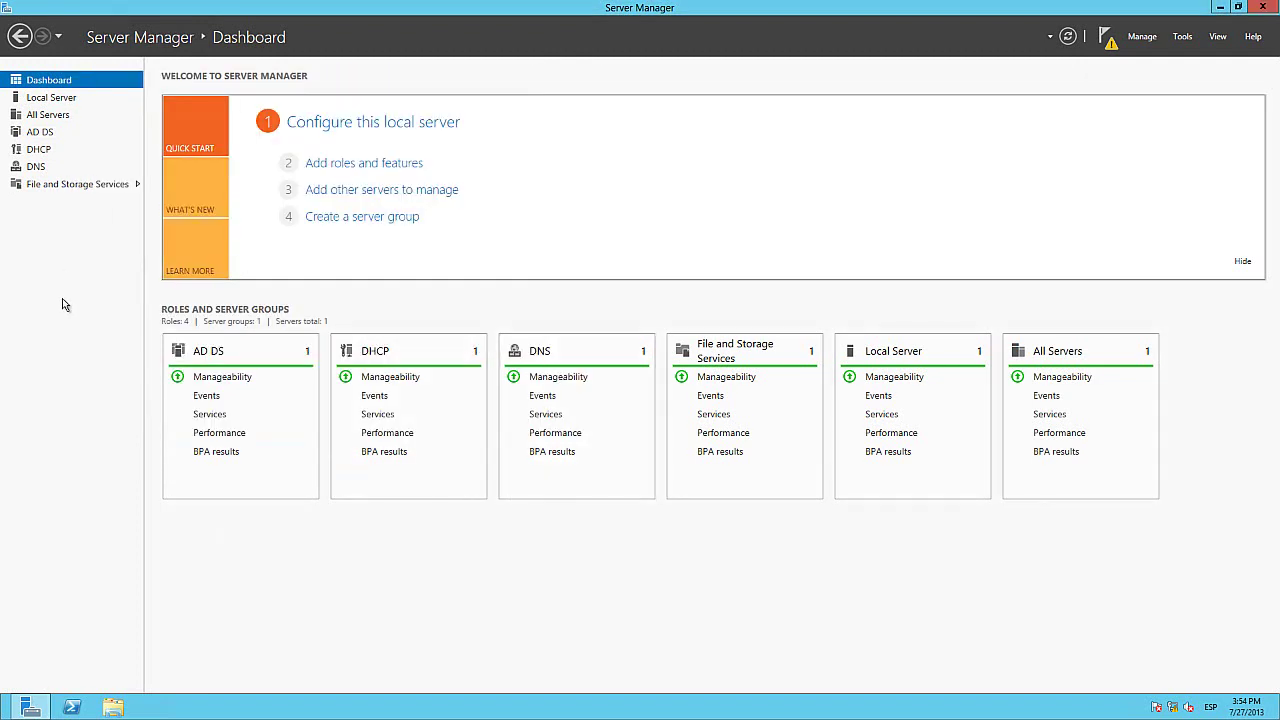
left_click(44, 157)
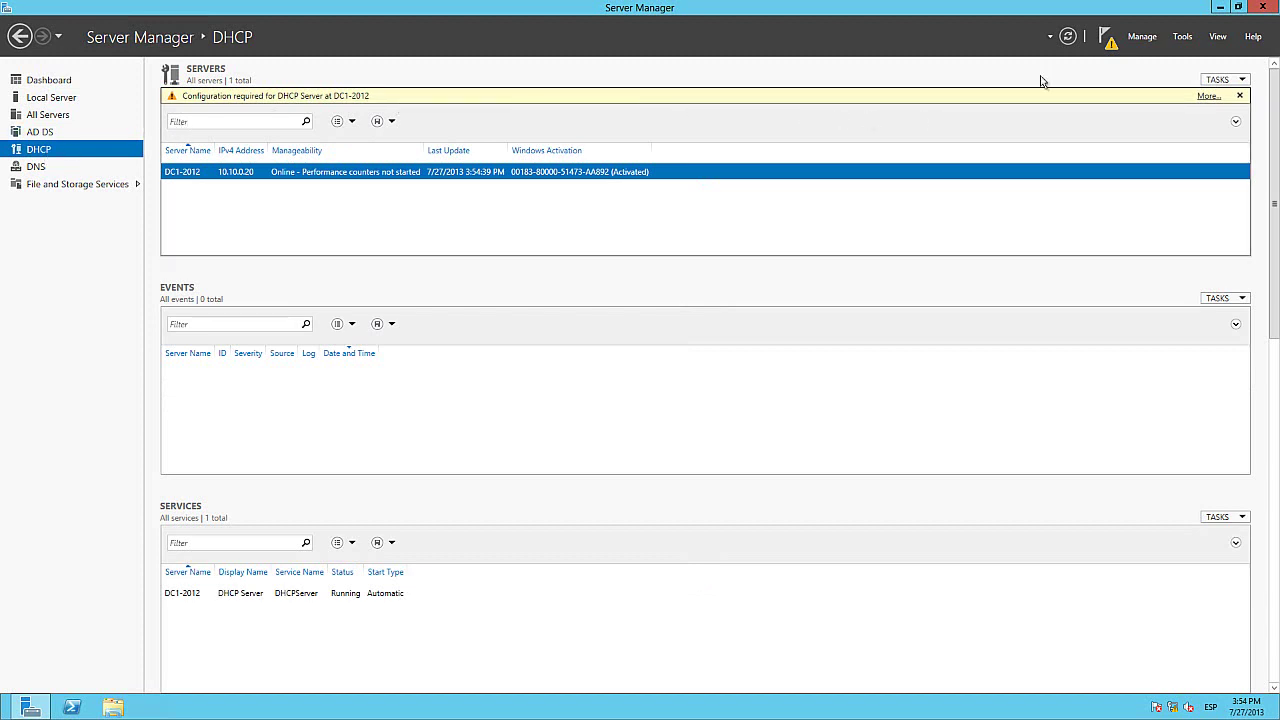
left_click(1109, 40)
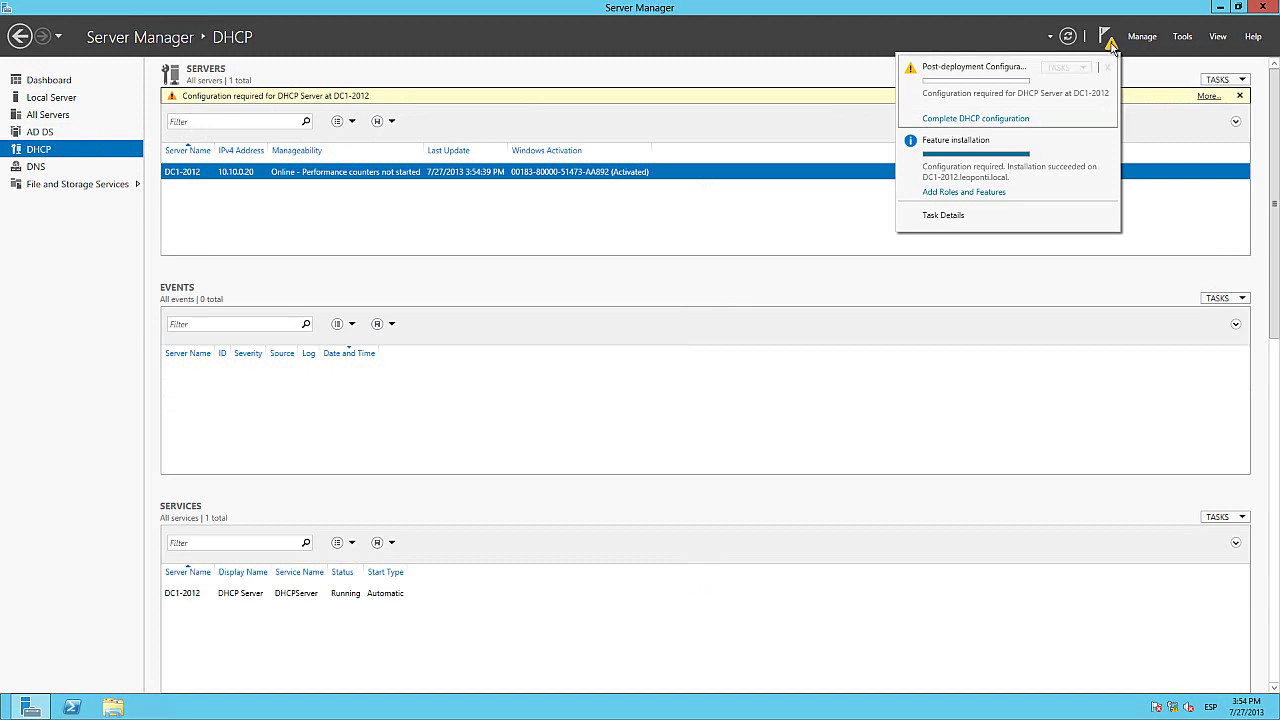
Step: Complete the DHCP post-install configuration with administrator credentials, creating security groups and authorizing the server
left_click(991, 120)
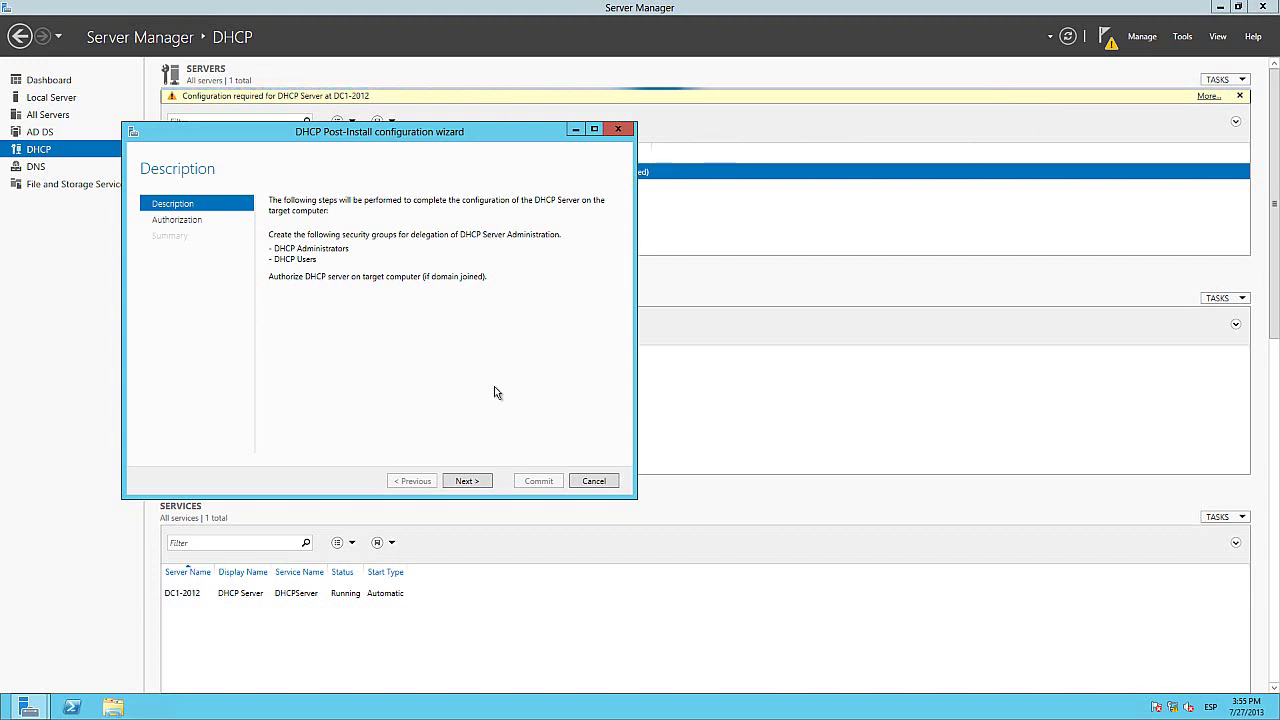
left_click(467, 481)
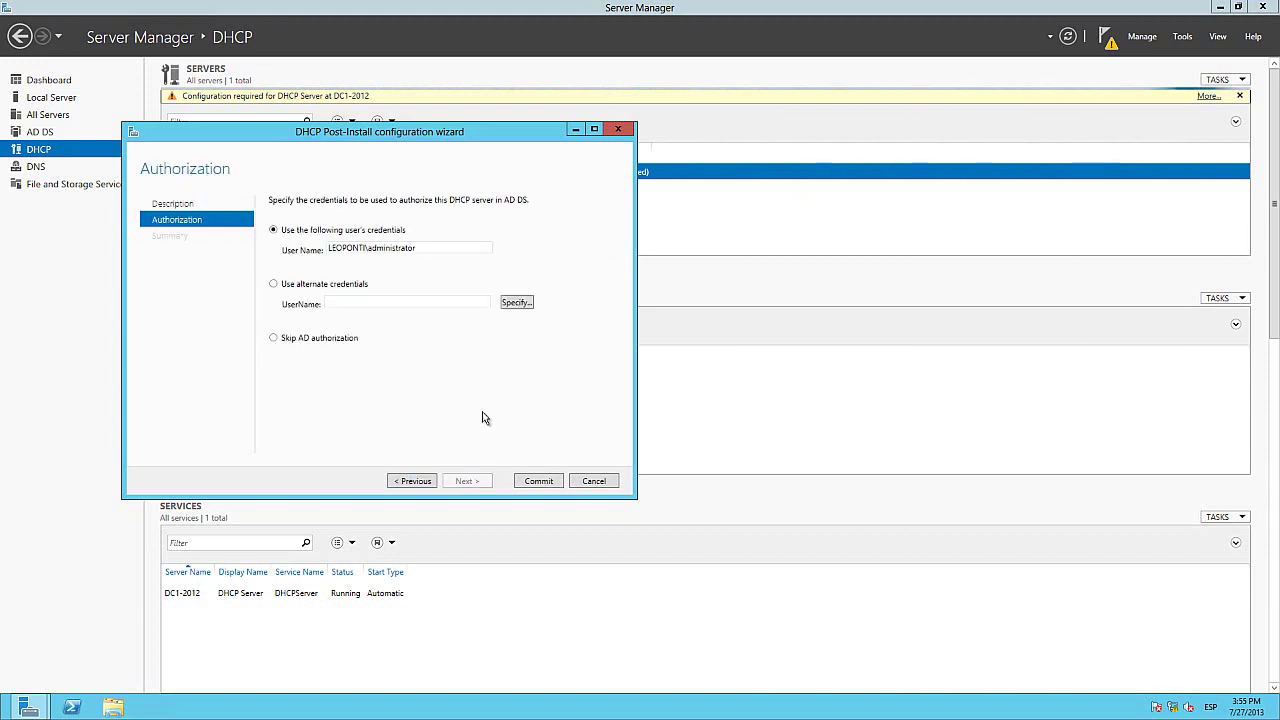
left_click_drag(460, 134, 672, 194)
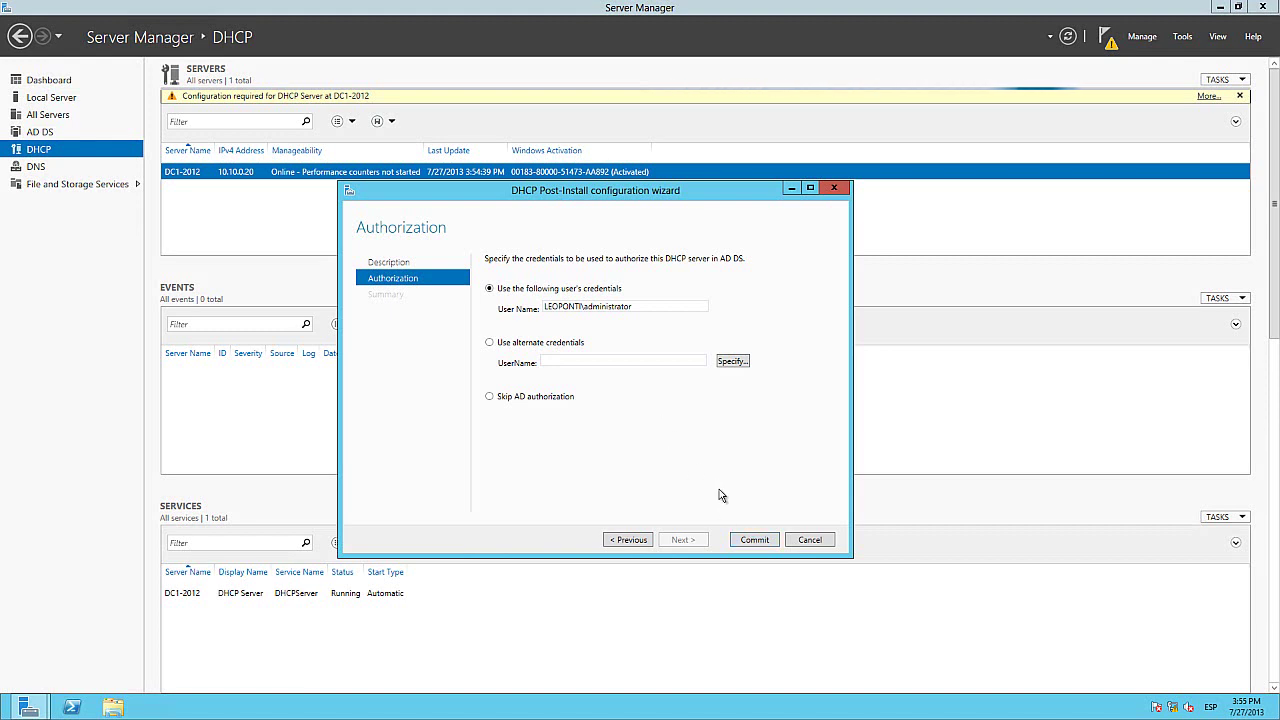
left_click(755, 541)
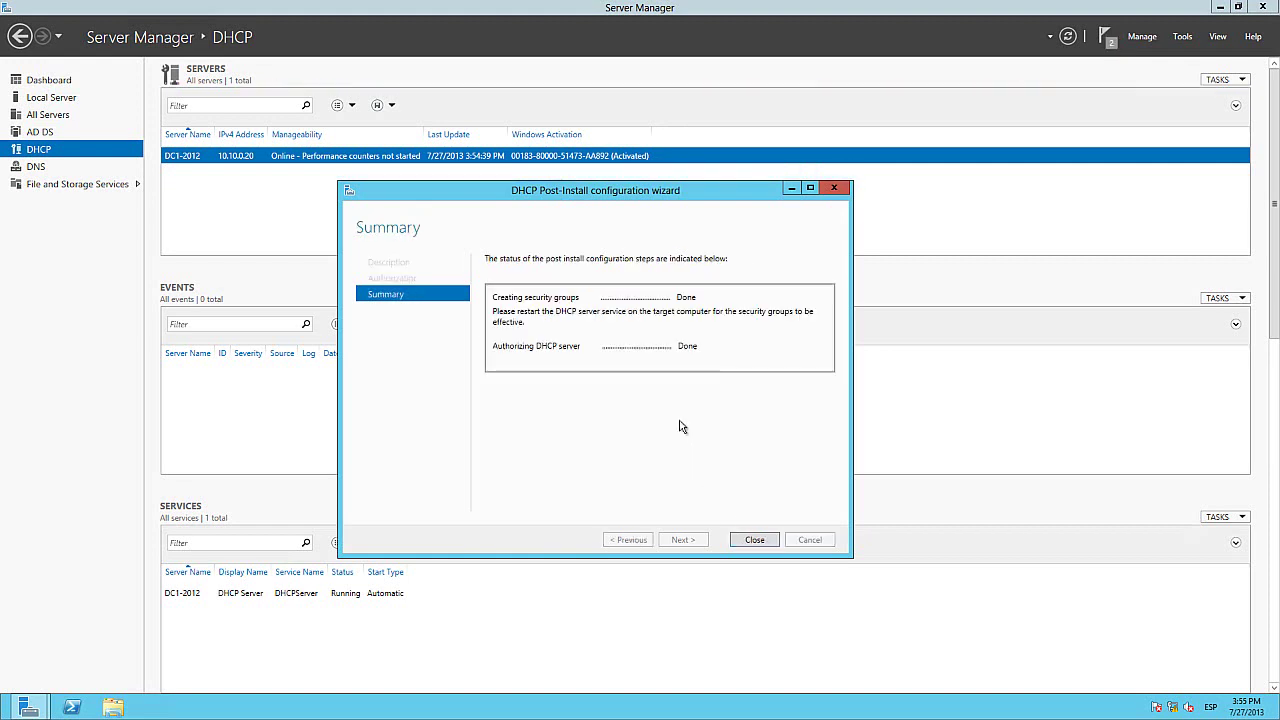
left_click(753, 541)
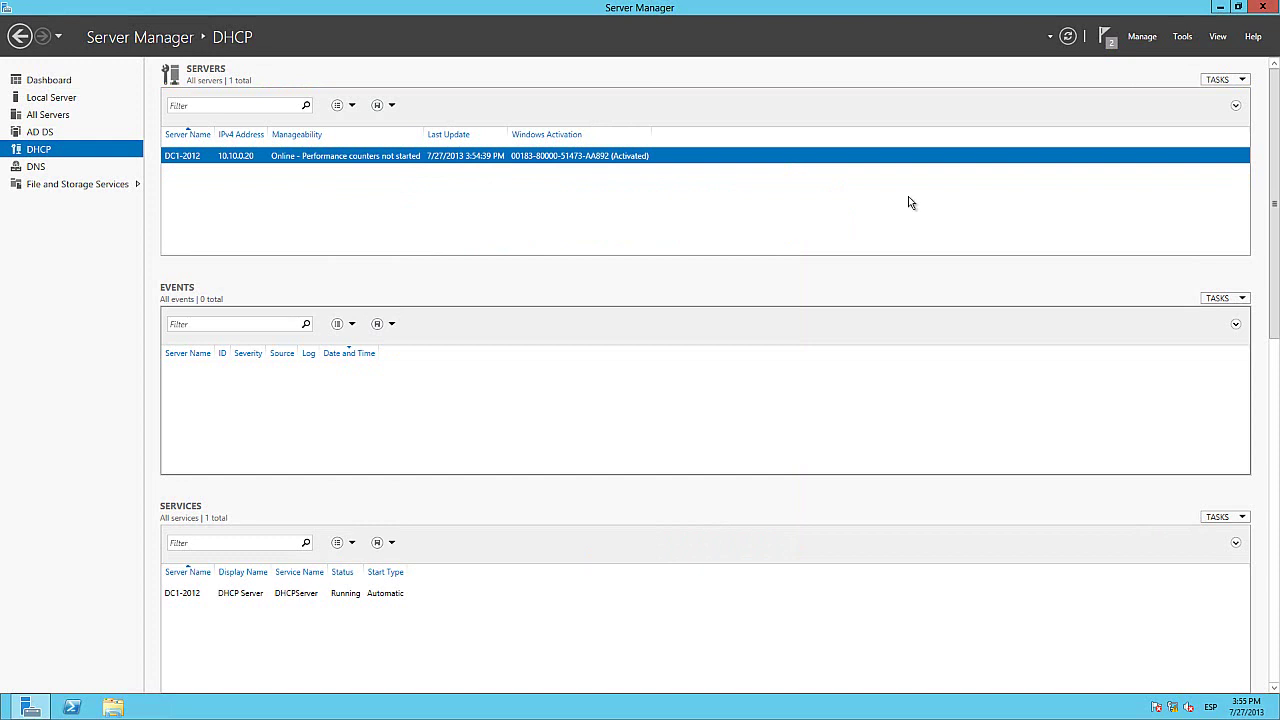
Step: Dismiss the notifications panel and launch the DHCP console from Tools on the local server
left_click(1106, 38)
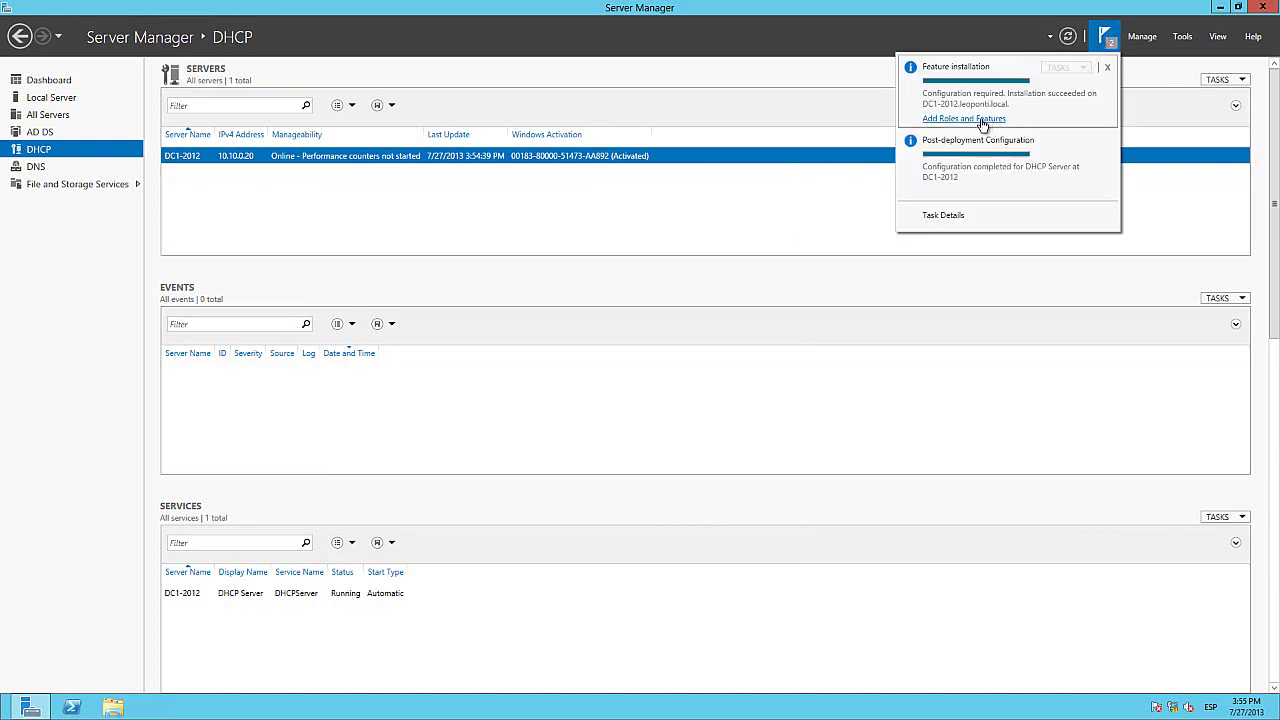
left_click(550, 244)
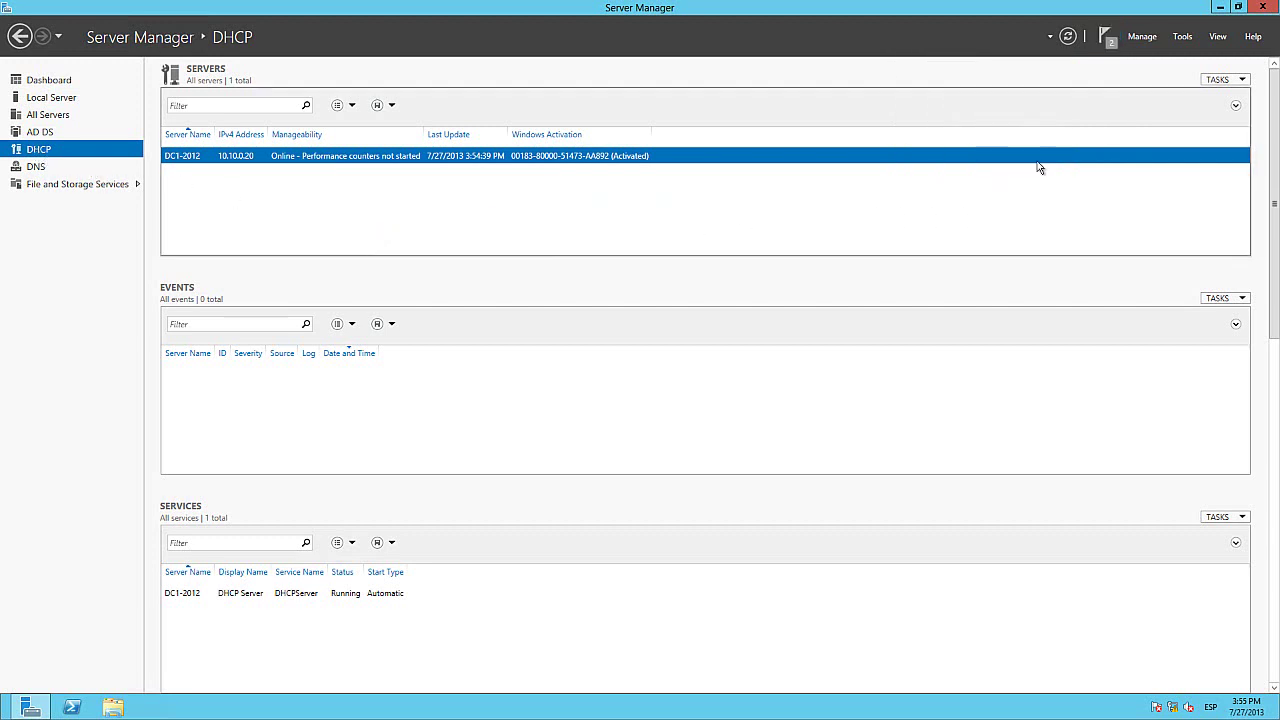
left_click(81, 100)
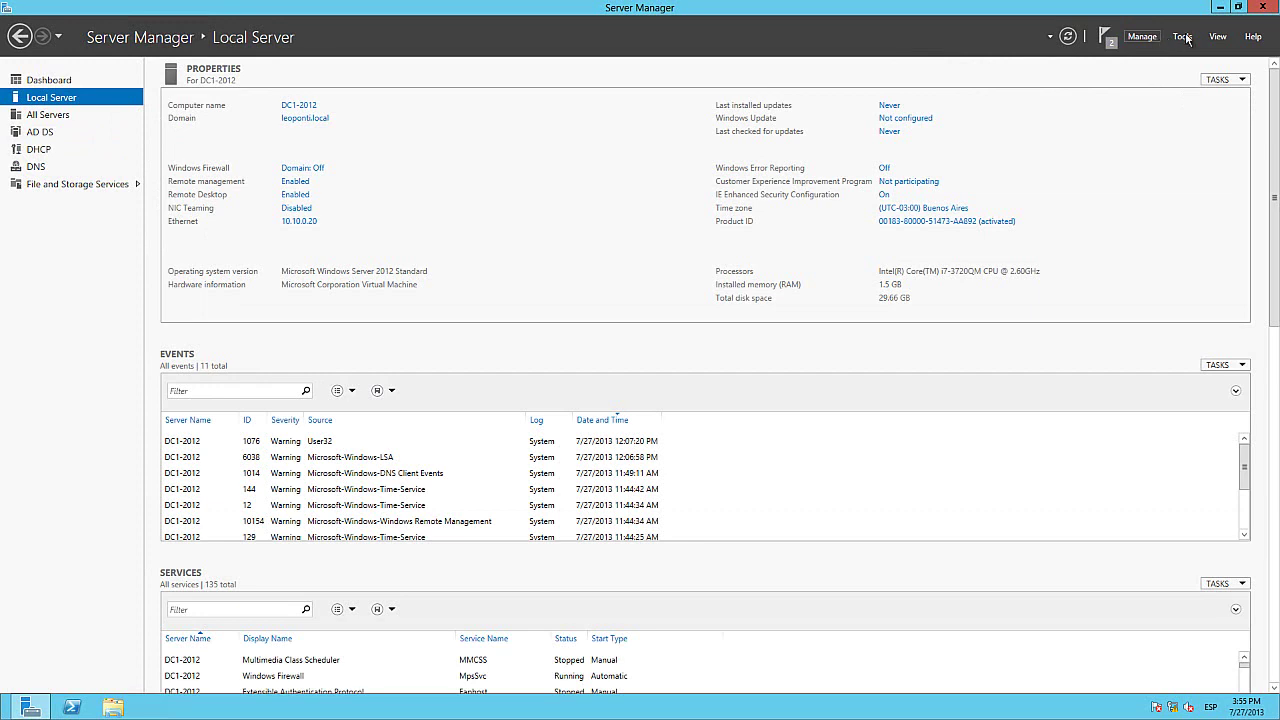
left_click(1240, 82)
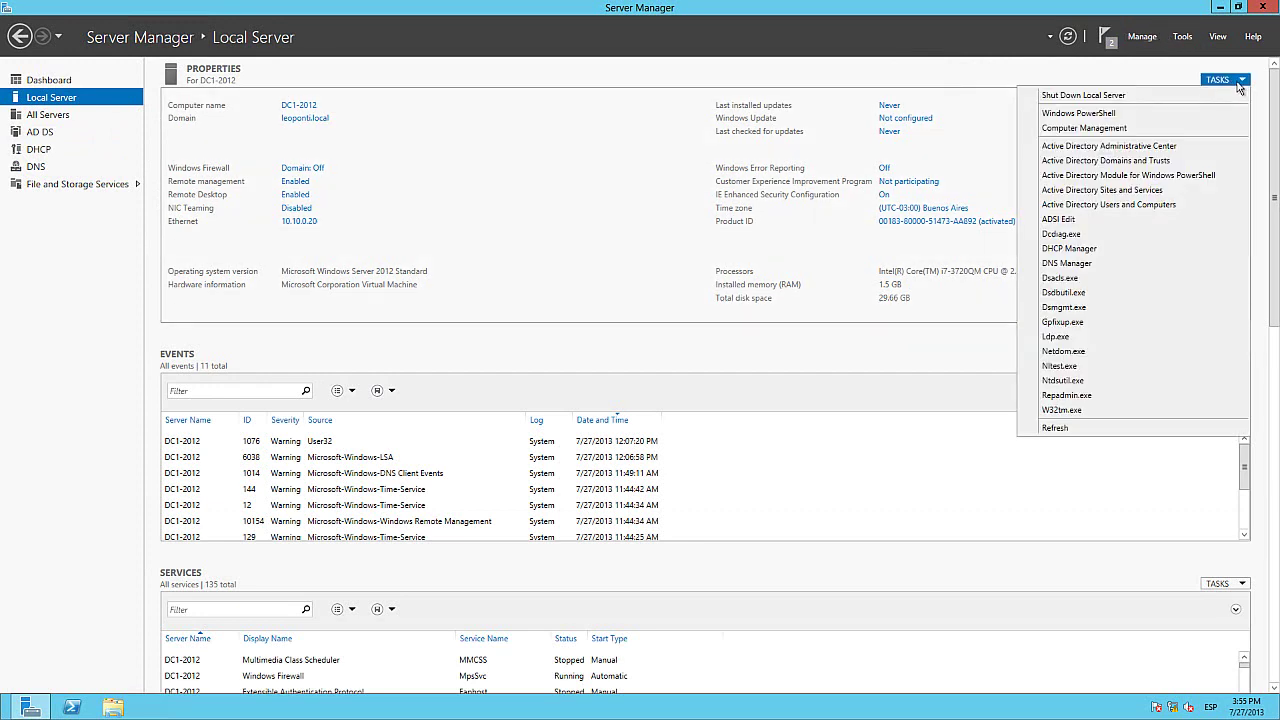
left_click(1075, 250)
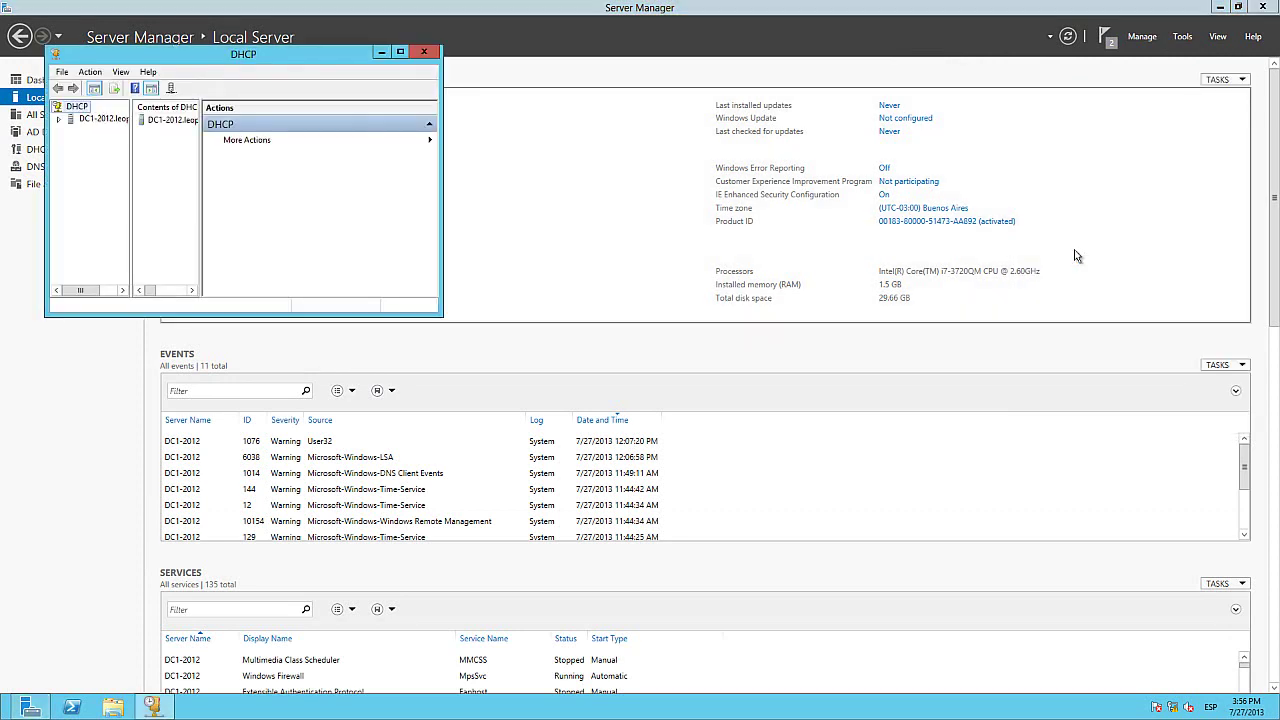
Step: Maximize the DHCP console, widen the tree, and expand DC1-2012.leoponti.local down to IPv4
left_click(400, 52)
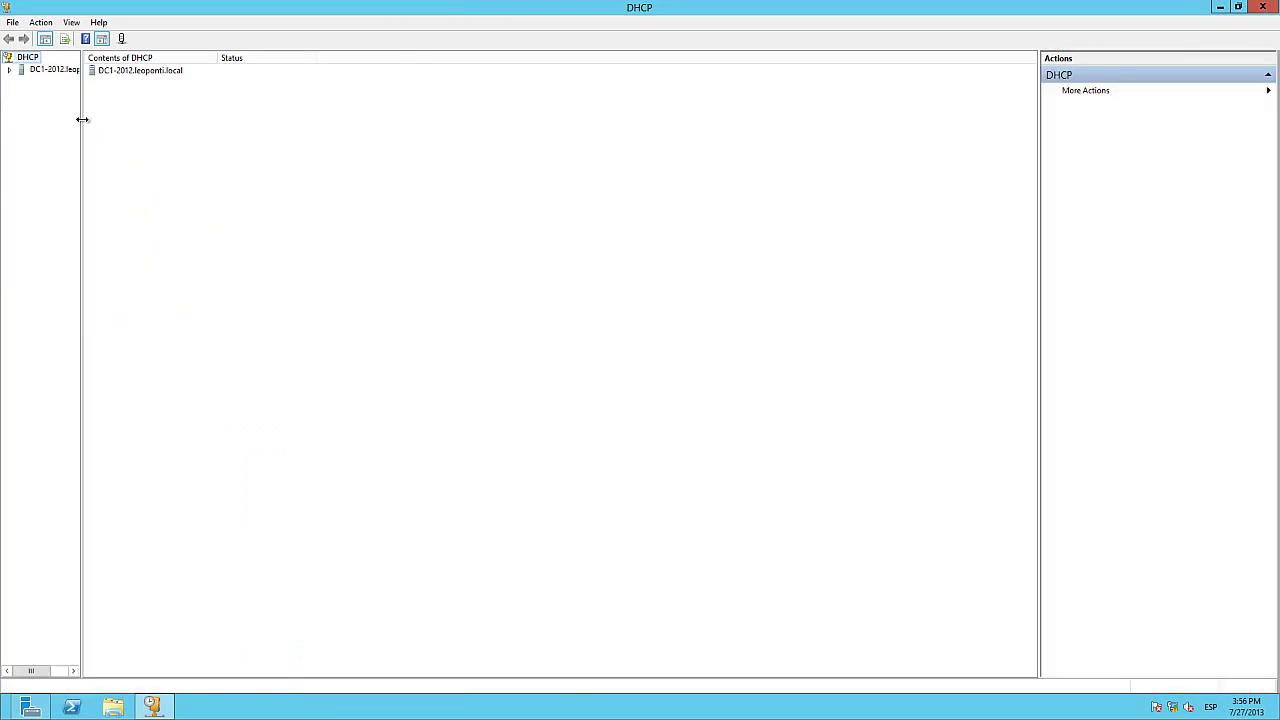
left_click_drag(80, 120, 238, 120)
left_click(10, 71)
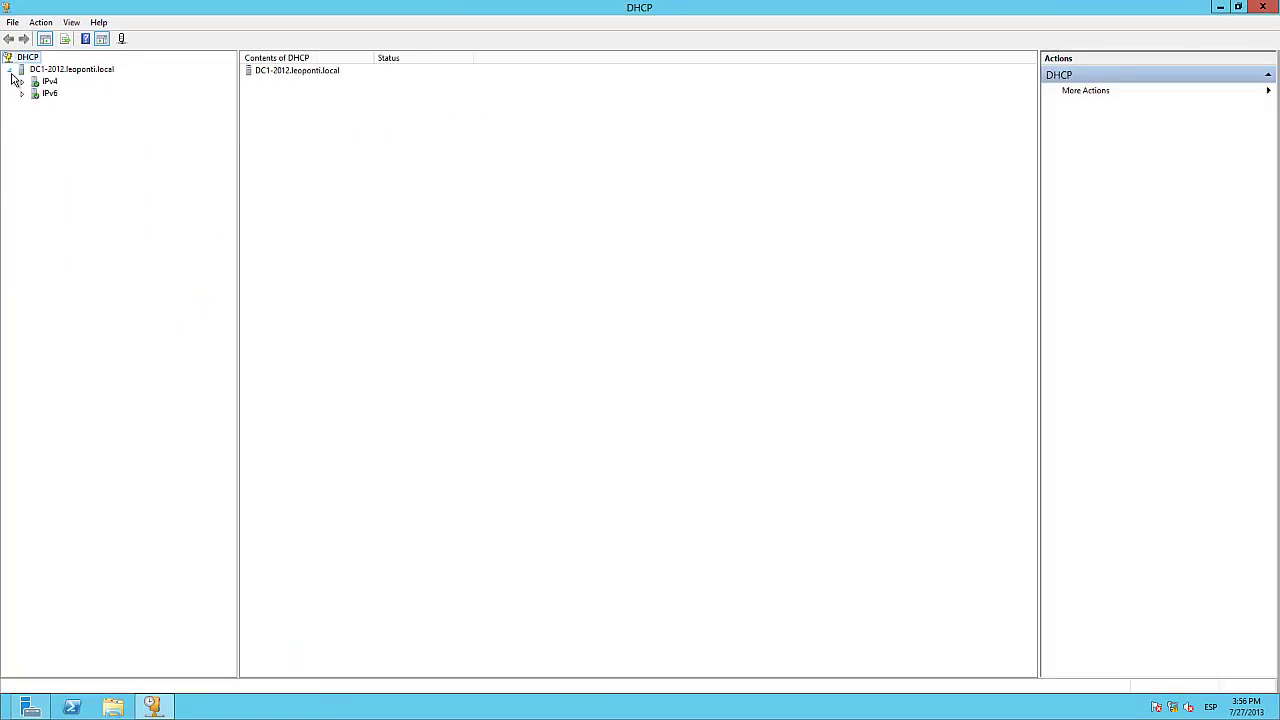
left_click(22, 82)
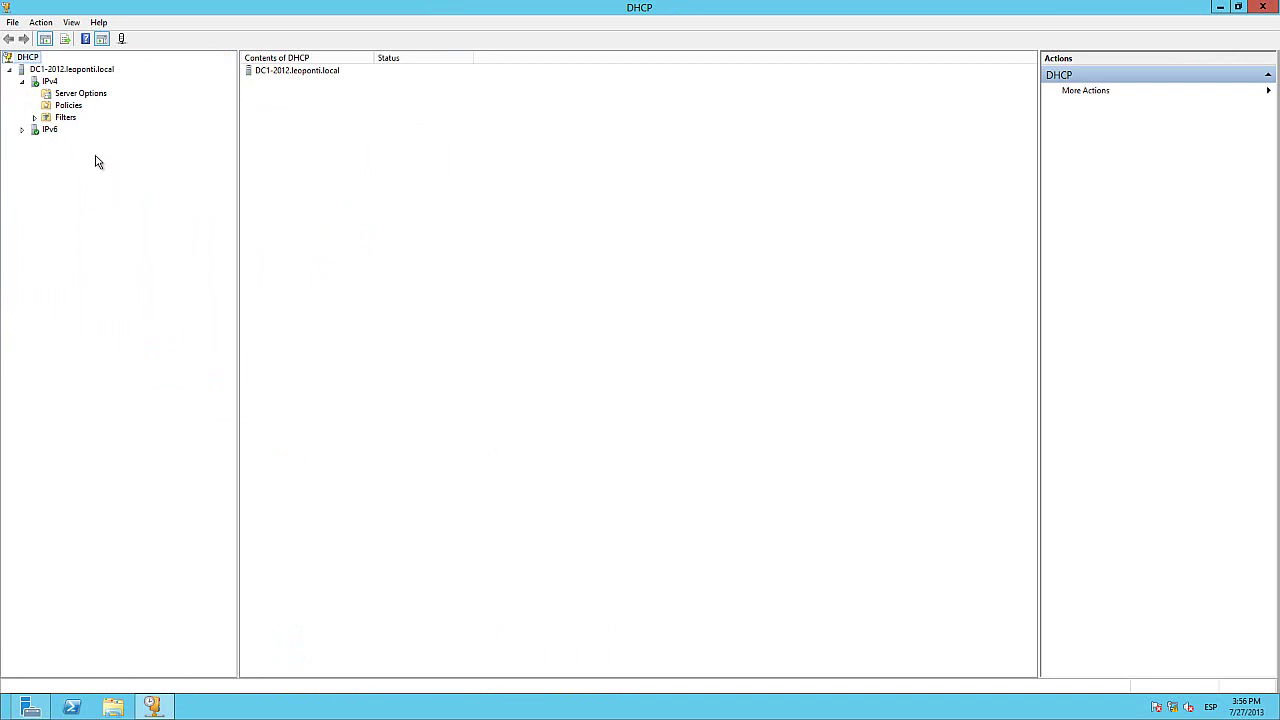
Step: Launch the New Scope Wizard from the IPv4 node and pass the welcome page
left_click(52, 83)
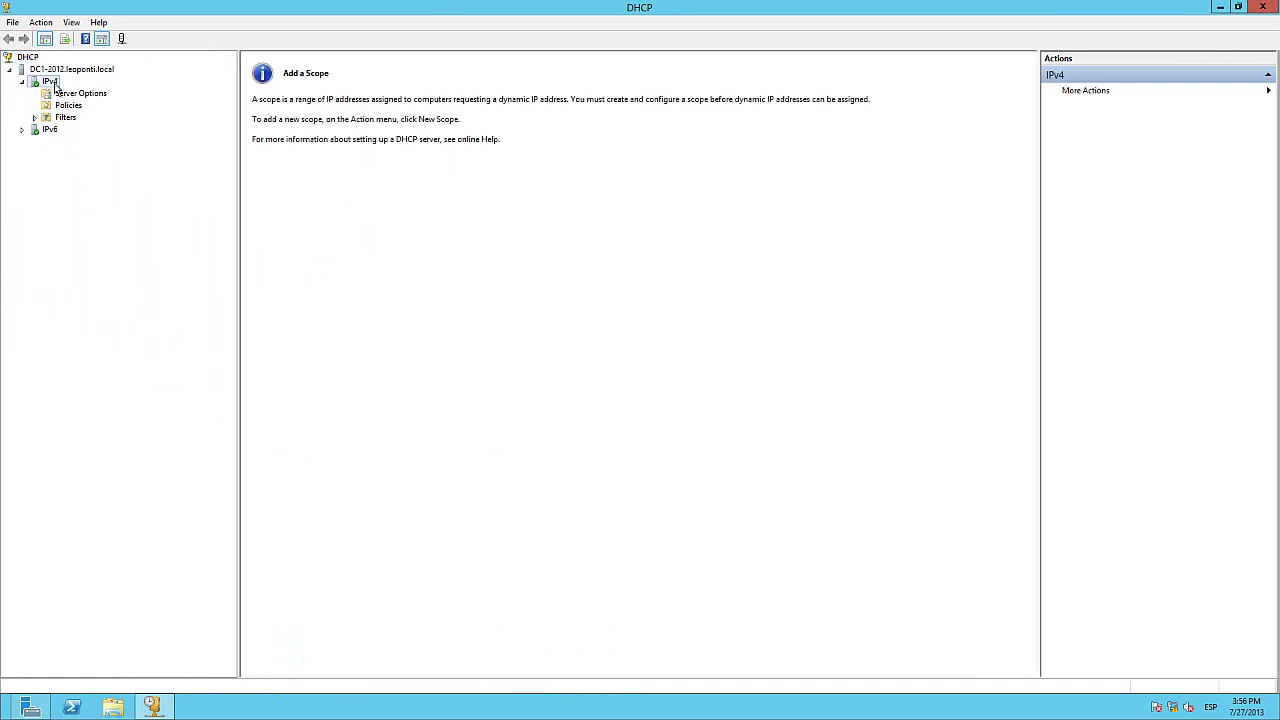
right_click(55, 87)
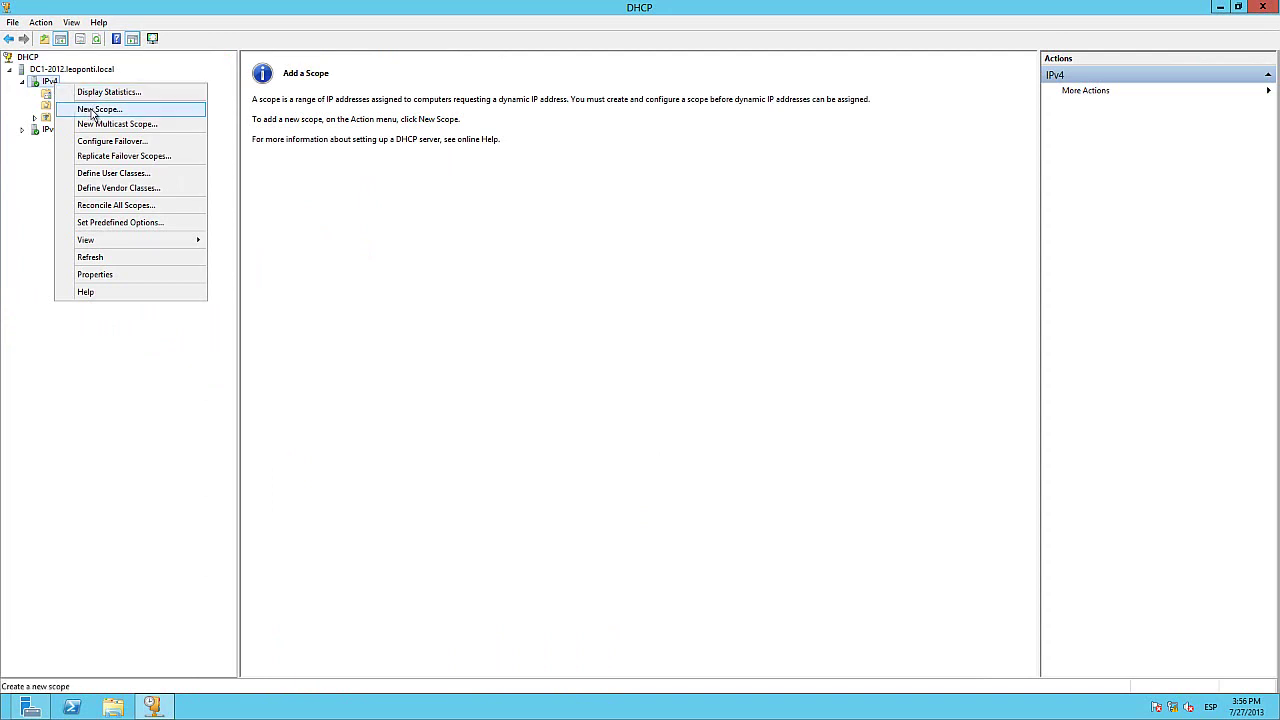
left_click(93, 110)
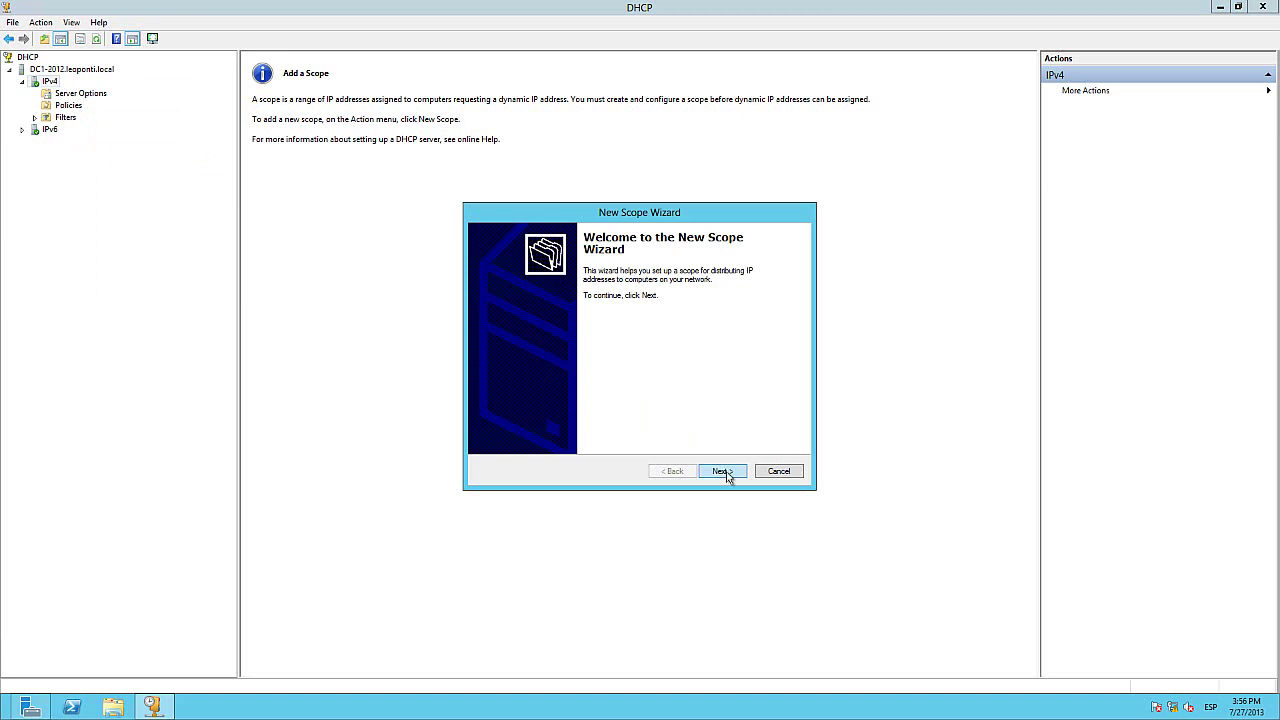
left_click(727, 475)
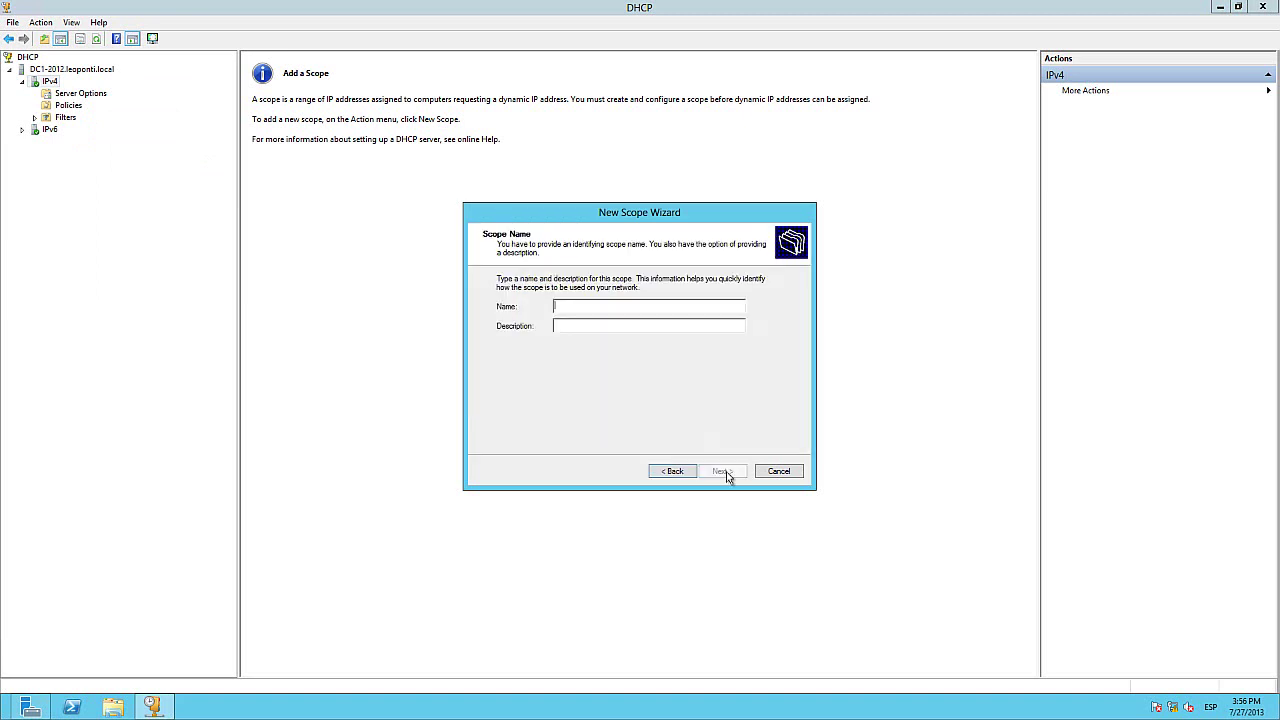
Step: Enter 'Scope_10.10.0' as the scope name
key("Caps_Lock")
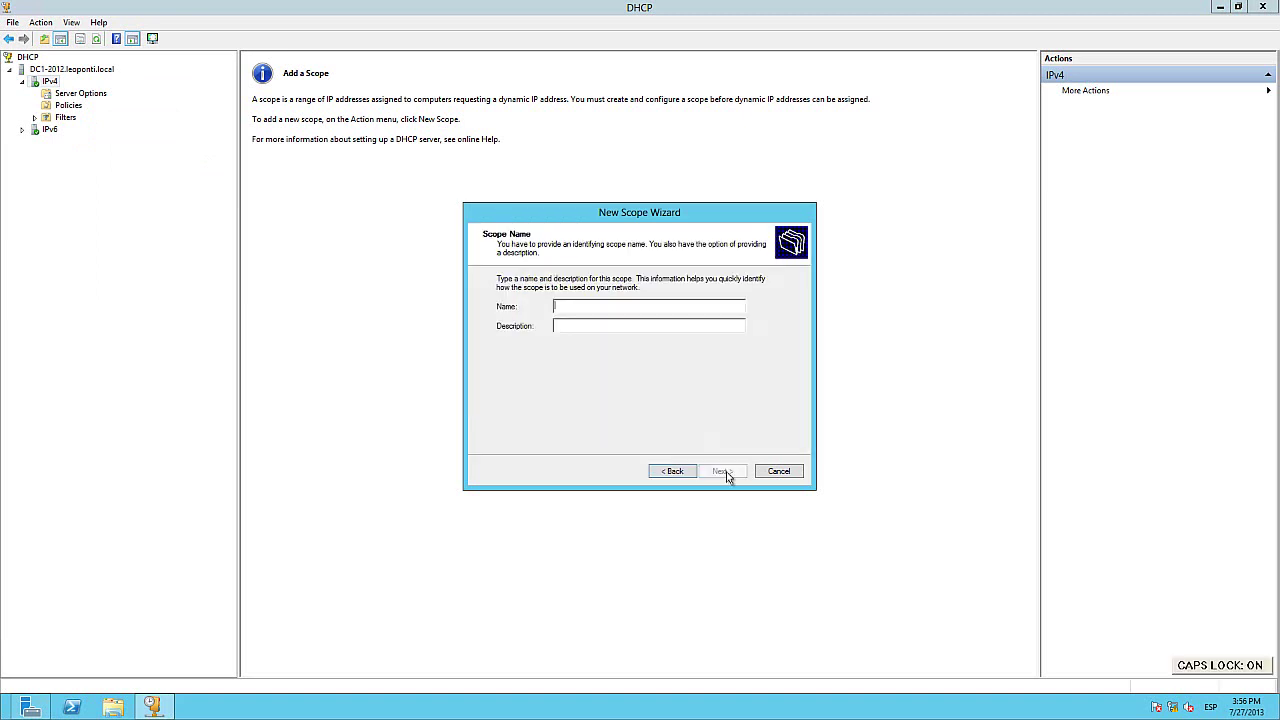
type("S")
key("Caps_Lock")
type("cope_")
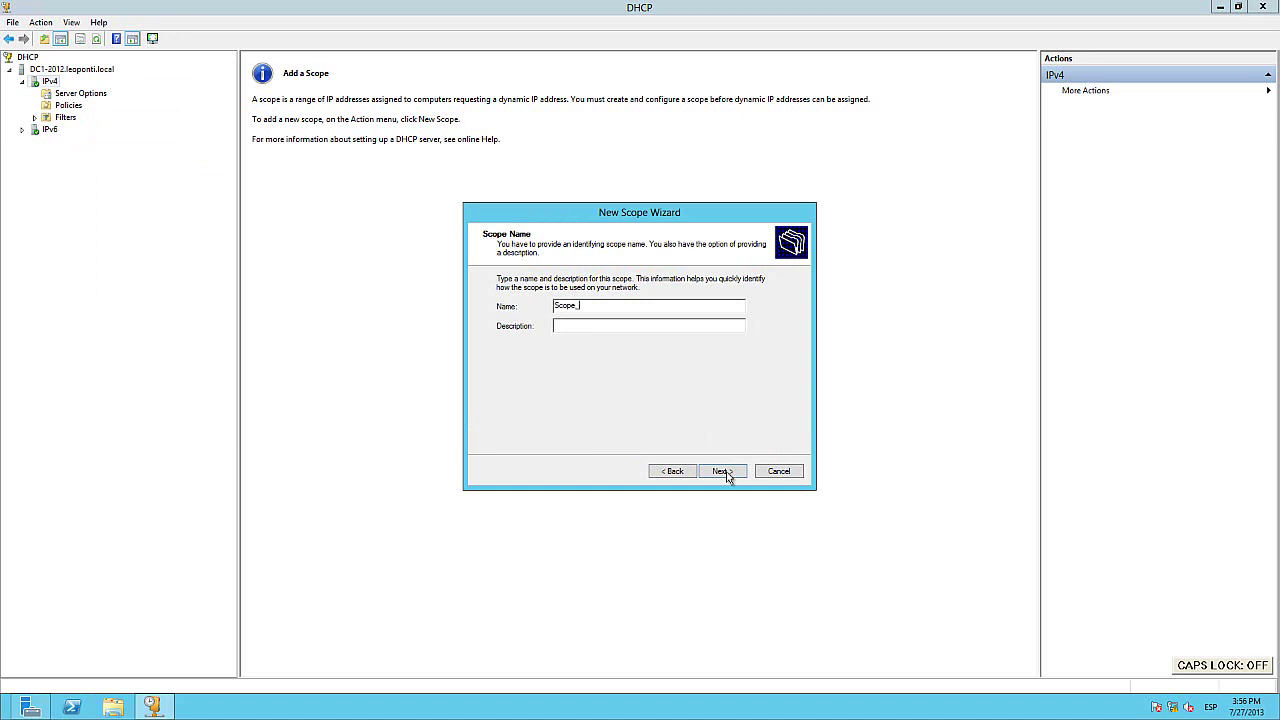
type("10.10")
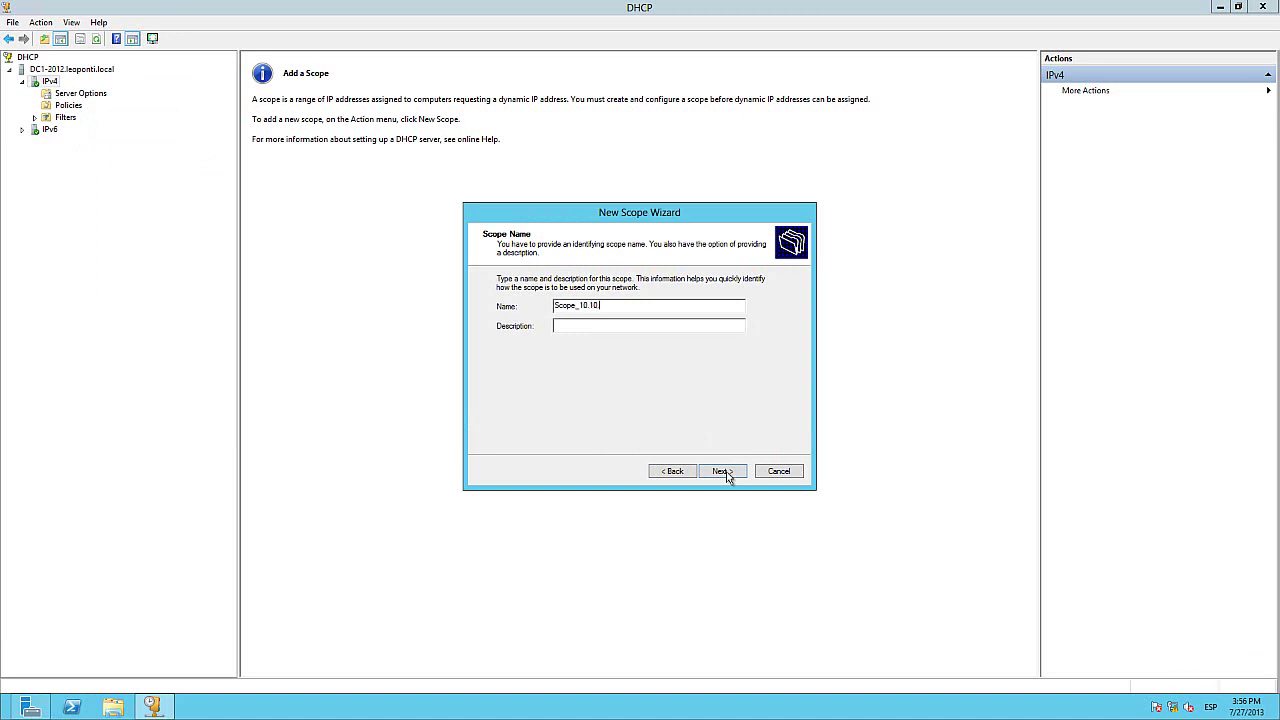
type(".0")
Step: Set the scope range 10.10.0.1–10.10.0.254 with subnet mask 255.255.255.0 (length 24)
left_click(714, 472)
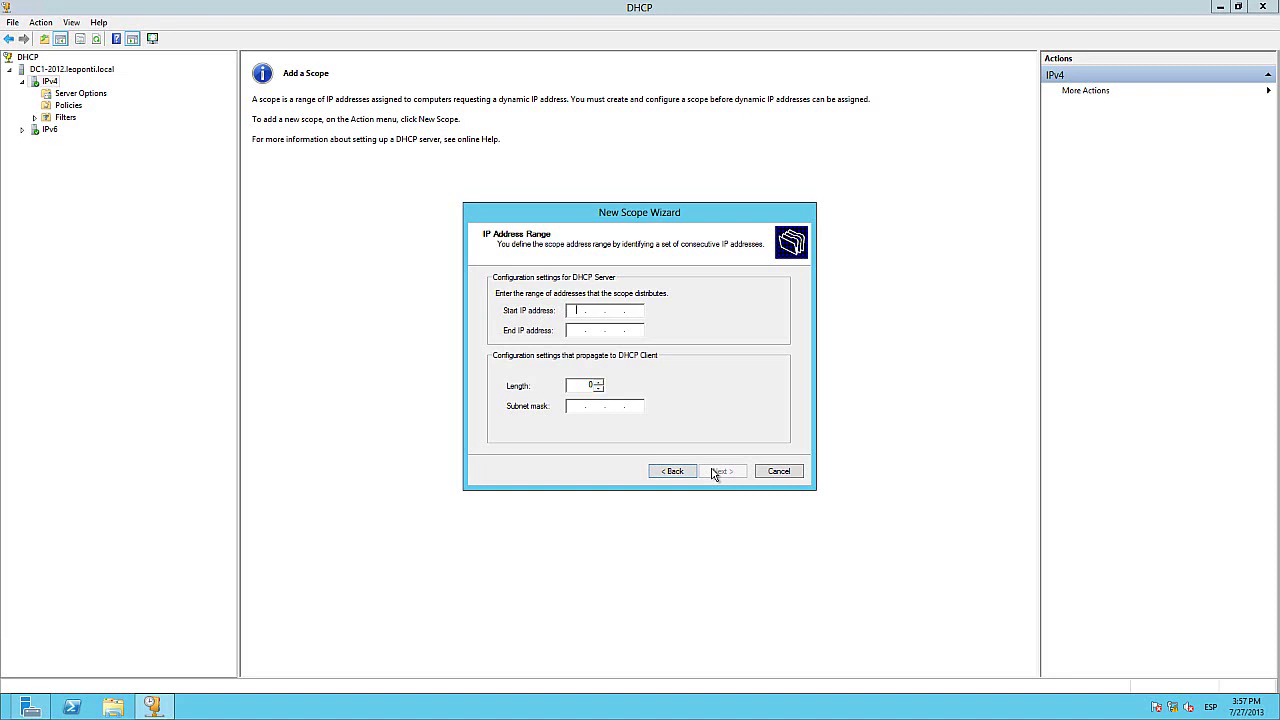
type("10 . 10 . 0")
key("Tab")
type("10 . 10 . 0 . 254")
type("255255")
left_click(581, 385)
left_click(725, 473)
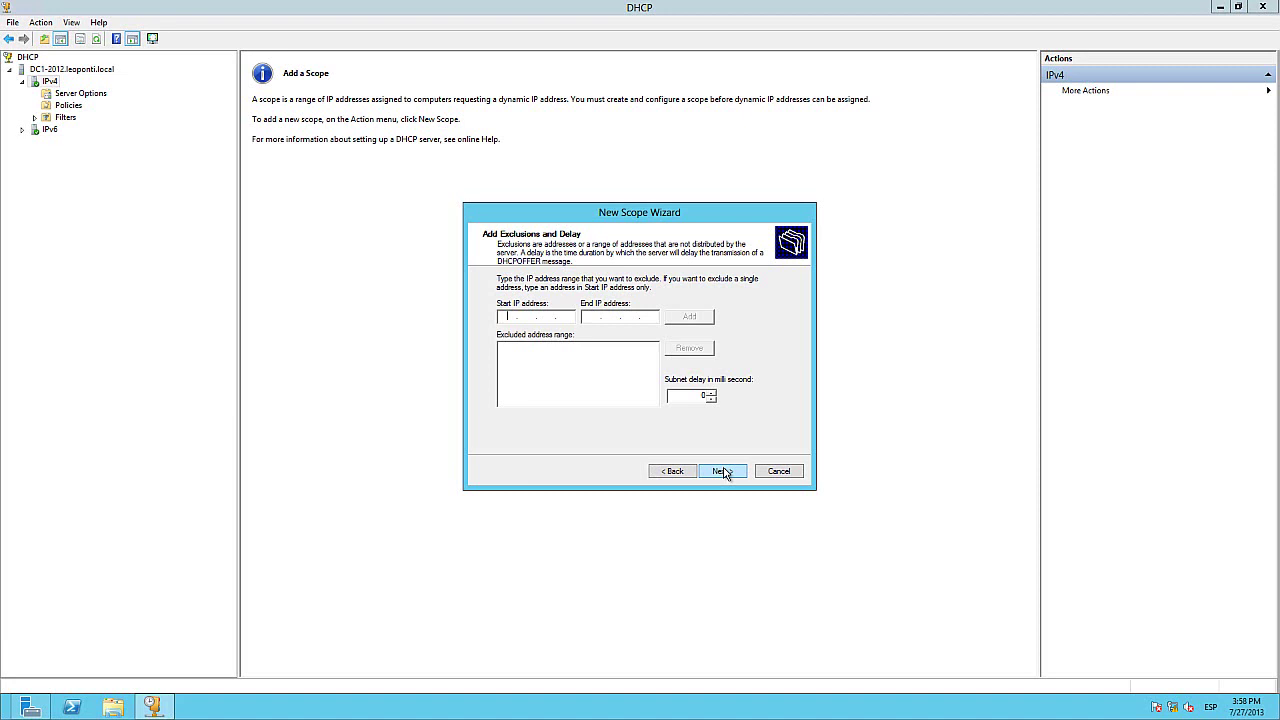
Step: Add the exclusion range 10.10.0.1–10.10.0.100 and advance to the Lease Duration page
type("10")
type("10")
type("0")
type("10.10")
type("0")
type("100")
left_click(688, 320)
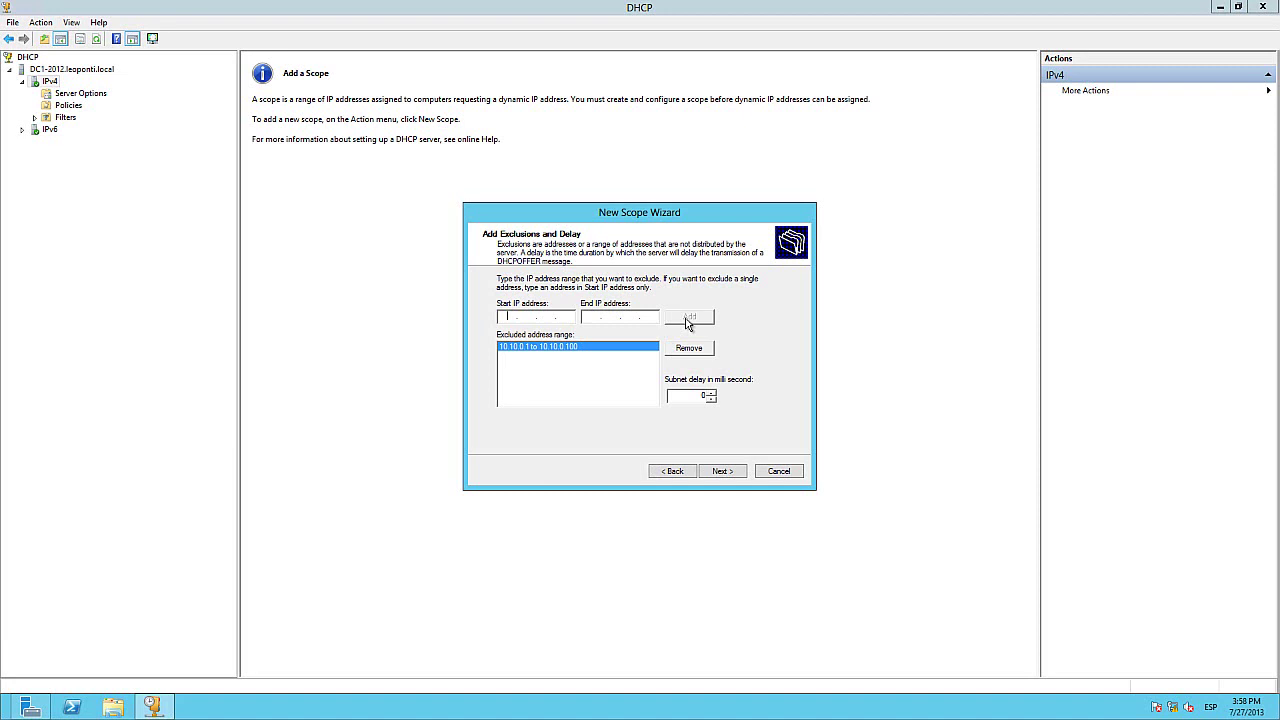
left_click(728, 472)
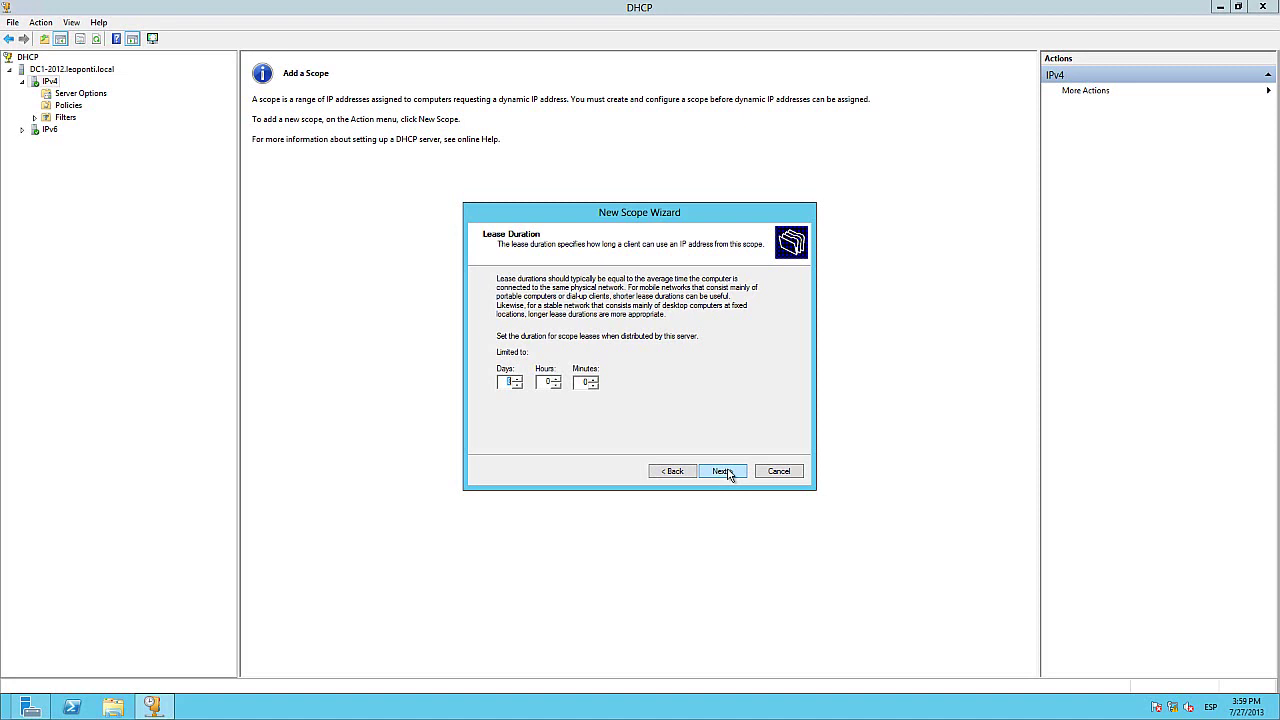
Step: Keep the default lease duration and add 10.10.0.1 as the scope's router (default gateway)
left_click(550, 382)
left_click(735, 474)
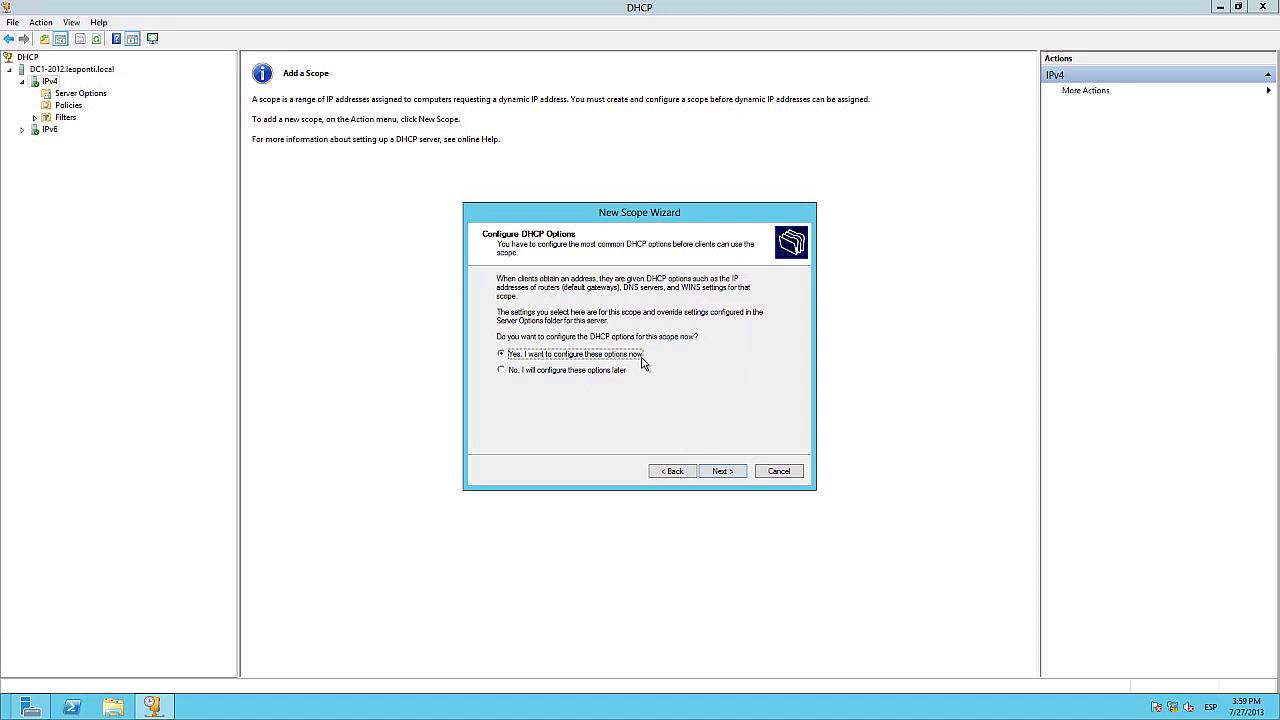
left_click(722, 472)
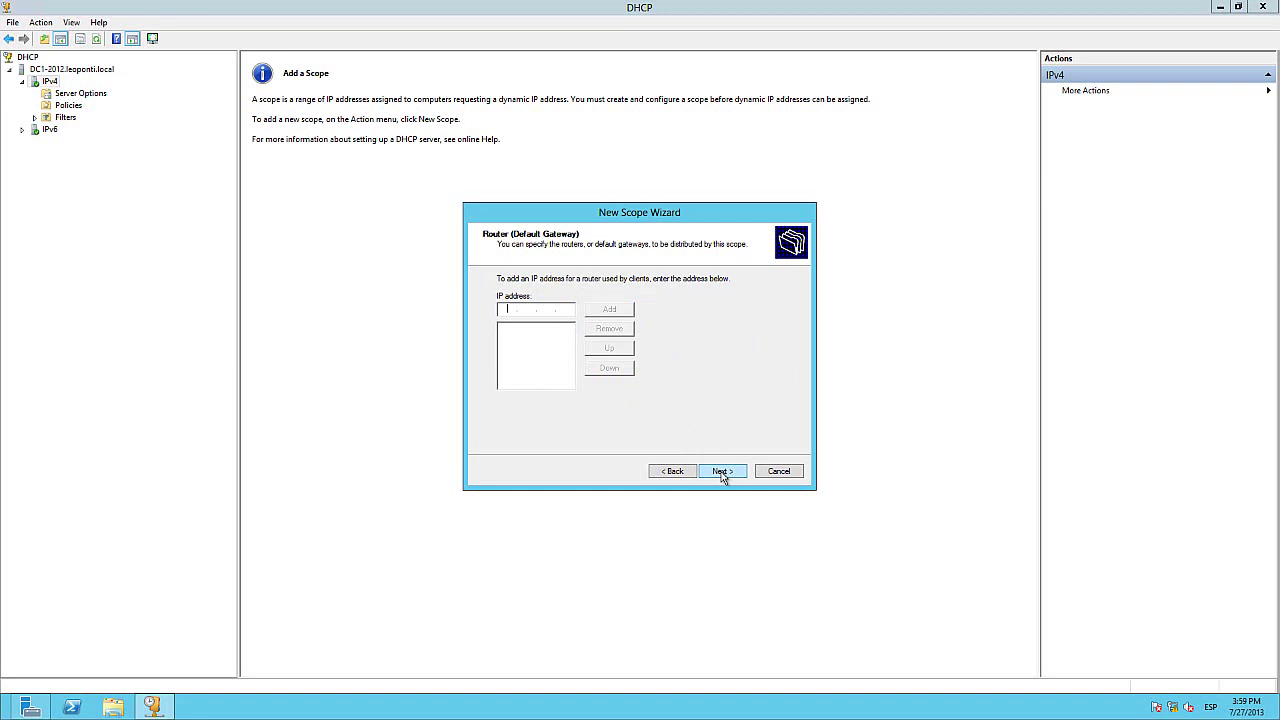
type("10")
type("10")
type("0.1")
left_click(614, 311)
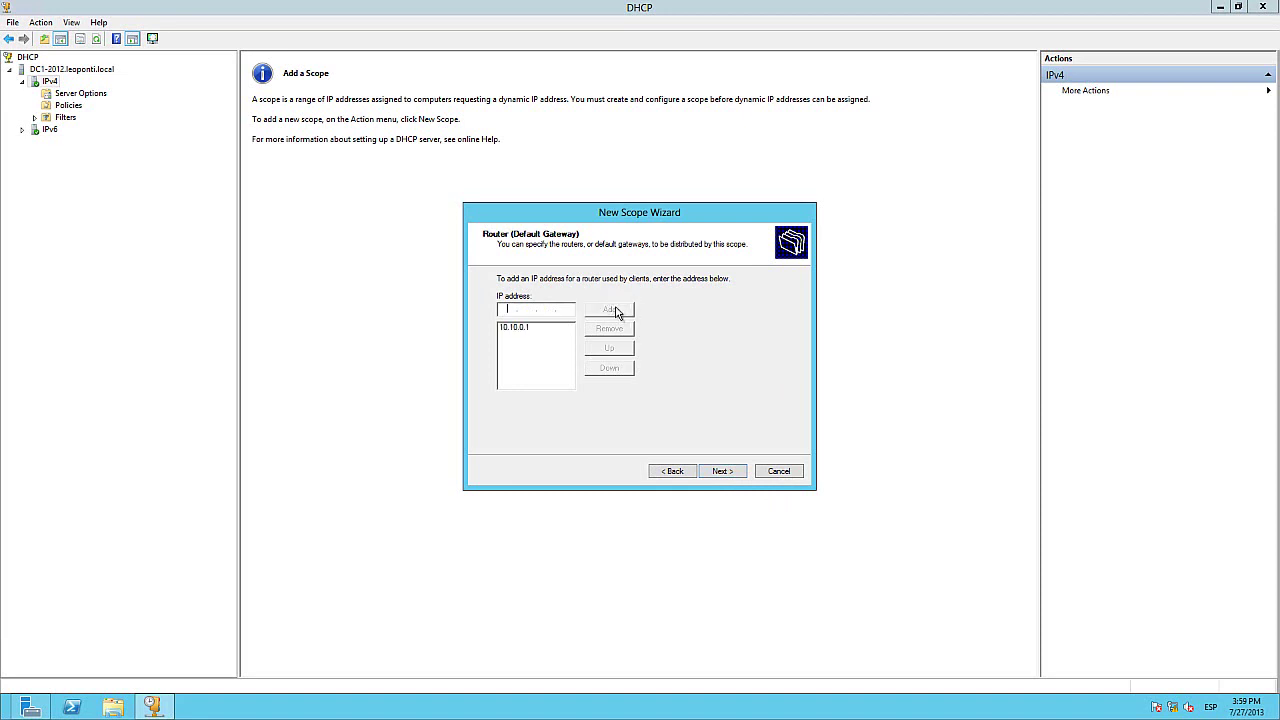
left_click(722, 471)
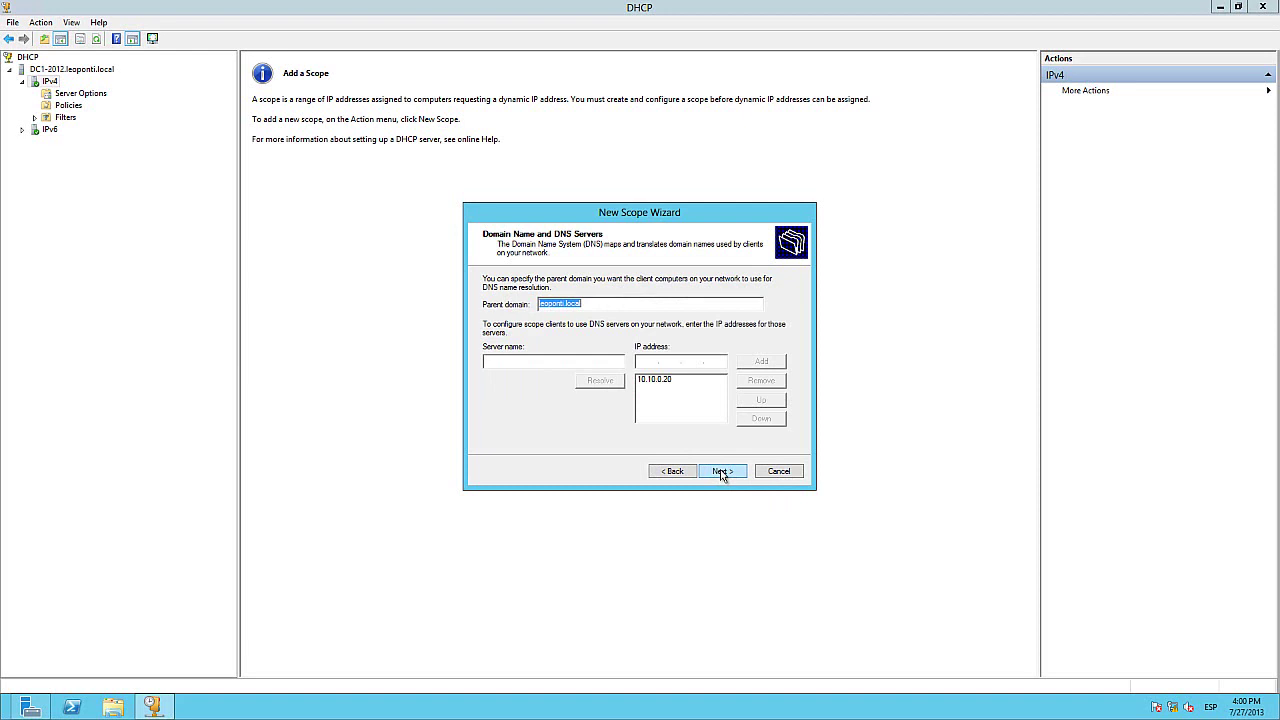
Step: Add 10.10.0.21 beside 10.10.0.20 as DNS servers for leoponti.local, then advance to WINS
left_click(602, 305)
left_click(657, 381)
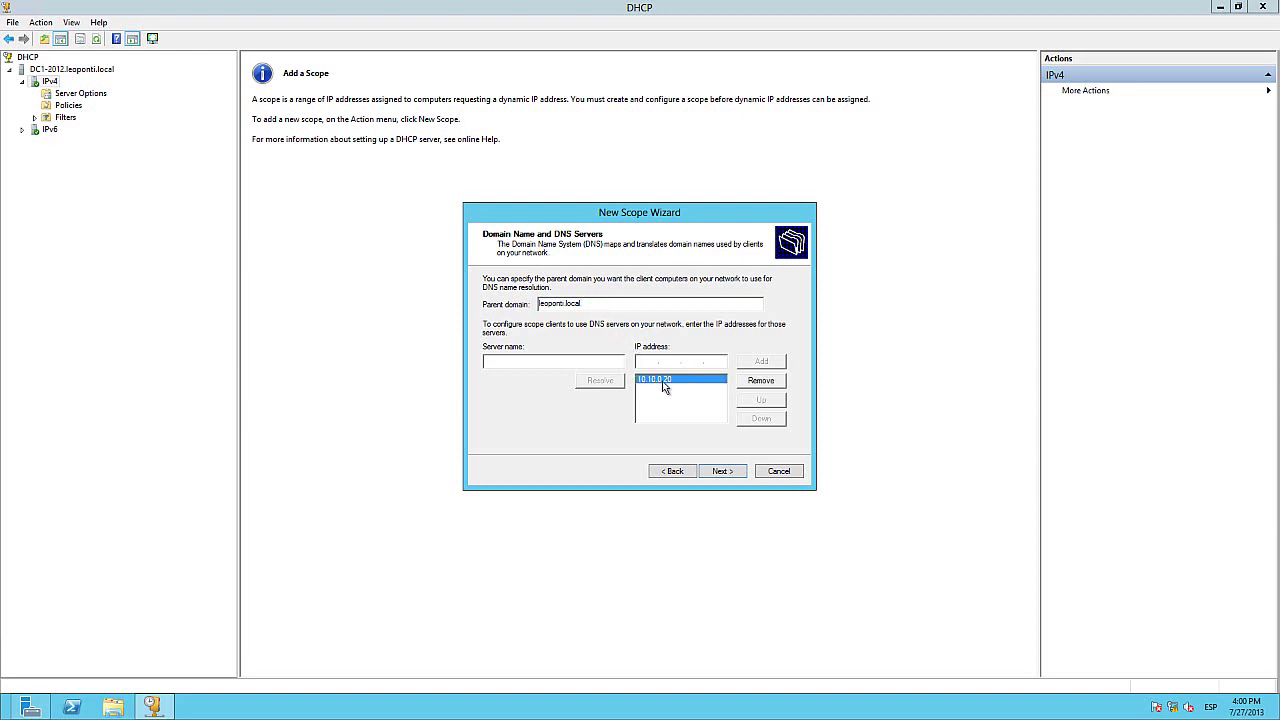
left_click(648, 364)
type("10.10.0.21")
left_click(769, 362)
left_click(718, 472)
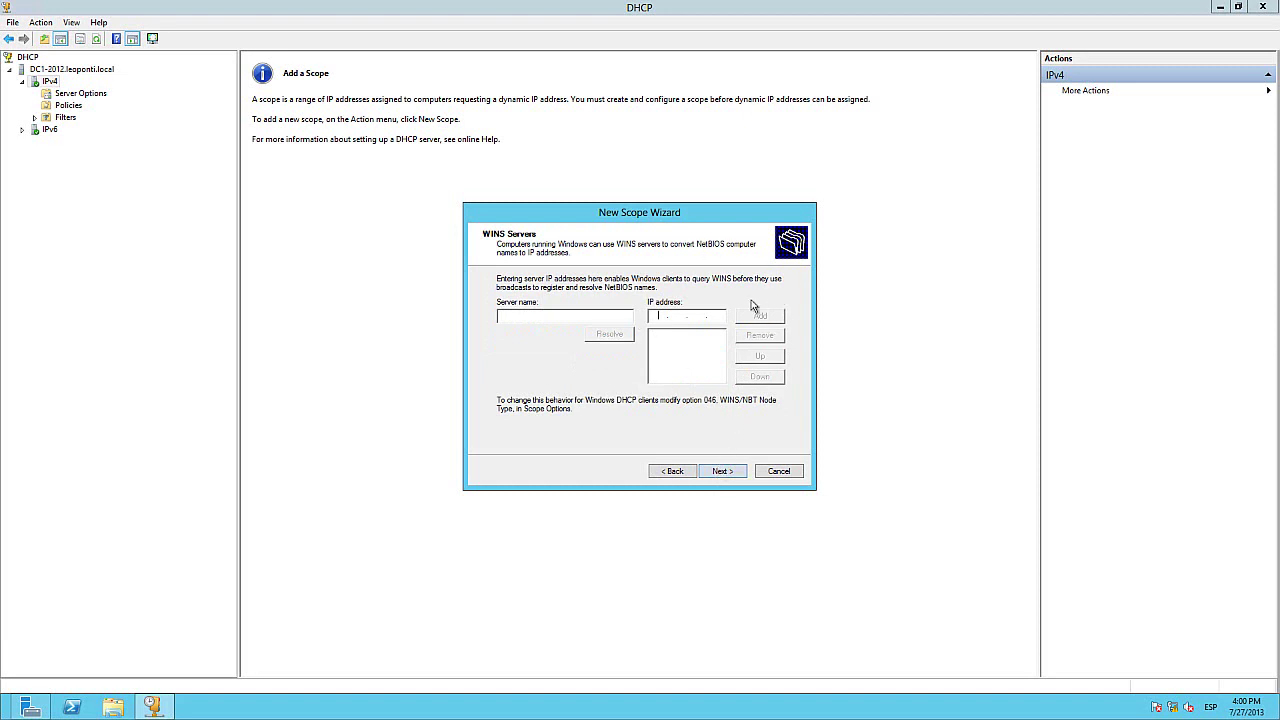
Step: Skip WINS servers, choose to activate the scope now, and finish the New Scope Wizard
left_click(735, 473)
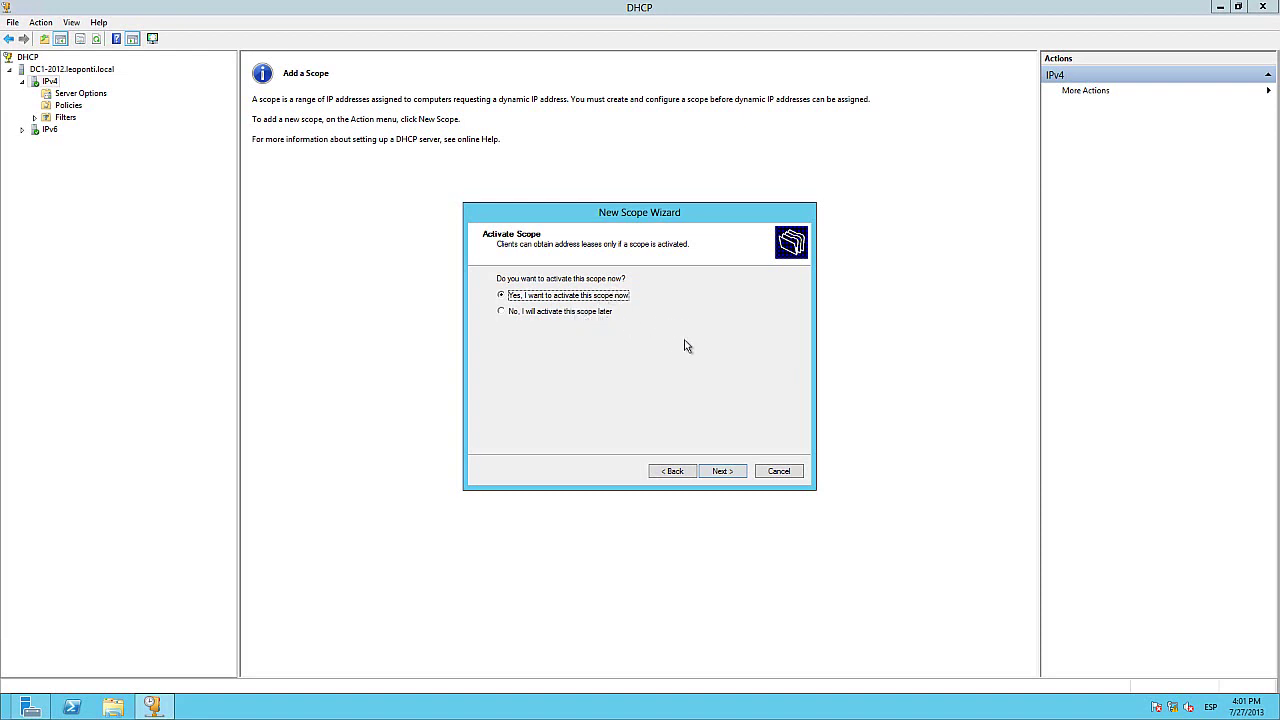
left_click(722, 471)
left_click(725, 471)
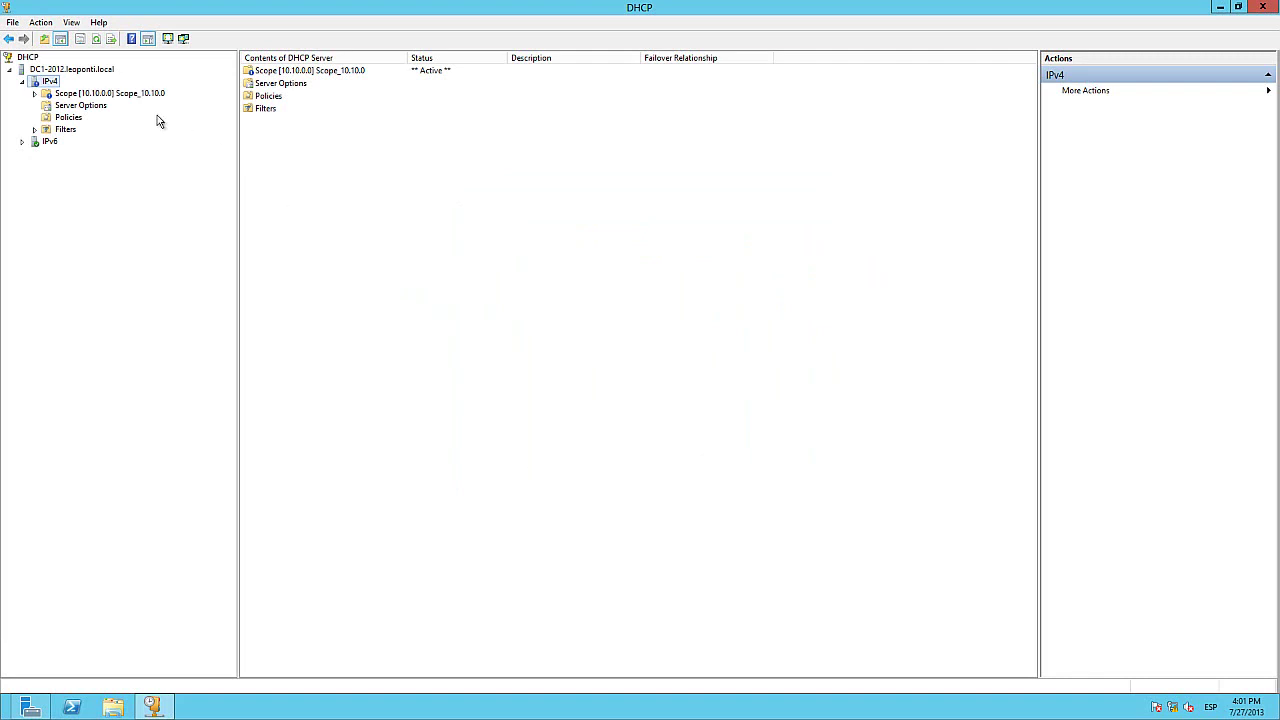
Step: Browse the scope's address pool with its 10.10.0.1–10.10.0.100 exclusion, empty leases and reservations
left_click(122, 96)
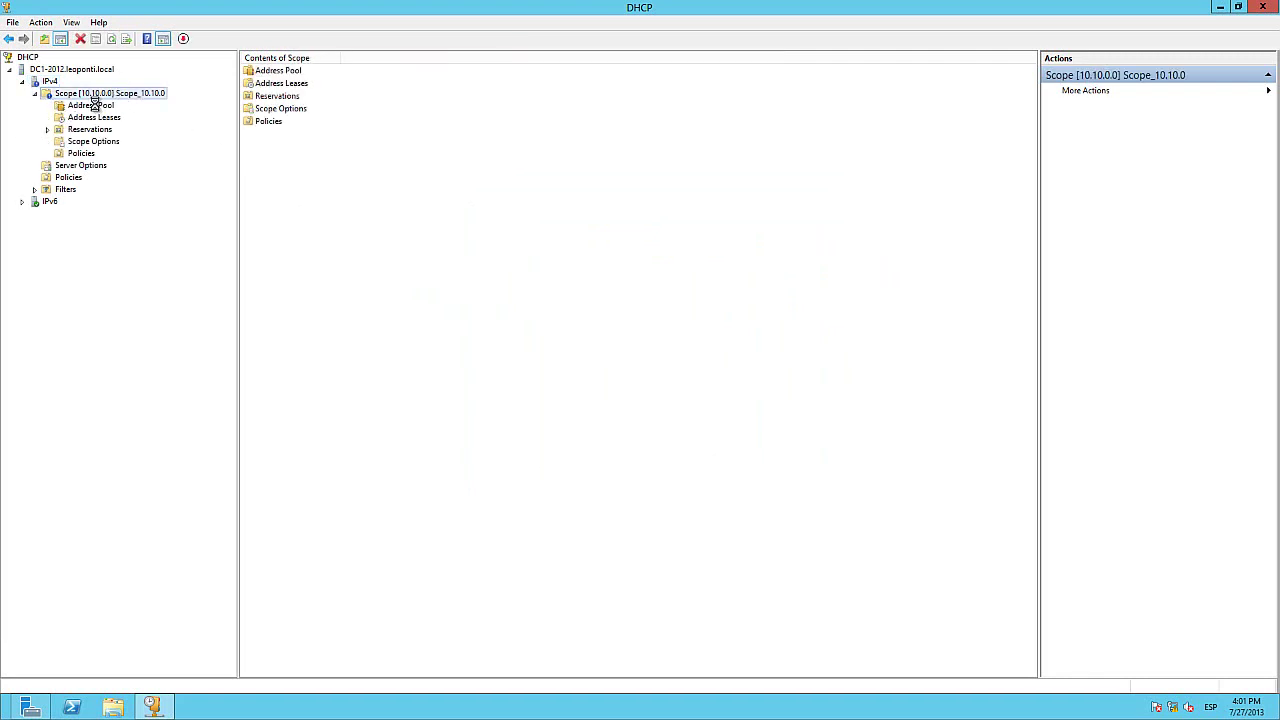
left_click(95, 106)
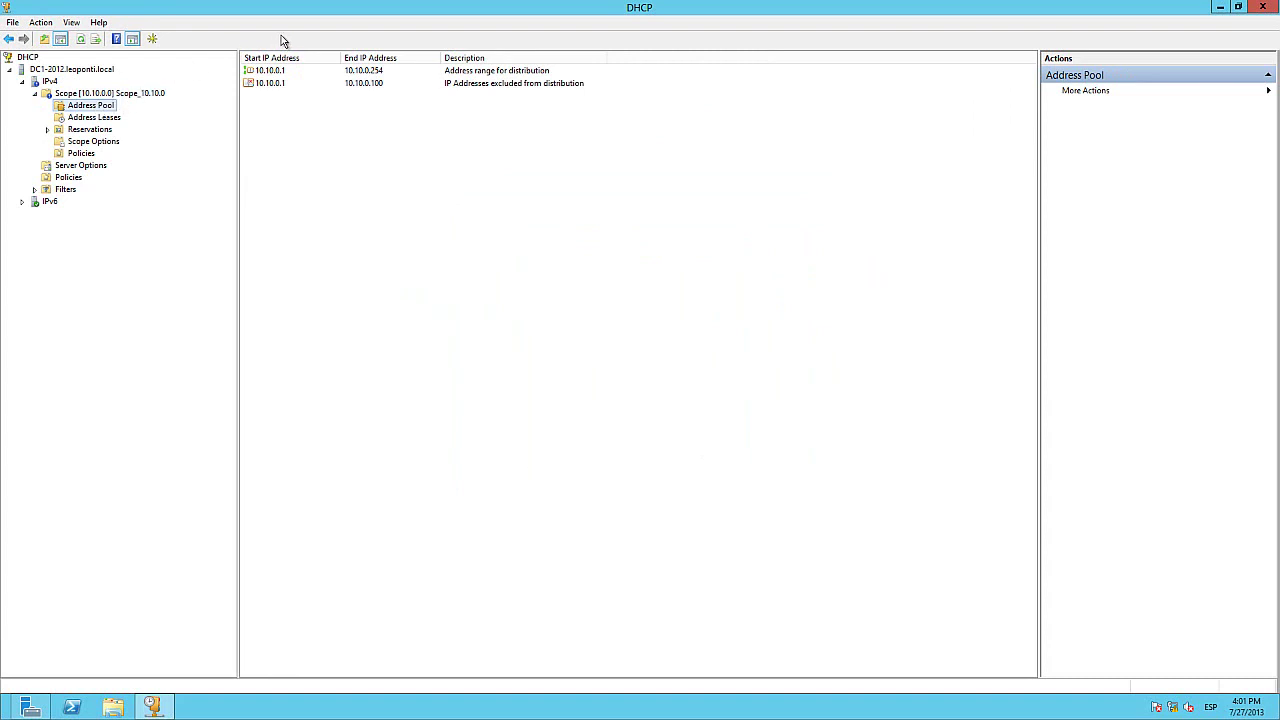
left_click(292, 85)
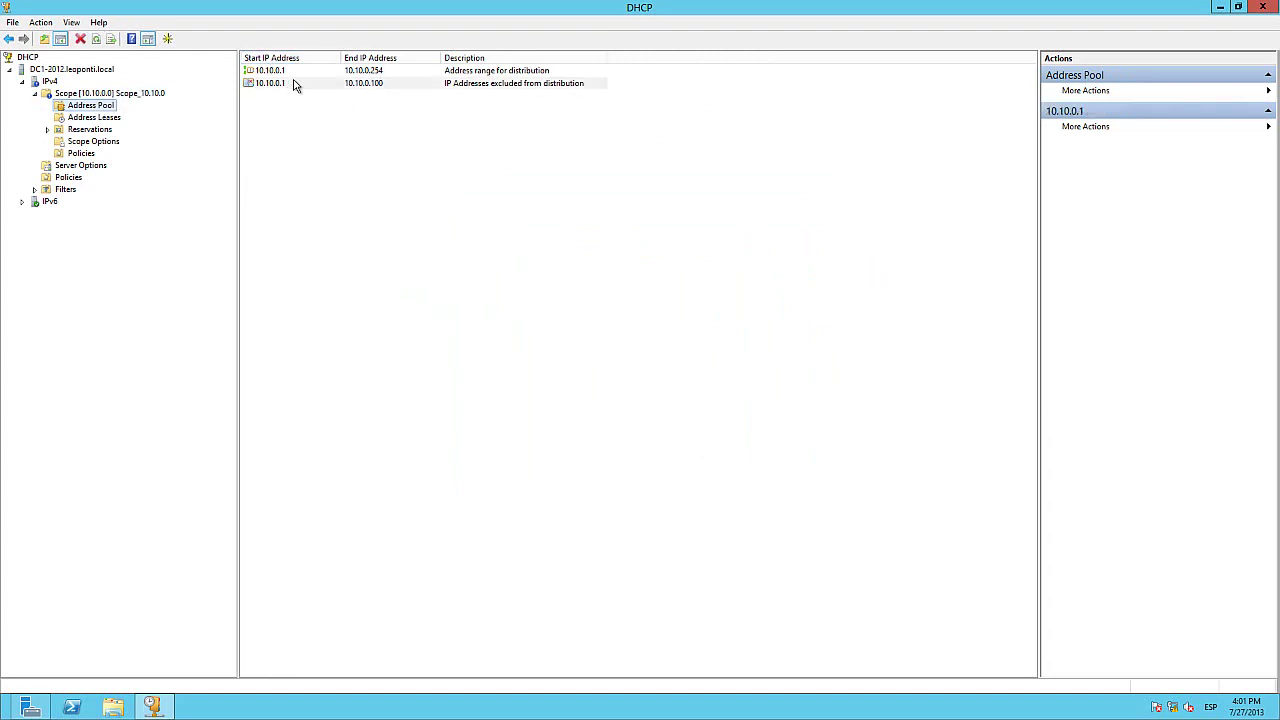
left_click(112, 130)
left_click(107, 118)
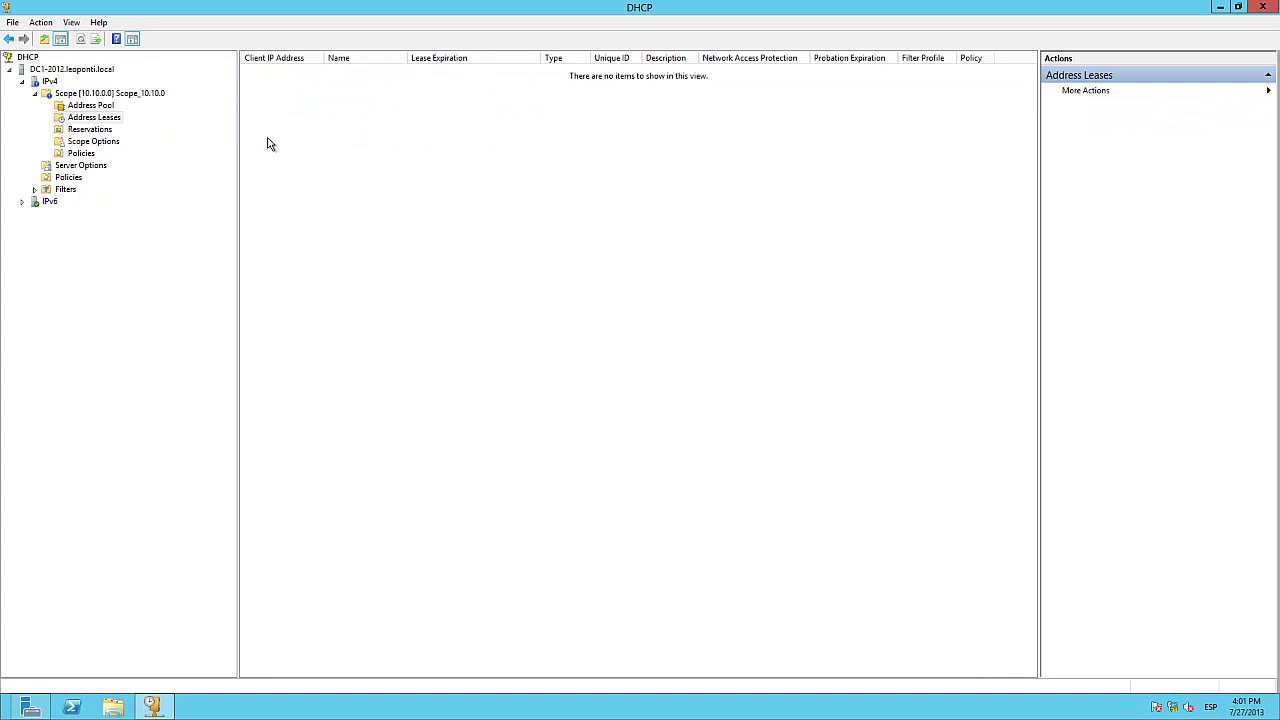
left_click(96, 131)
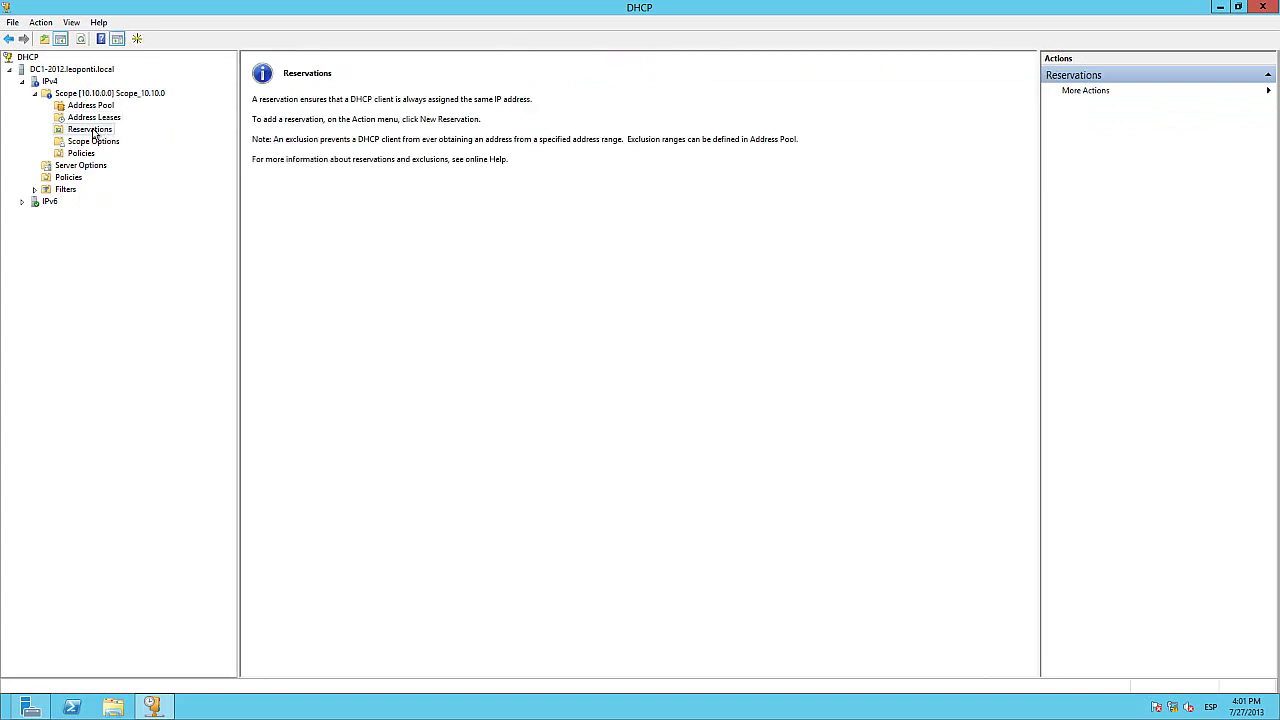
Step: Review the scope's configured options and its policies pane
left_click(96, 145)
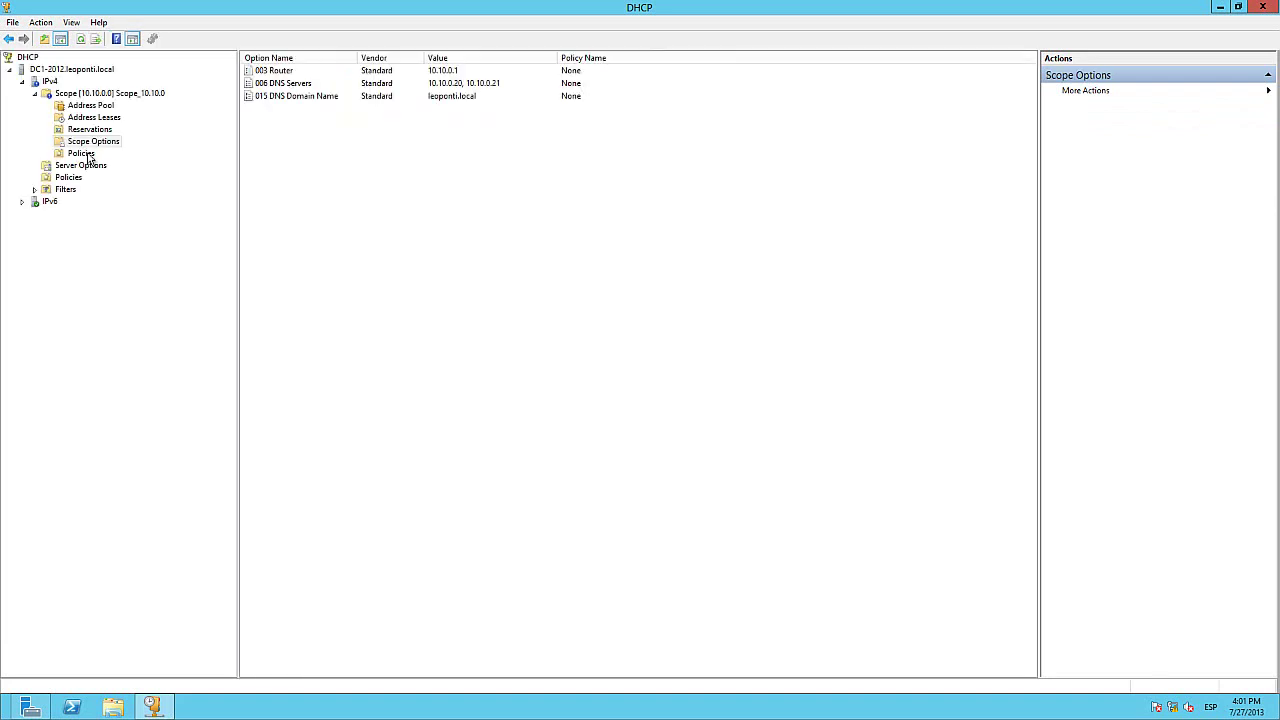
left_click(87, 154)
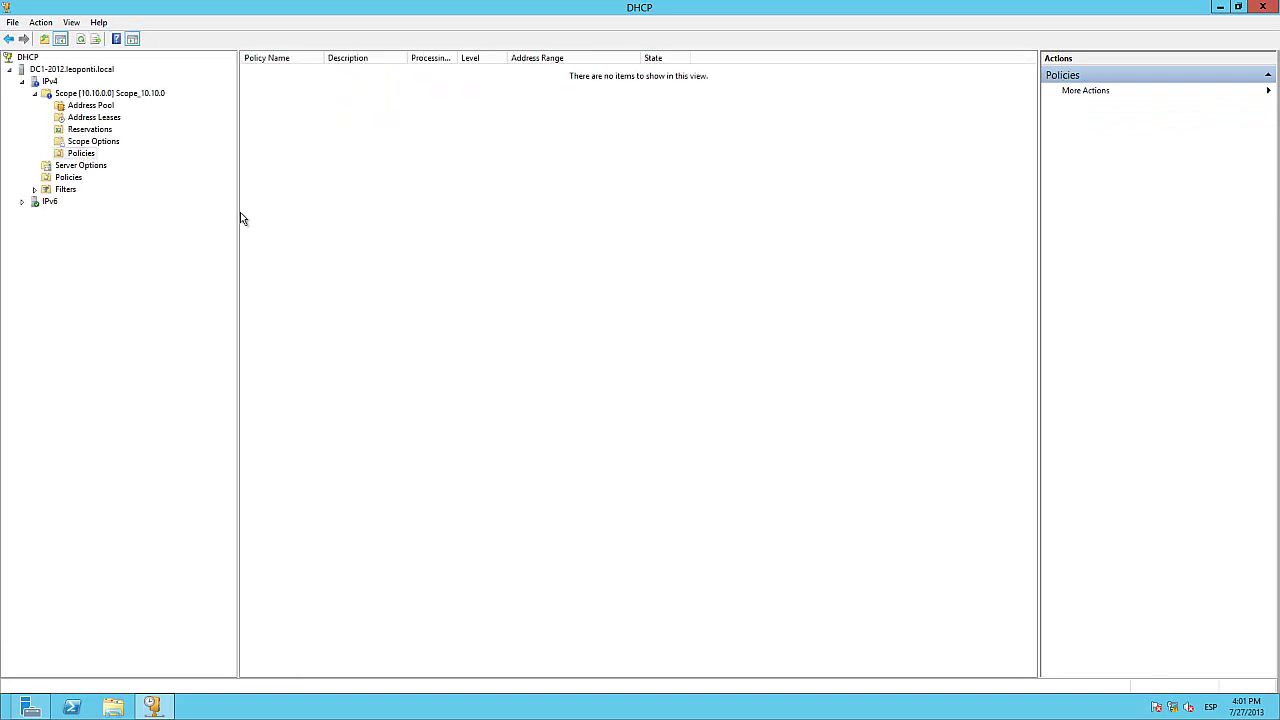
right_click(442, 330)
mouse_move(476, 354)
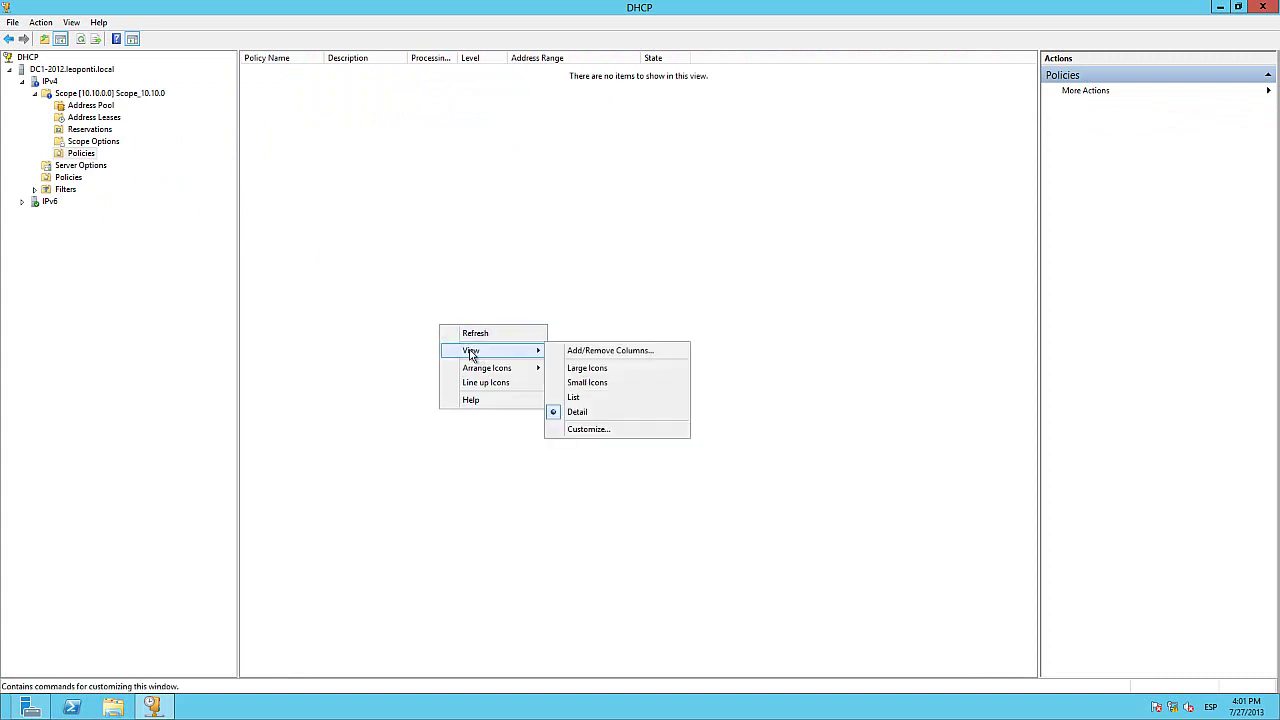
left_click(109, 146)
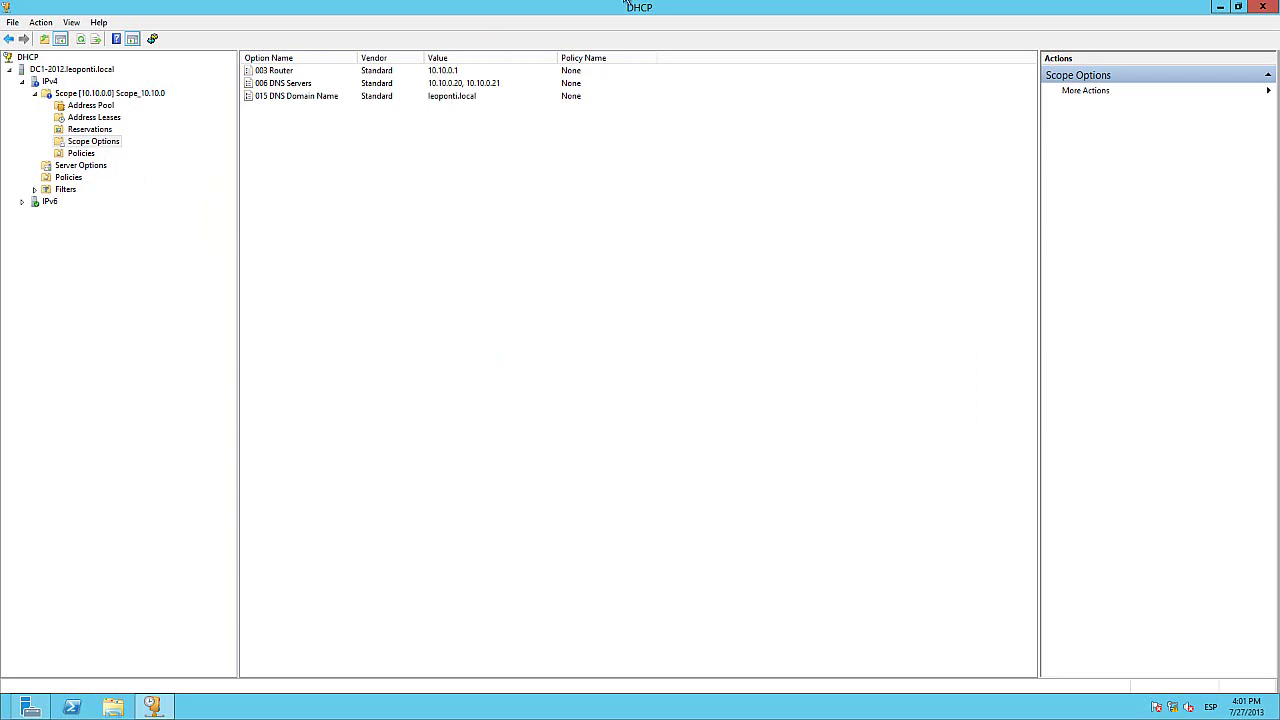
Step: Minimize the server session and restore the Windows 7 VM's command prompt
mouse_move(698, 3)
left_click(805, 11)
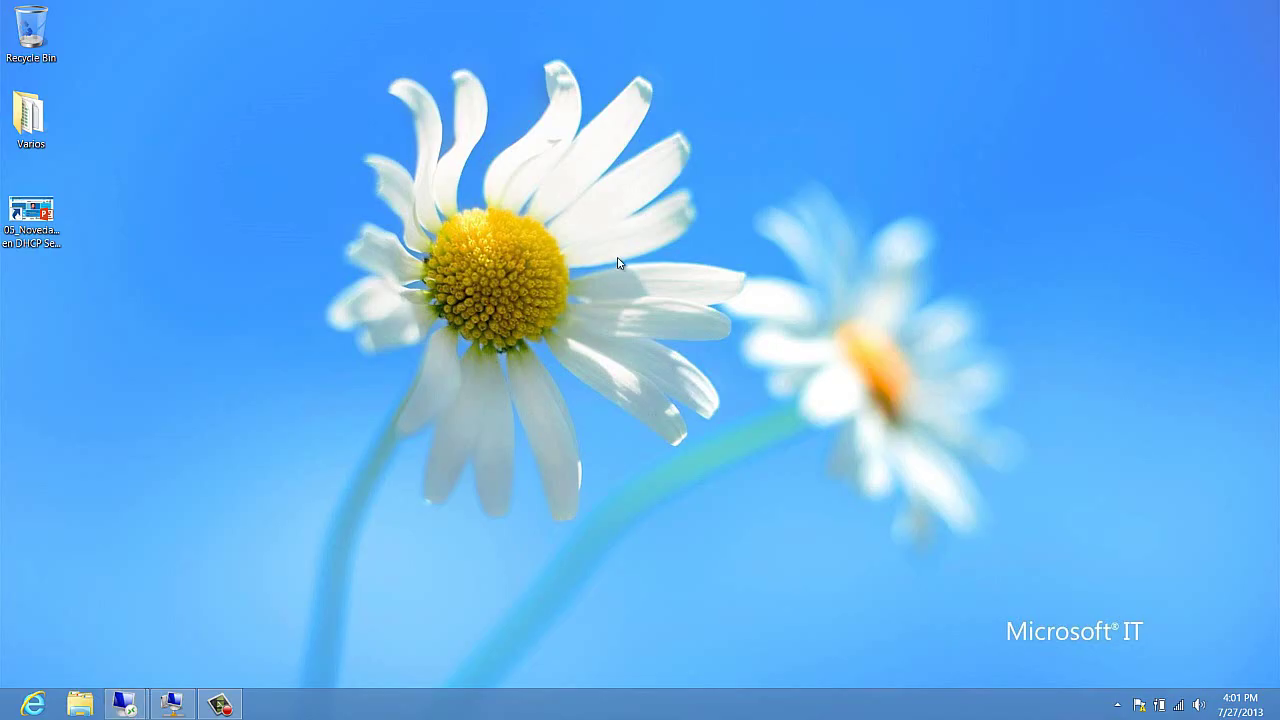
left_click(171, 704)
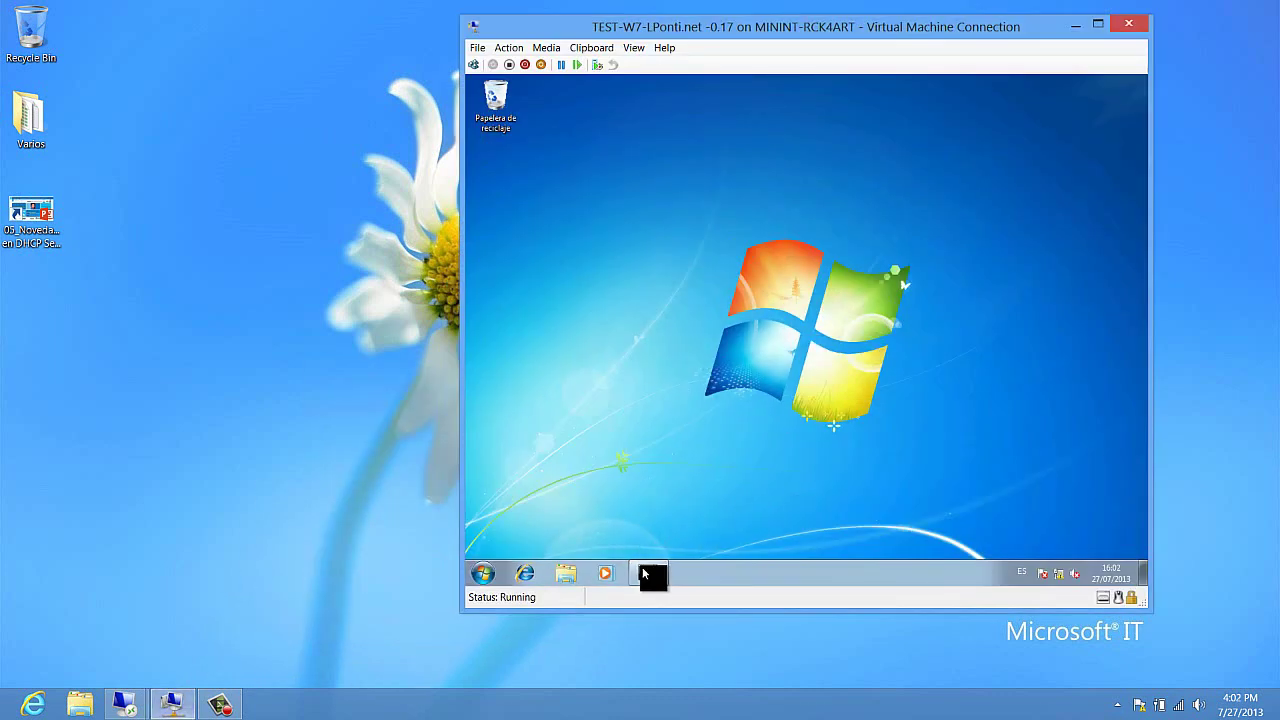
mouse_move(650, 574)
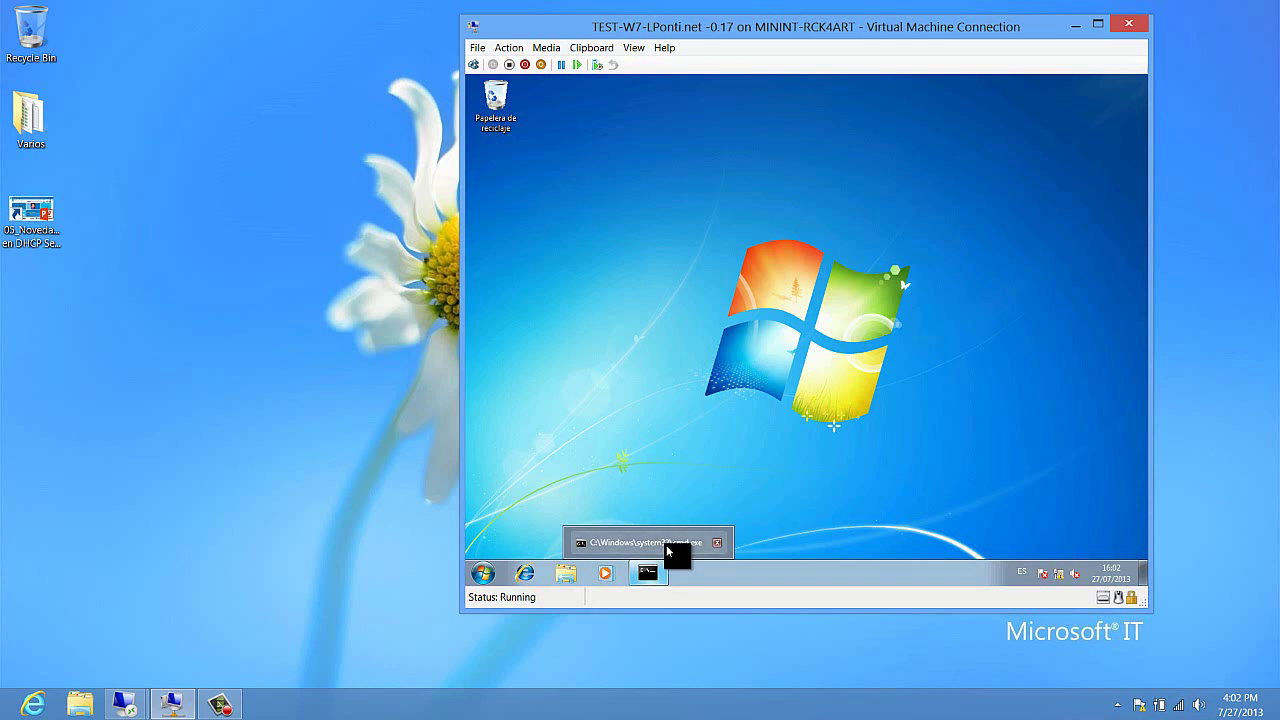
left_click(666, 545)
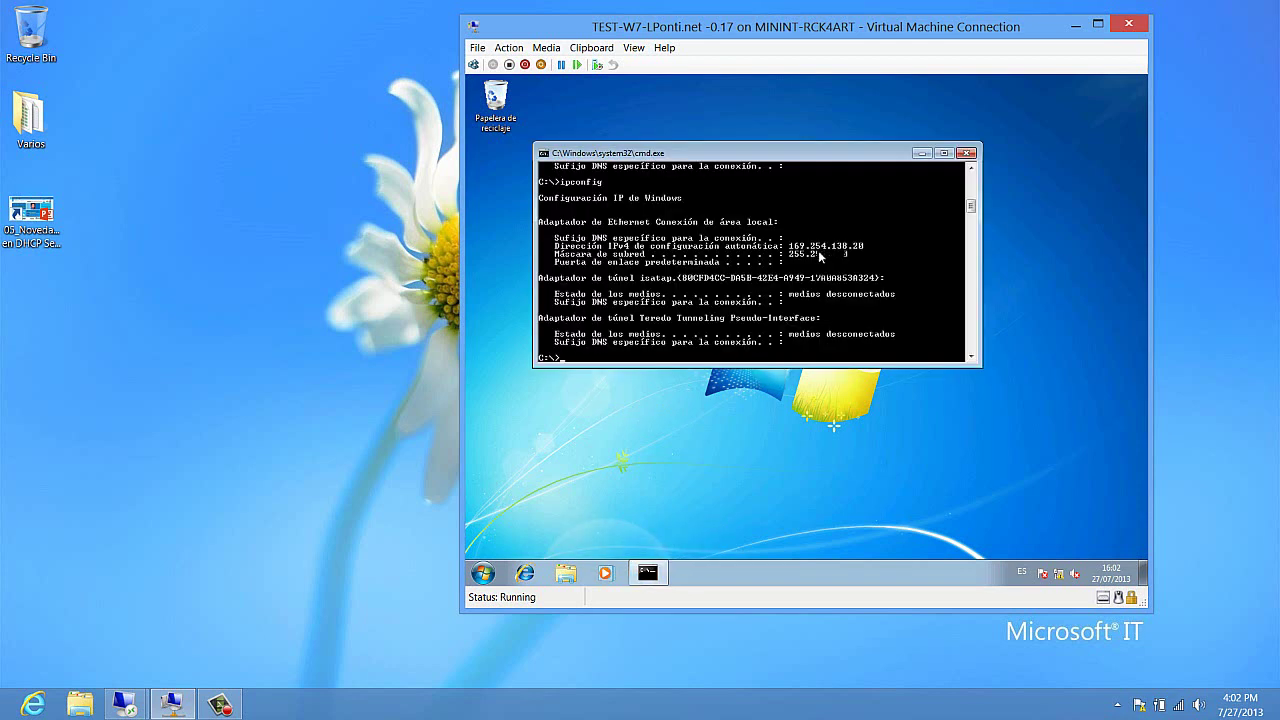
Step: Clear the console, run ipconfig, and mark the automatic 169.254.138.20 address
type("cls")
key("Return")
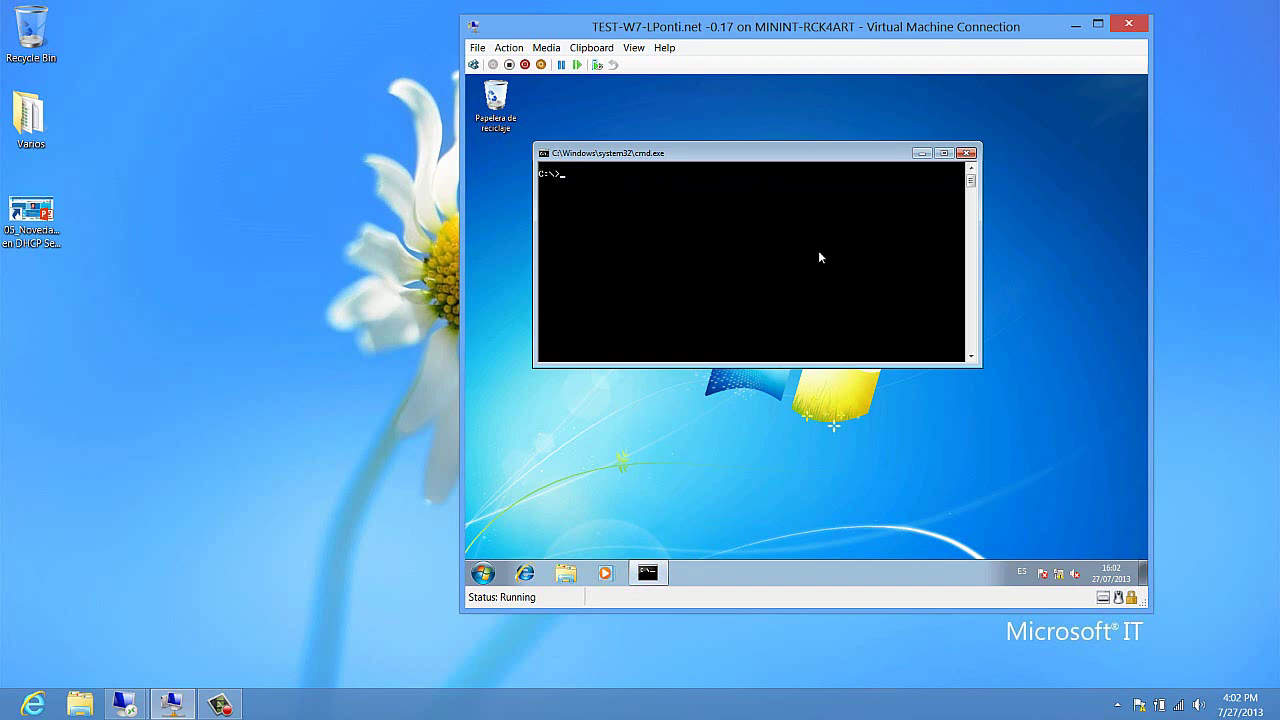
type("ipconfig")
key("Return")
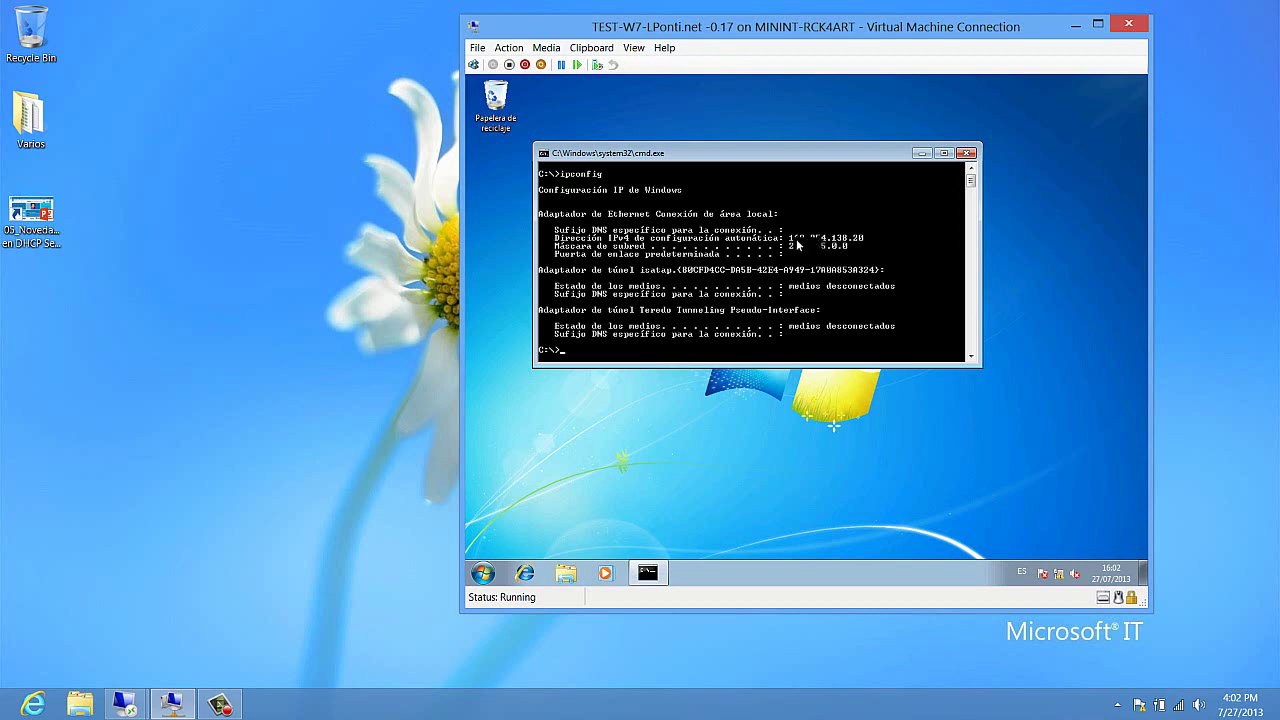
right_click(829, 238)
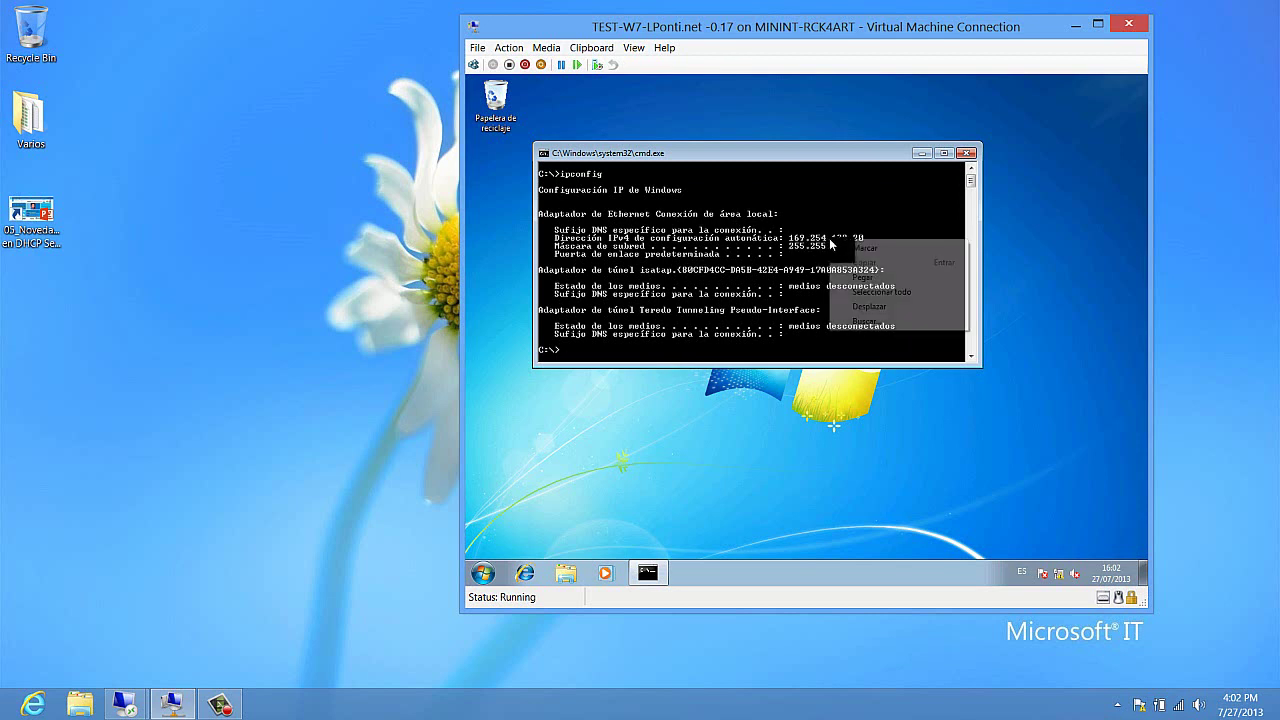
left_click(838, 245)
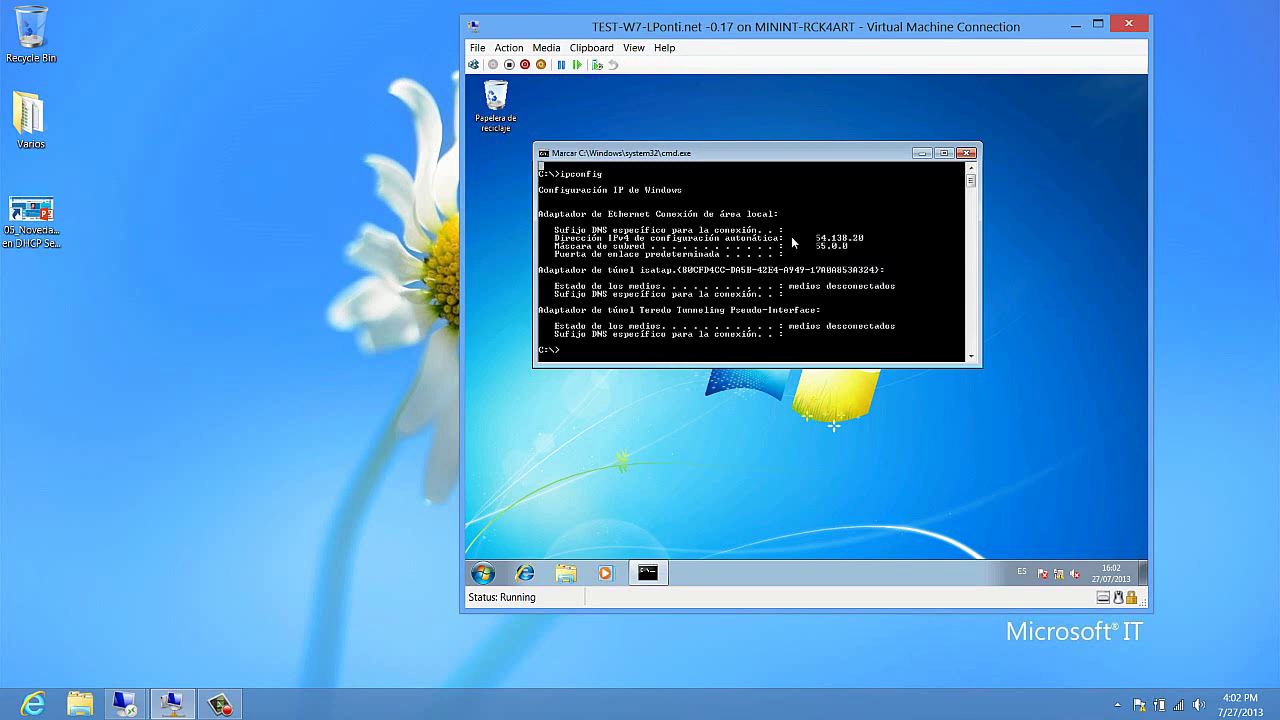
left_click_drag(791, 236, 868, 241)
left_click(906, 252)
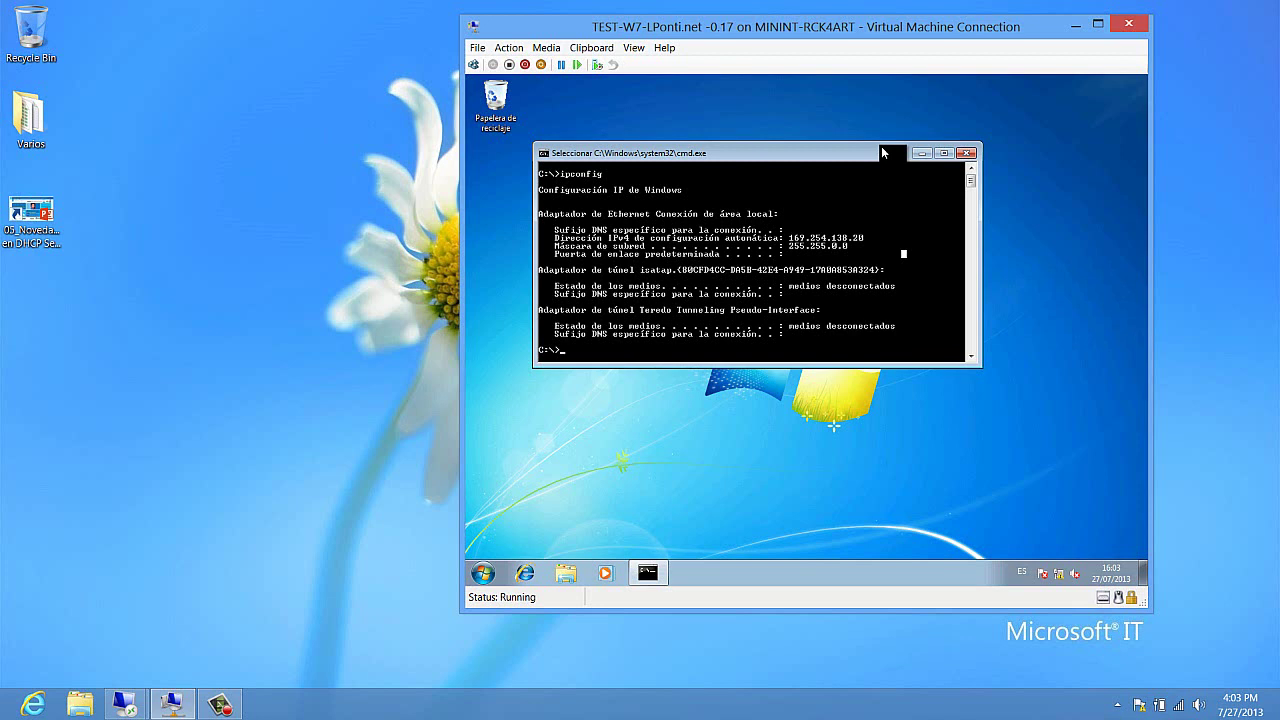
Step: Run ipconfig /release and /renew so the client obtains 10.10.0.101, then maximize the command window
key("Escape")
type("ipconfig")
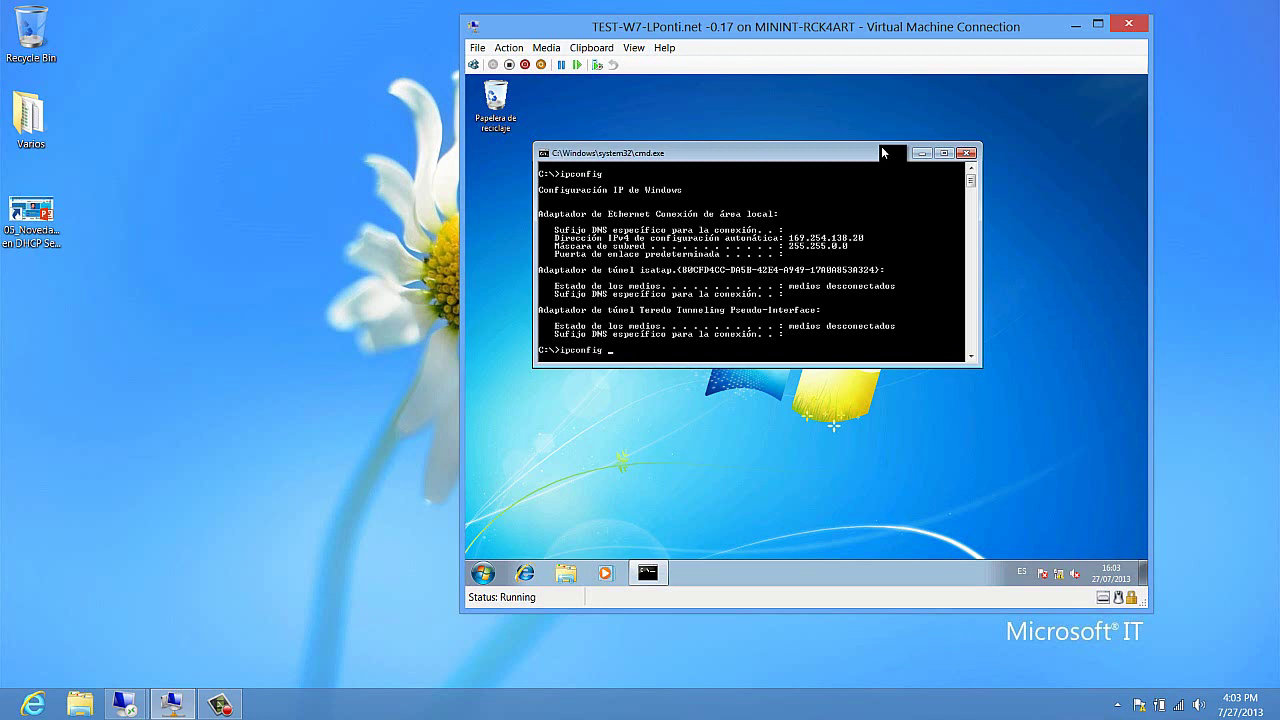
type(" /release")
key("Return")
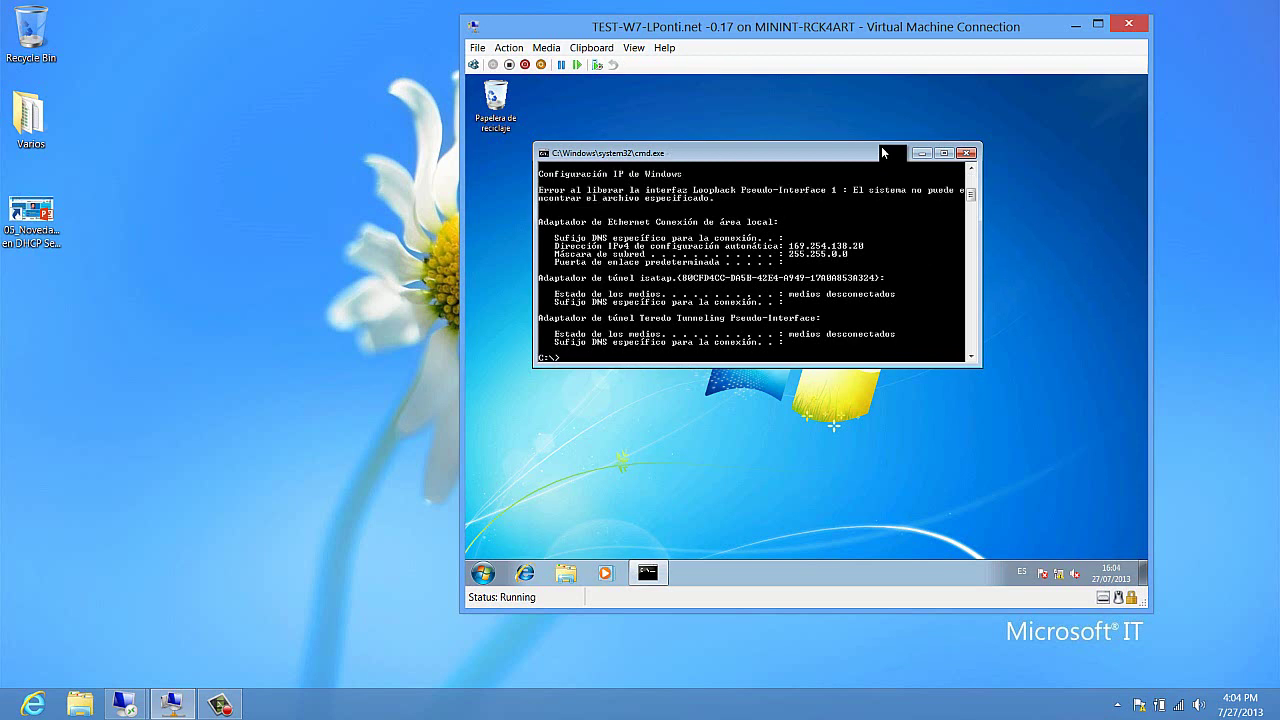
type("ipconfig /renew")
key("Return")
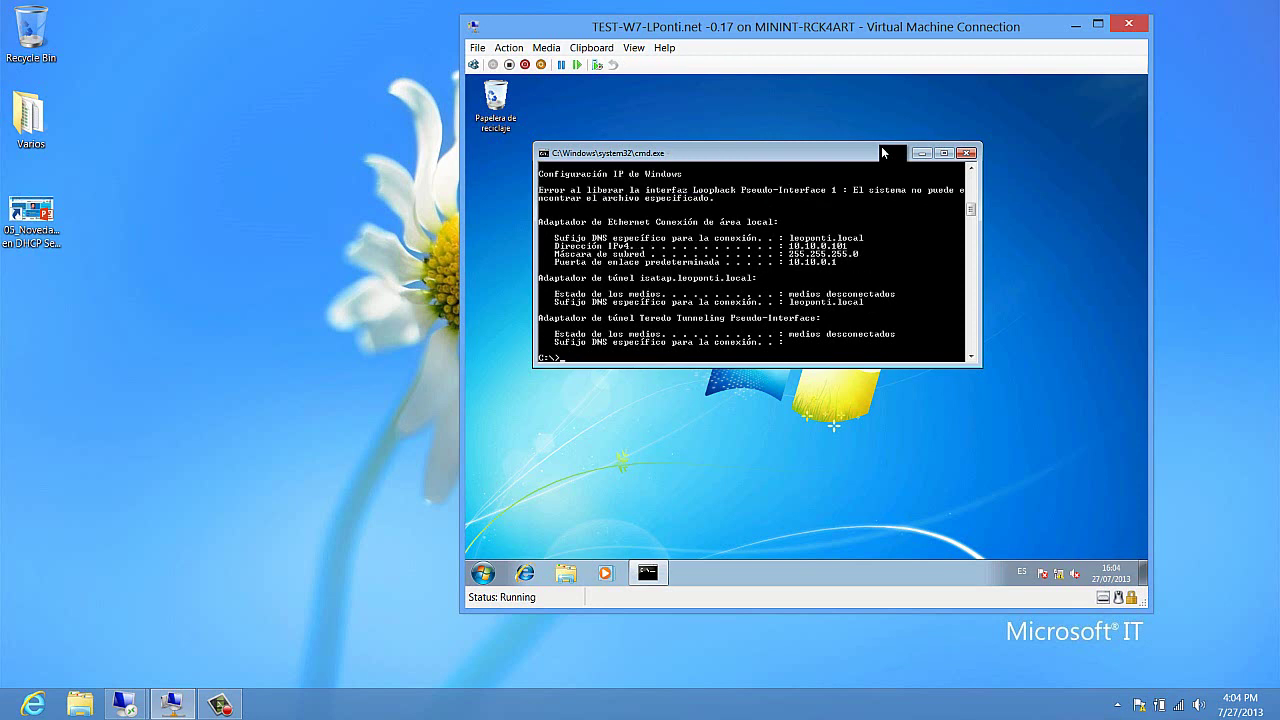
left_click(948, 158)
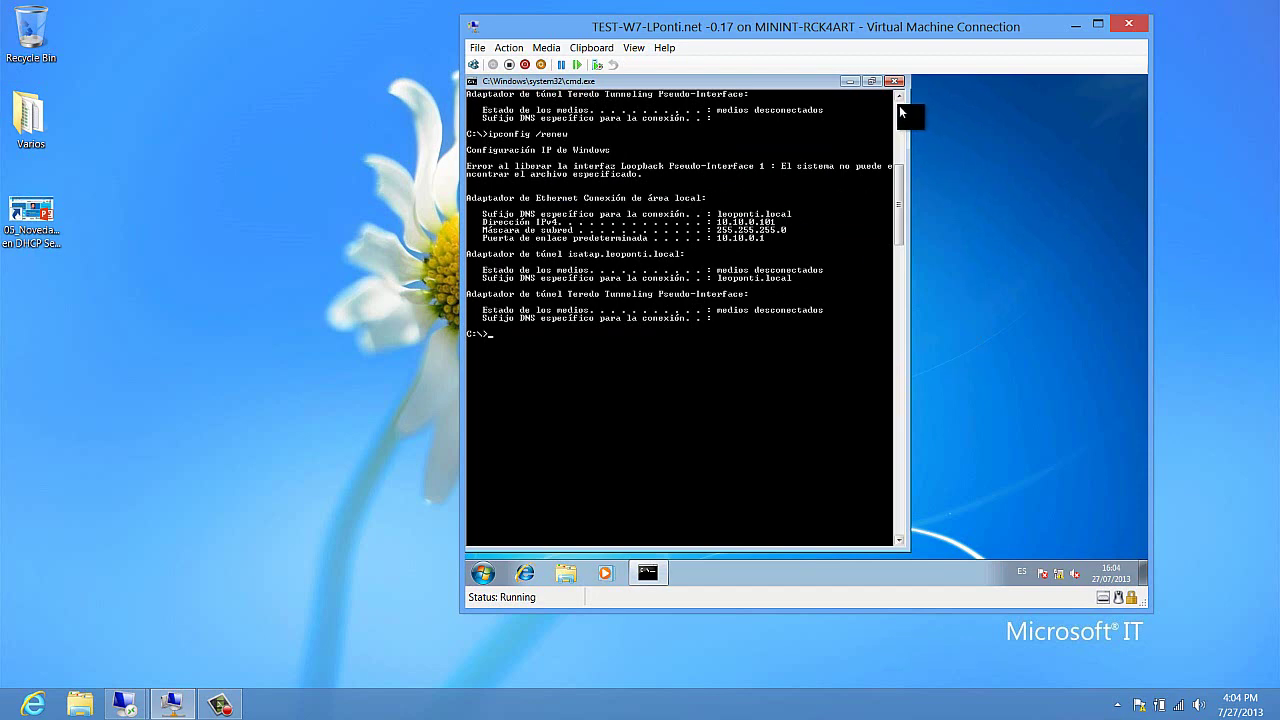
scroll(899, 105, "up", 14)
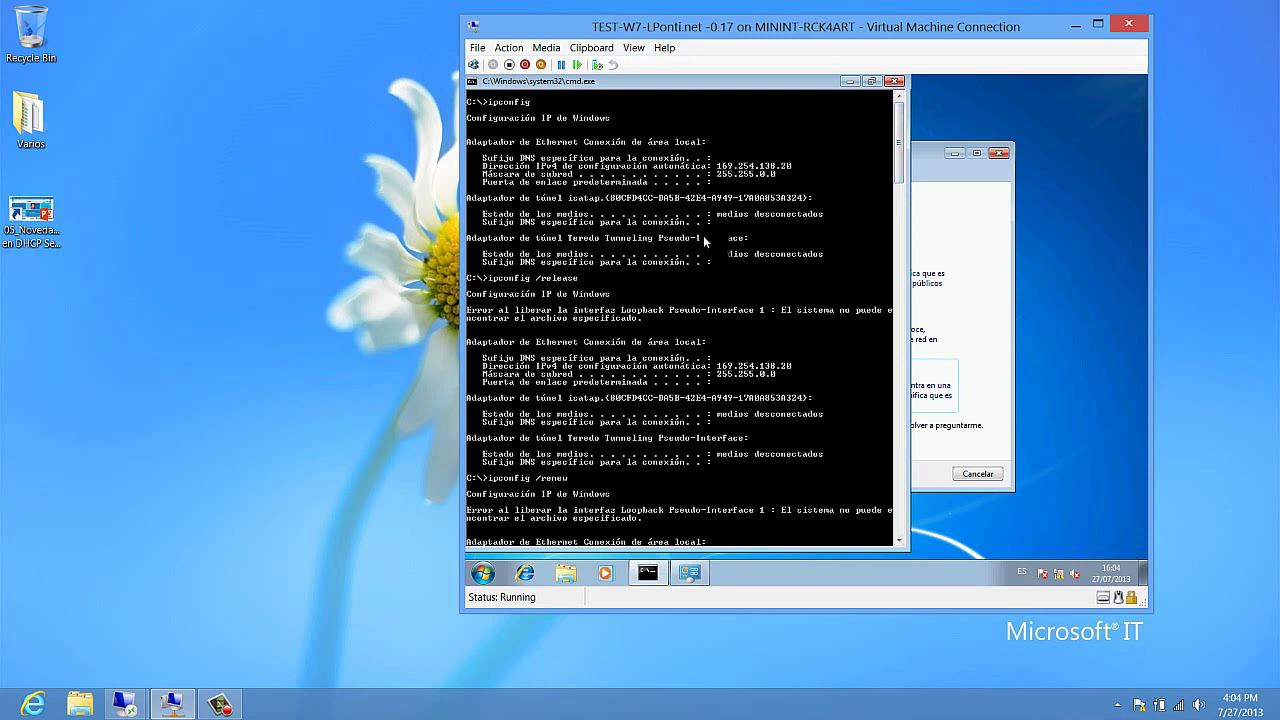
left_click(898, 486)
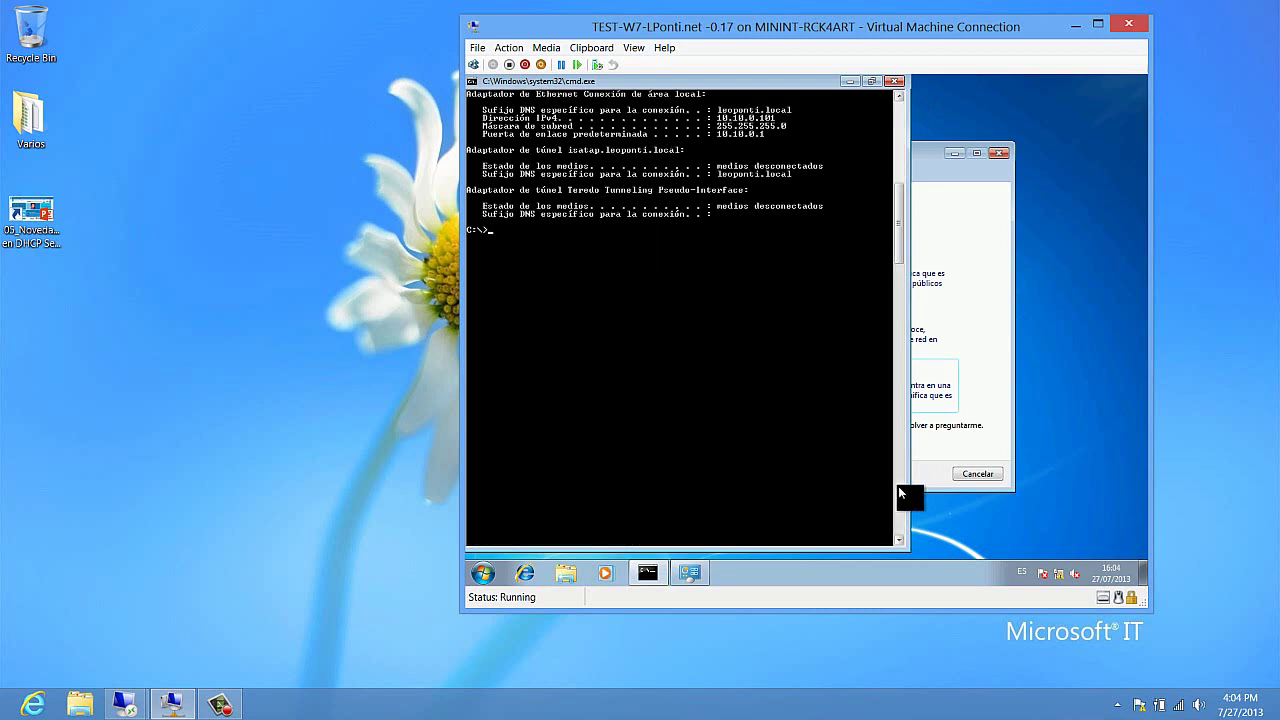
left_click(901, 96)
left_click(901, 96)
left_click(901, 96)
left_click(901, 96)
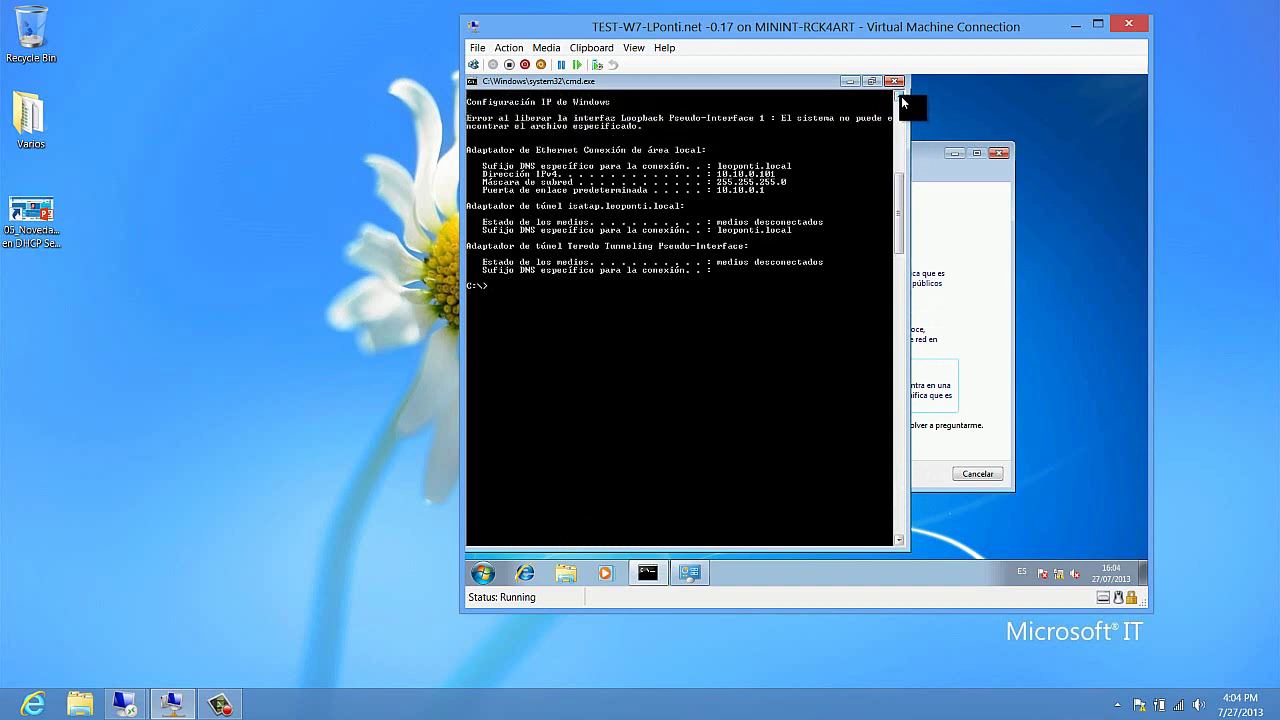
left_click(901, 96)
left_click(901, 96)
left_click(901, 96)
left_click(901, 96)
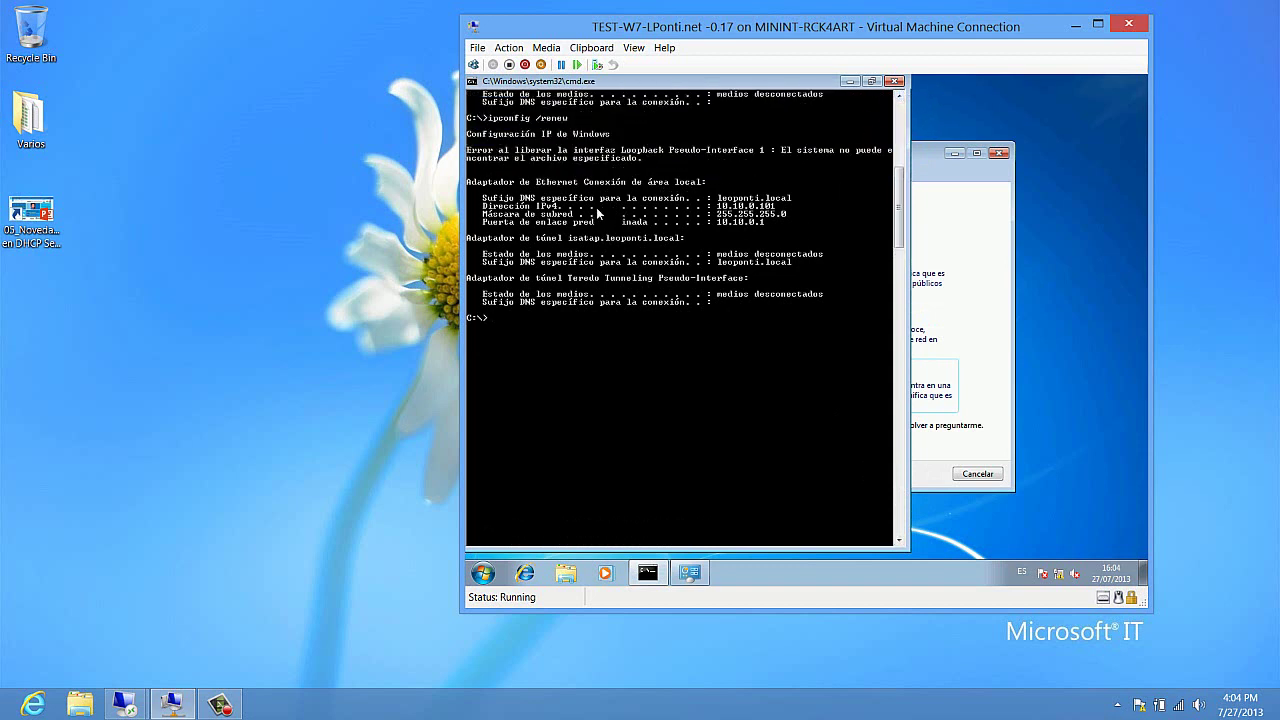
right_click(727, 206)
left_click(735, 214)
left_click(719, 206)
left_click_drag(730, 206, 778, 208)
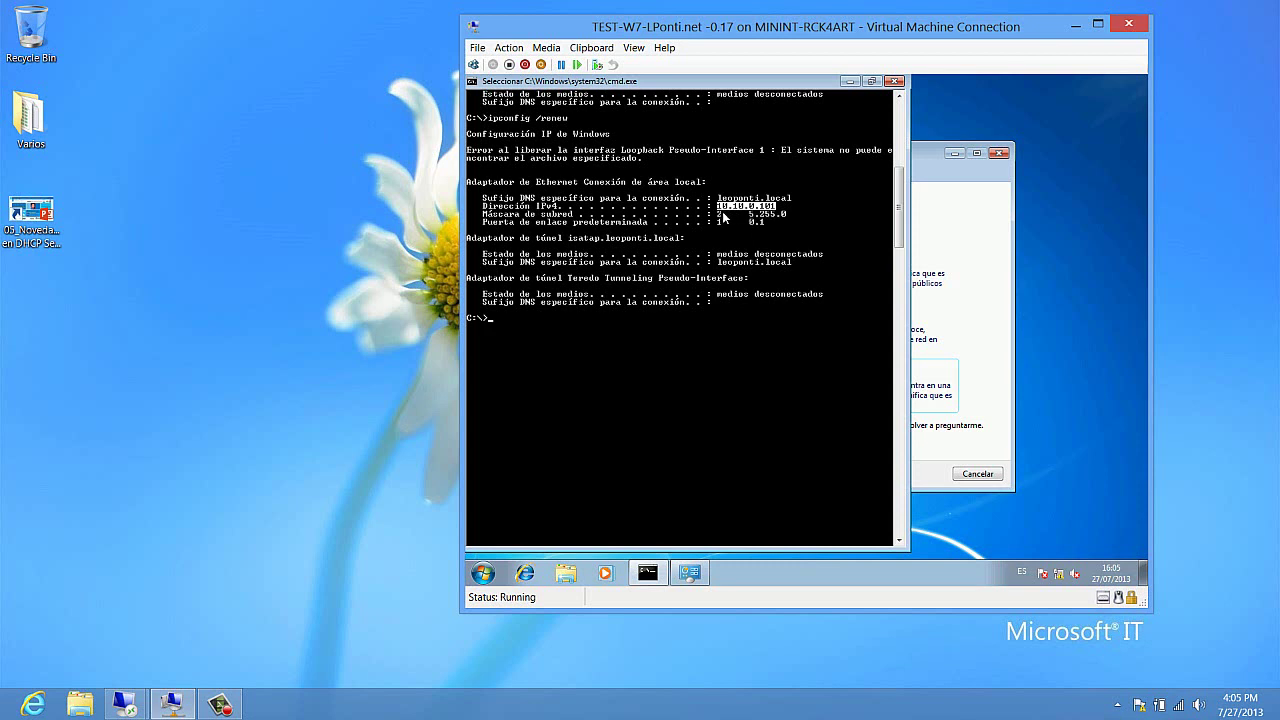
left_click_drag(721, 212, 778, 216)
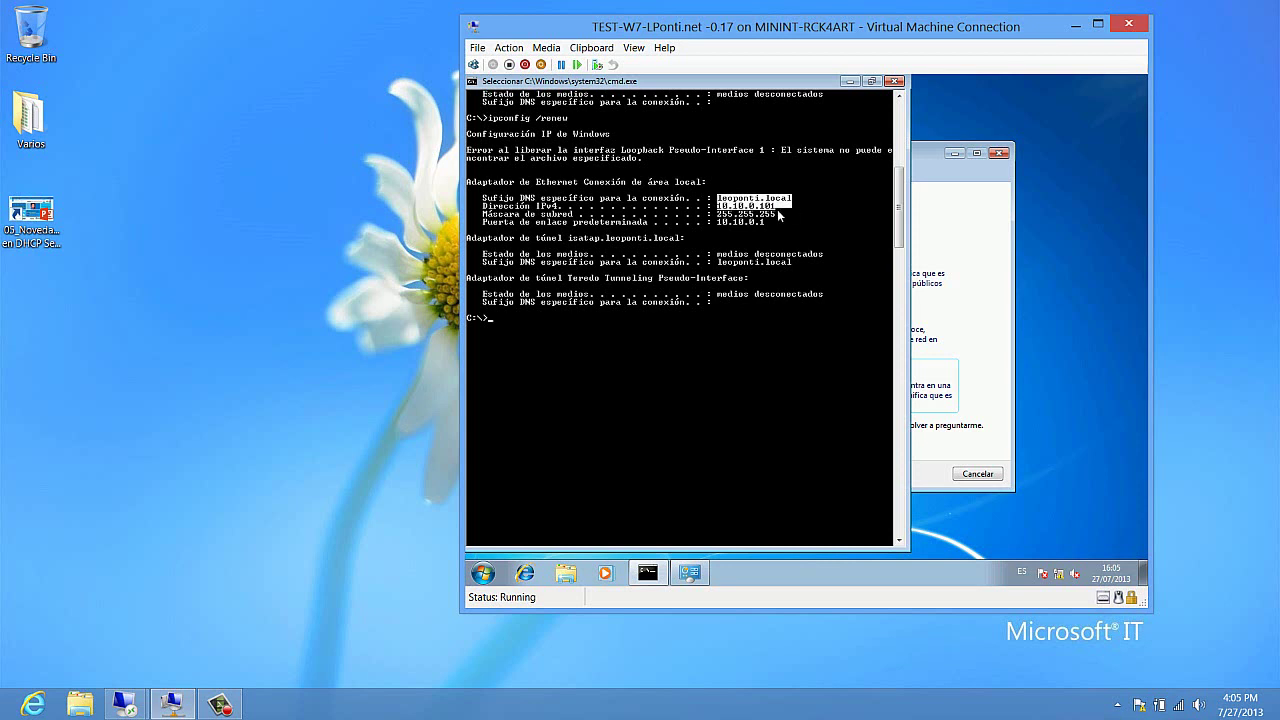
left_click(720, 220)
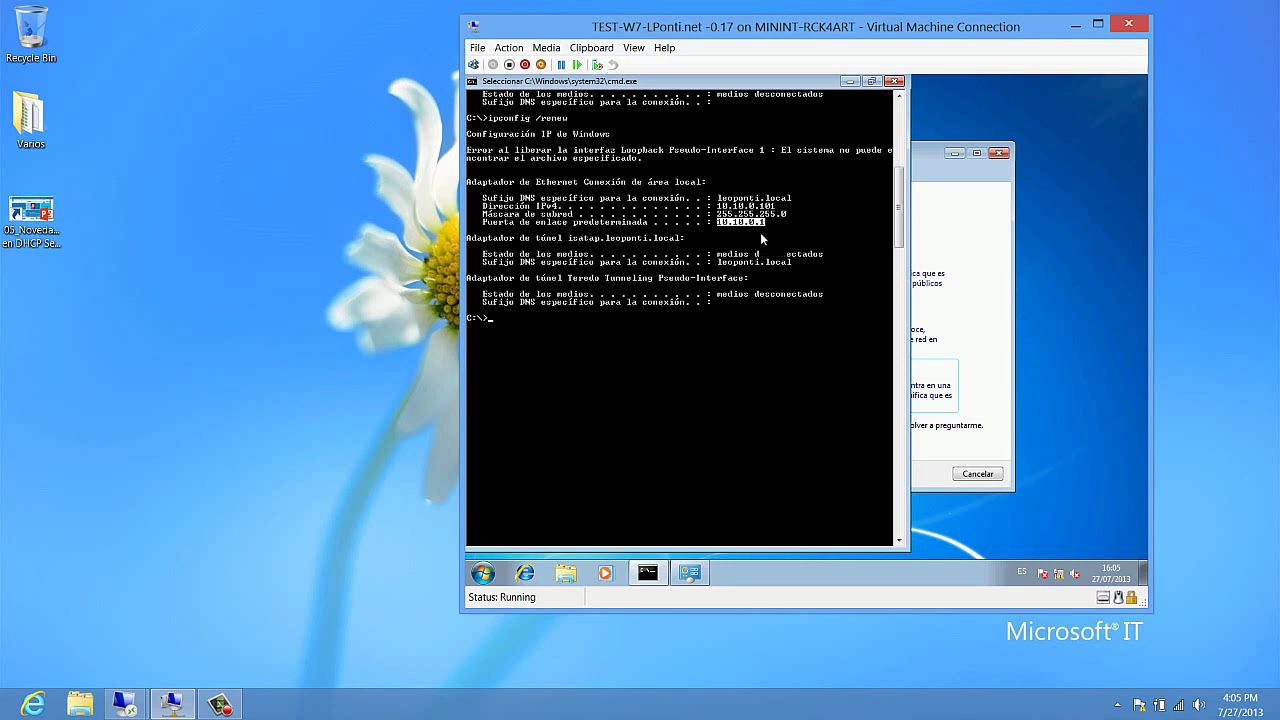
left_click(718, 261)
Step: Ping leoponti.local from the client and get 4 of 4 replies from 10.10.0.21
key("Return")
type("ping")
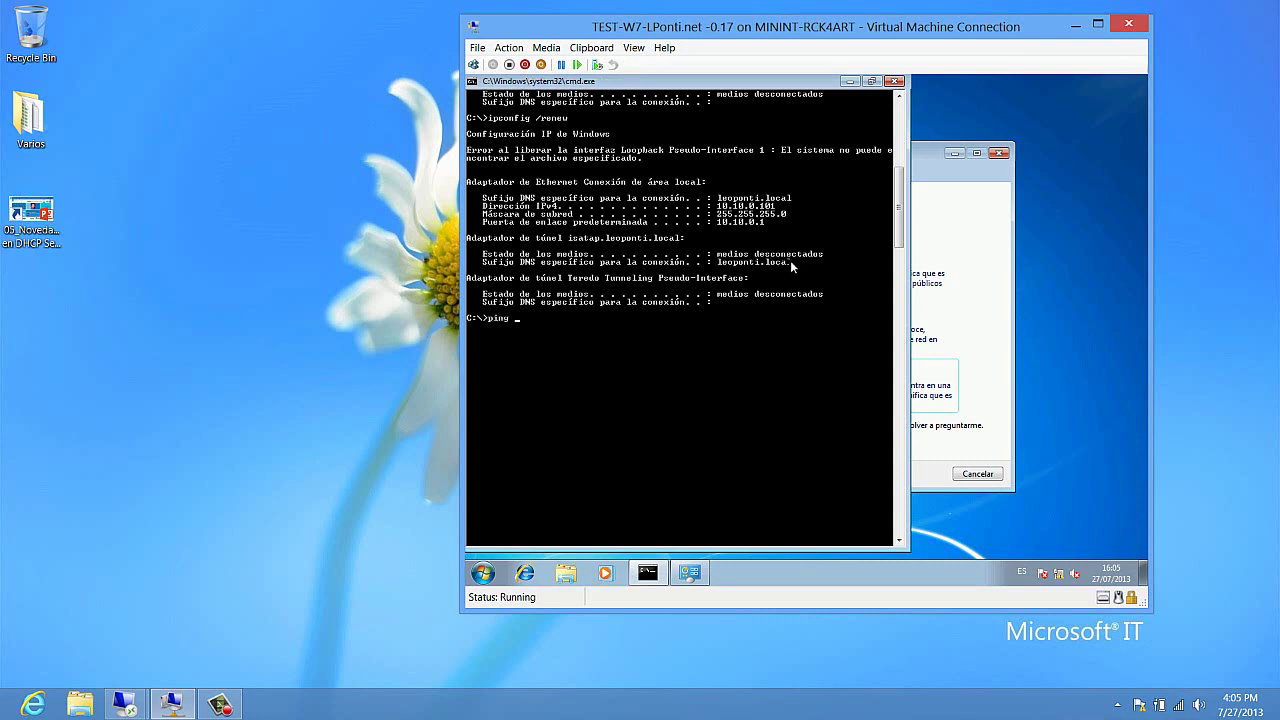
type(" leoponti.local")
key("Return")
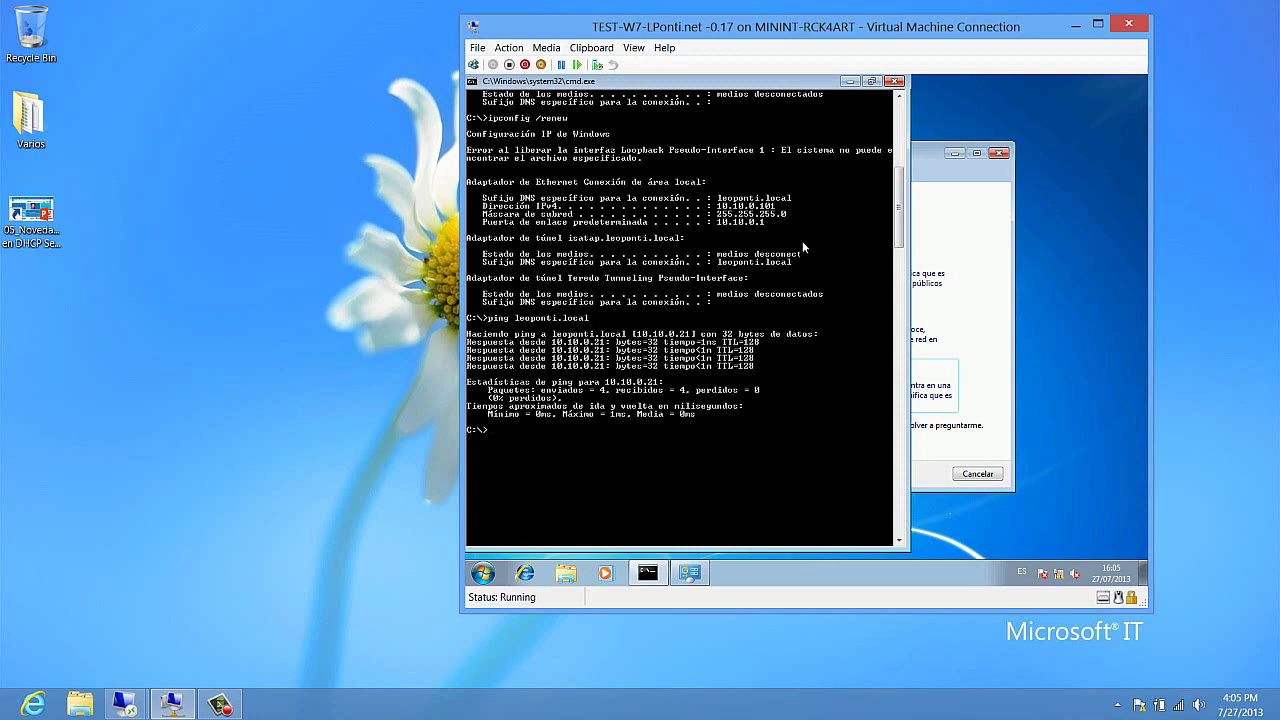
Step: Set the client's network location to Red de trabajo (Work) and return to the command prompt
left_click(850, 81)
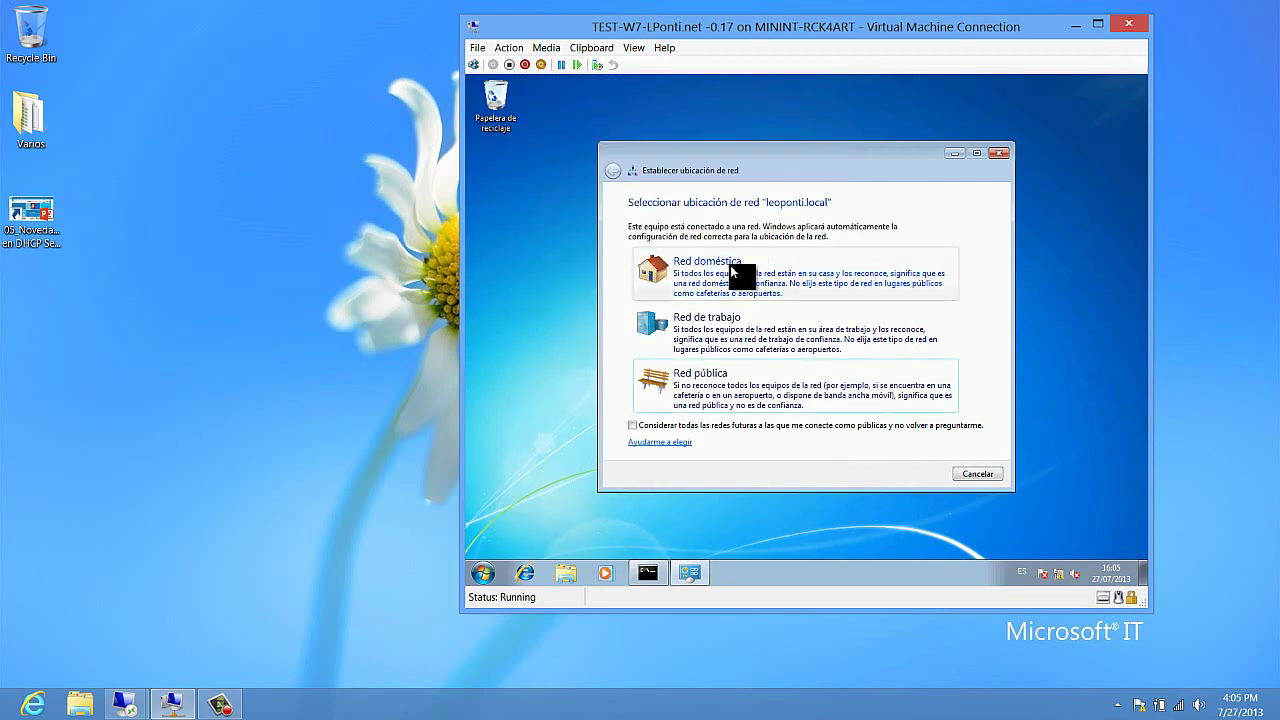
left_click(724, 325)
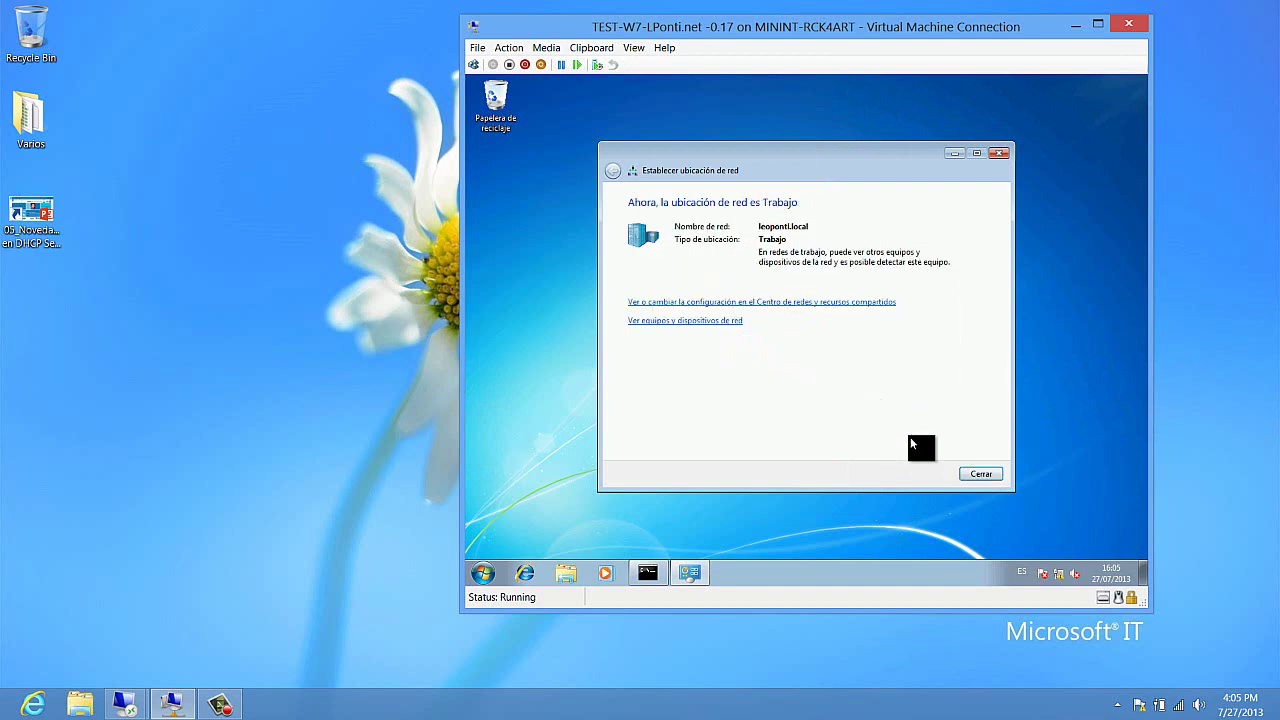
left_click(977, 475)
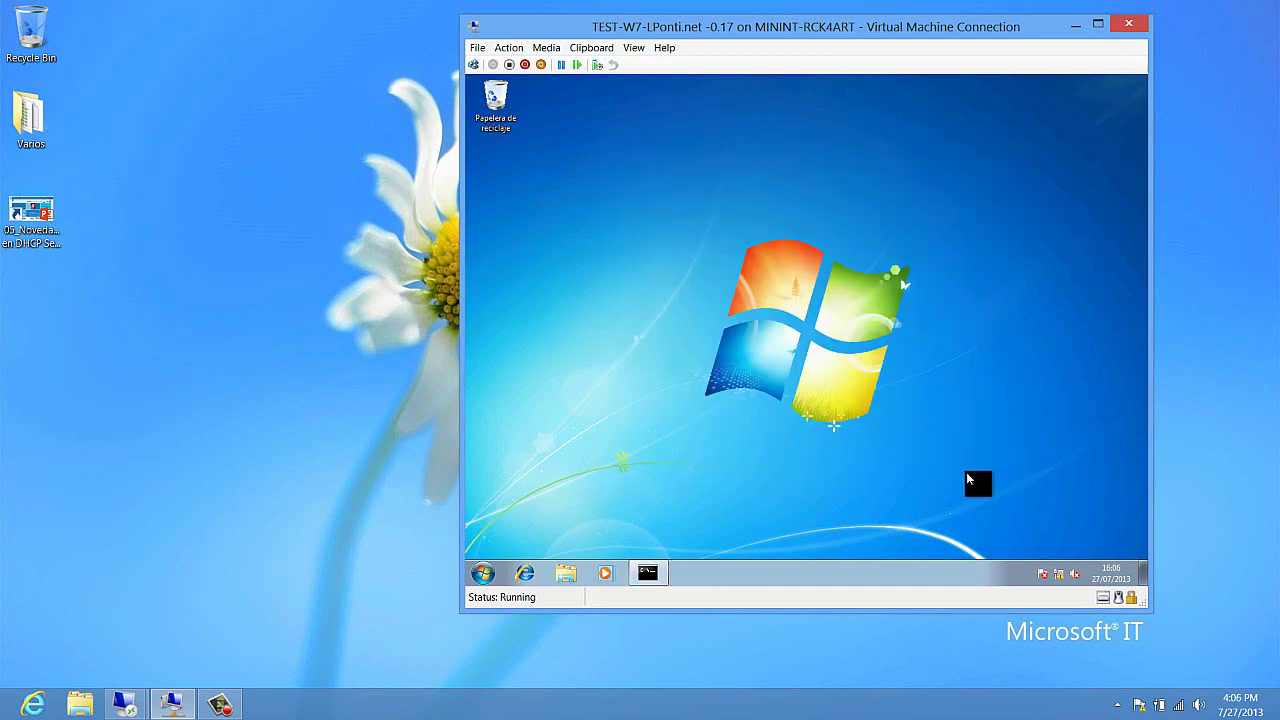
left_click(652, 568)
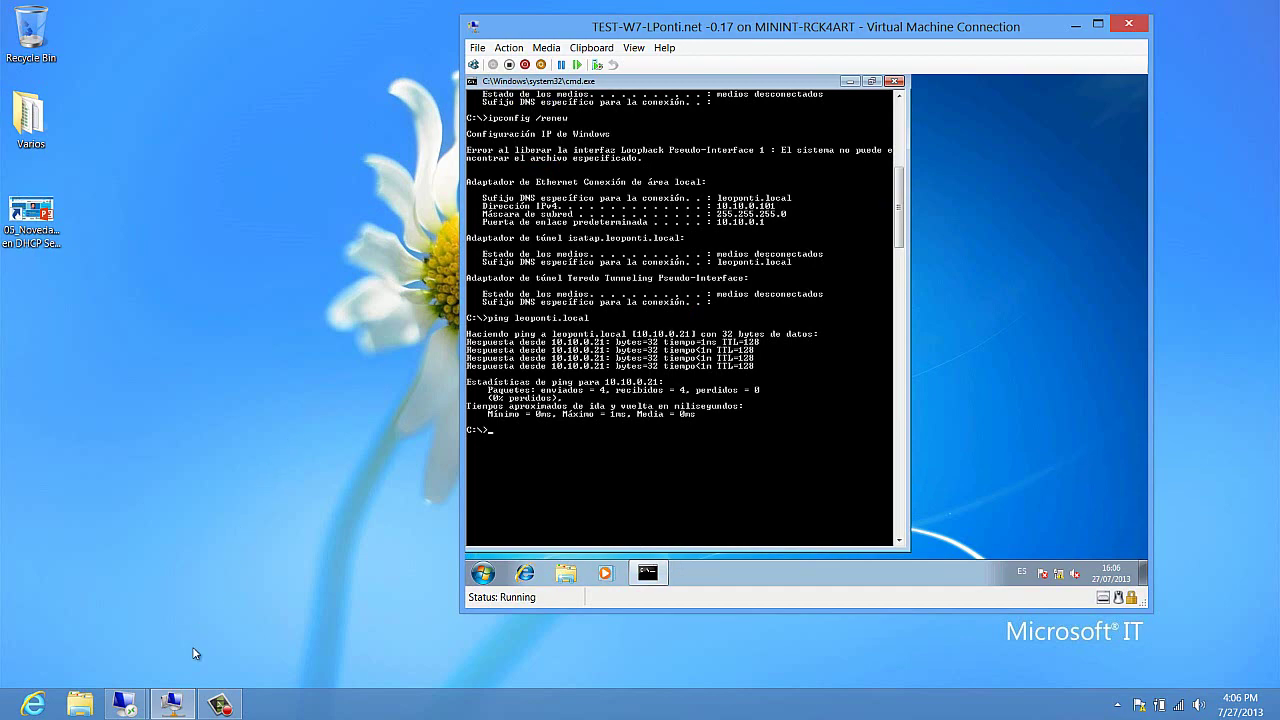
Step: Show TEST-W7's 10.10.0.101 lease with the Unique ID column widened to 00155d01240a
mouse_move(128, 706)
left_click(92, 605)
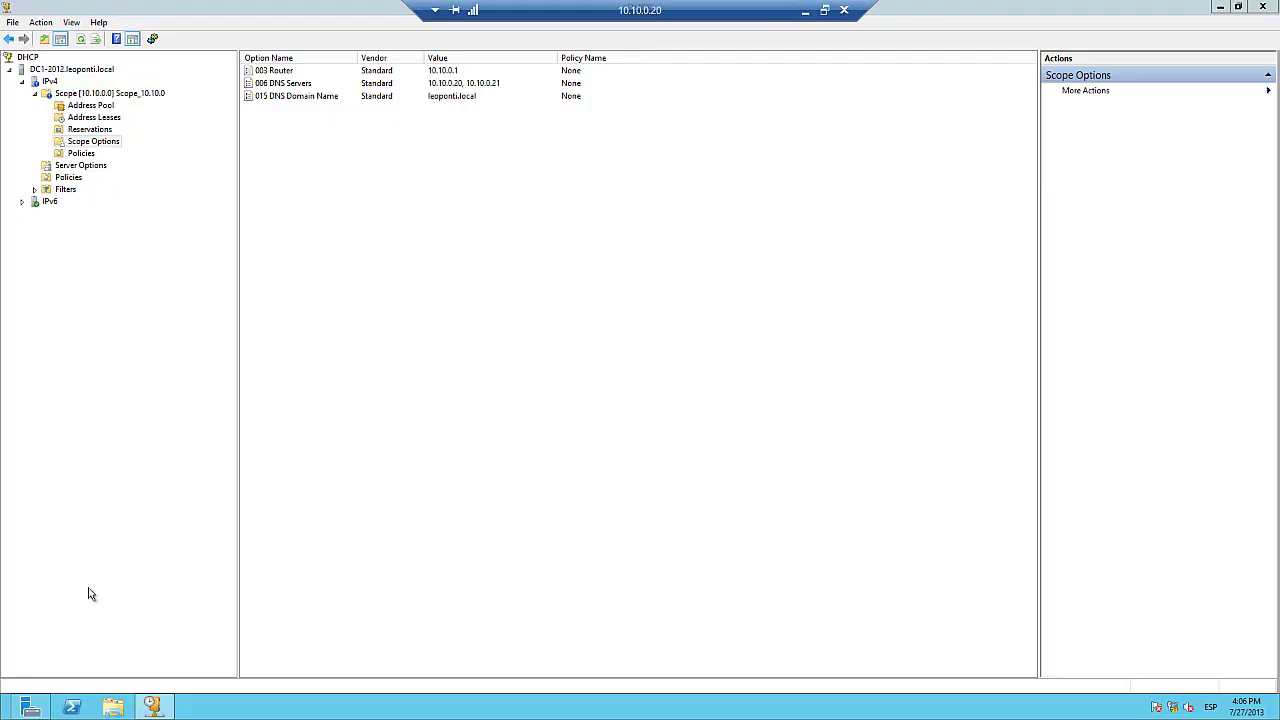
left_click(100, 118)
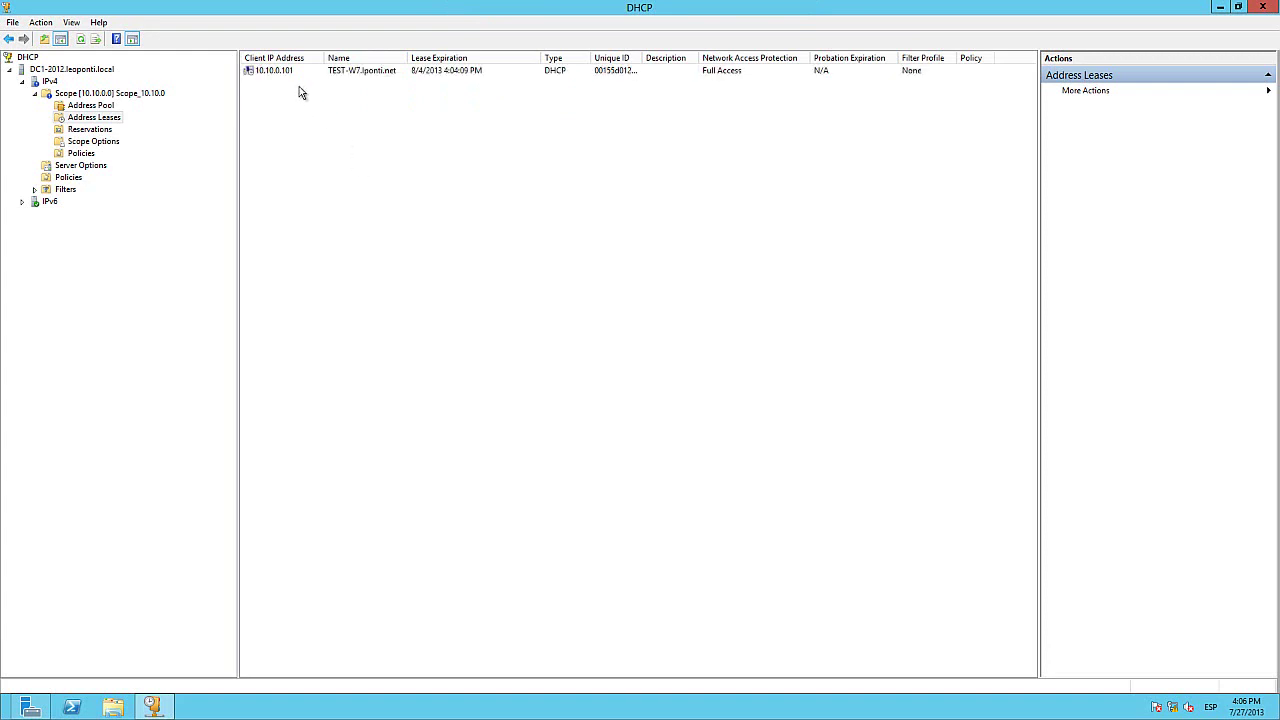
left_click(279, 72)
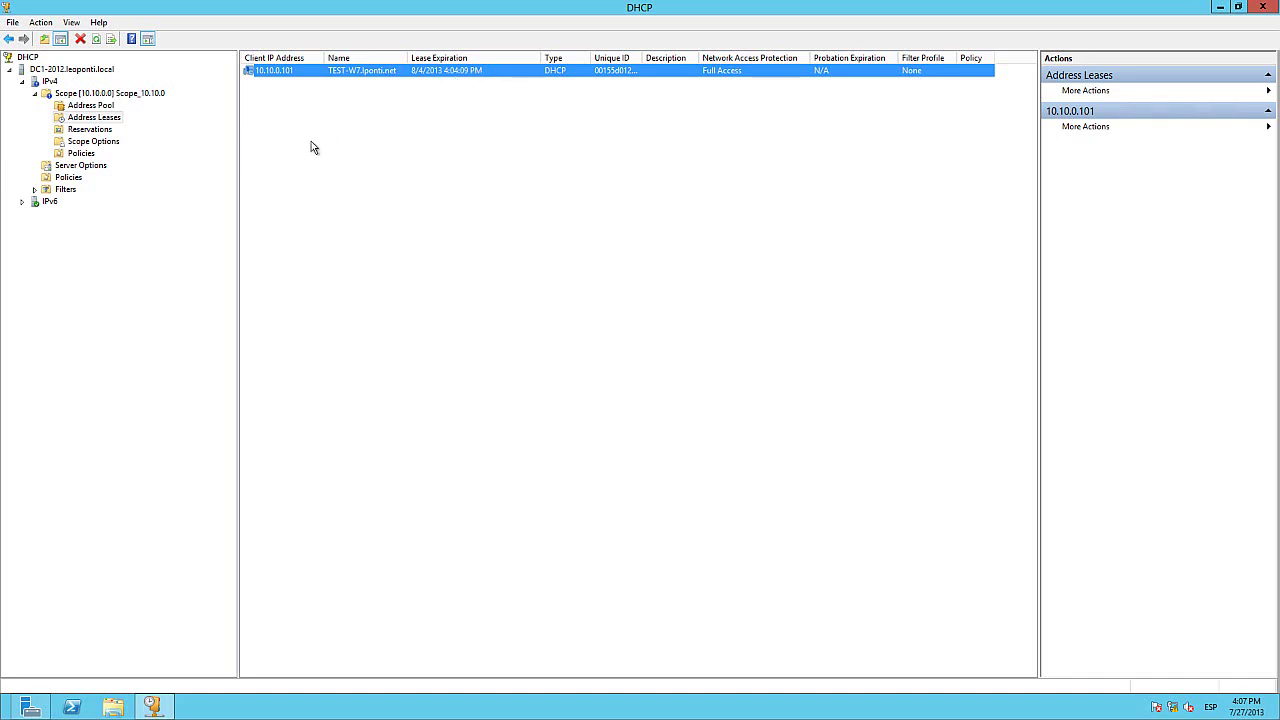
right_click(279, 74)
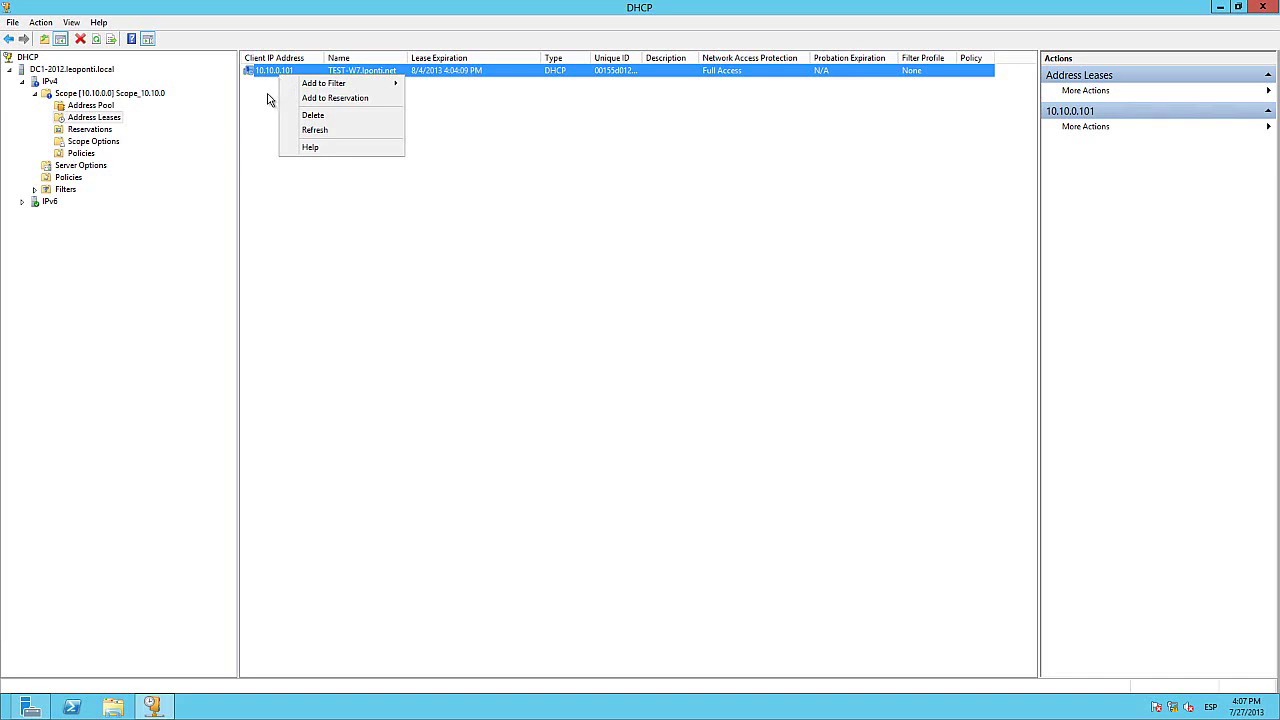
left_click(266, 104)
left_click(264, 111)
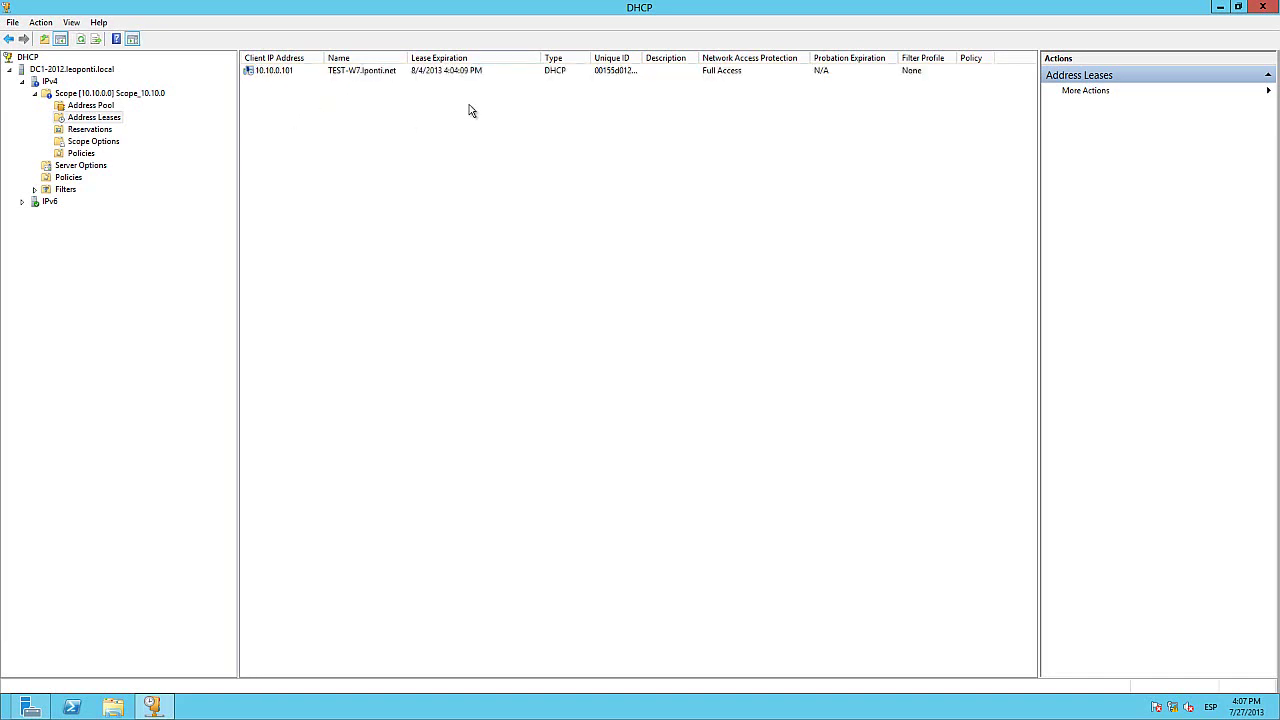
double_click(641, 57)
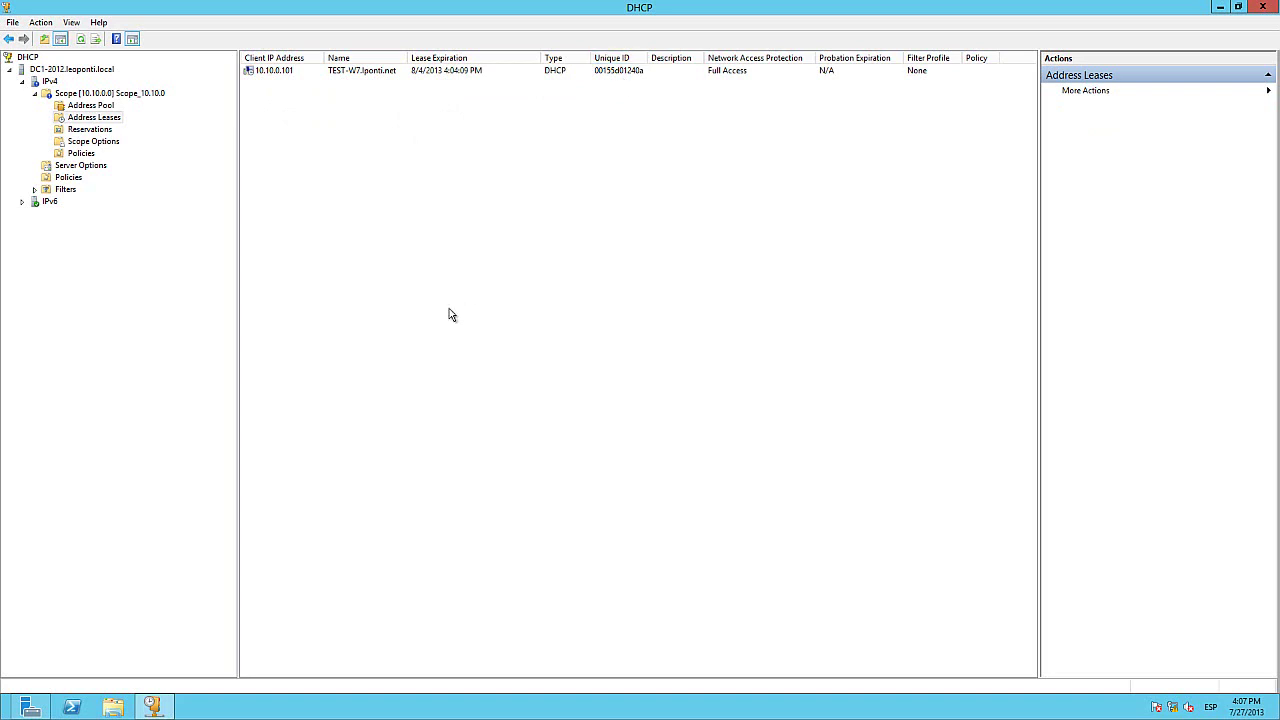
left_click(606, 70)
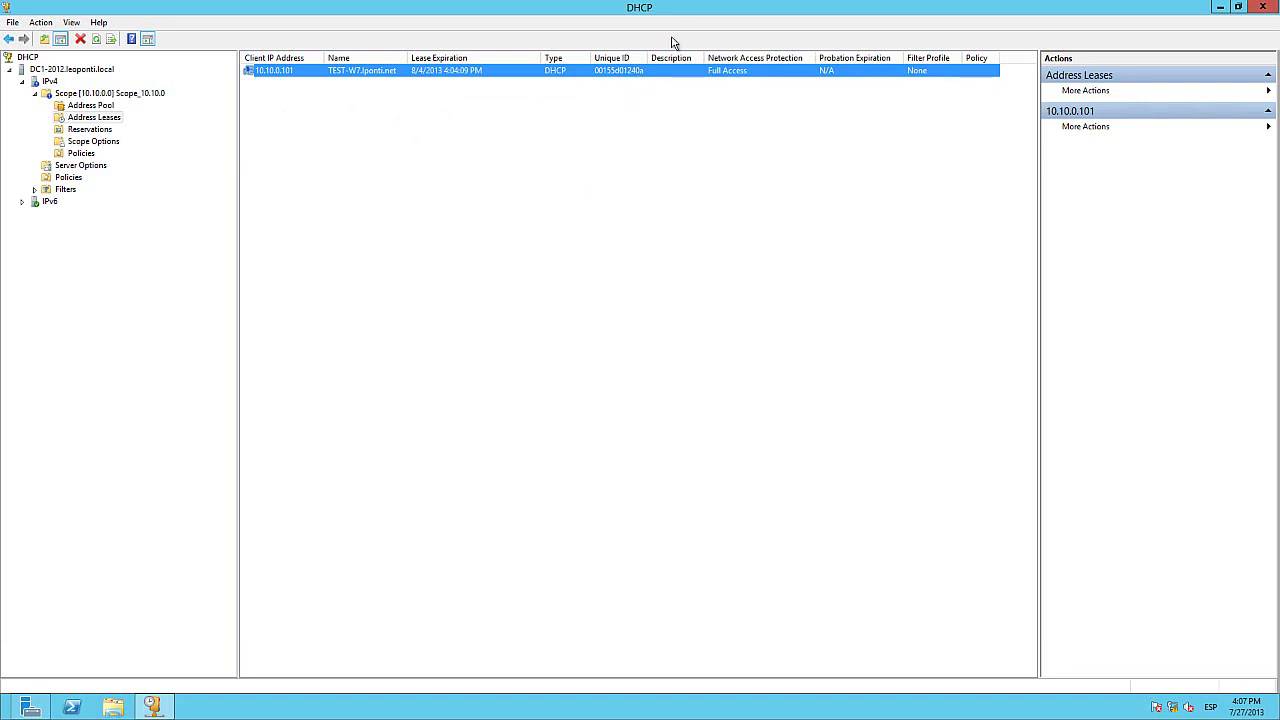
left_click(806, 9)
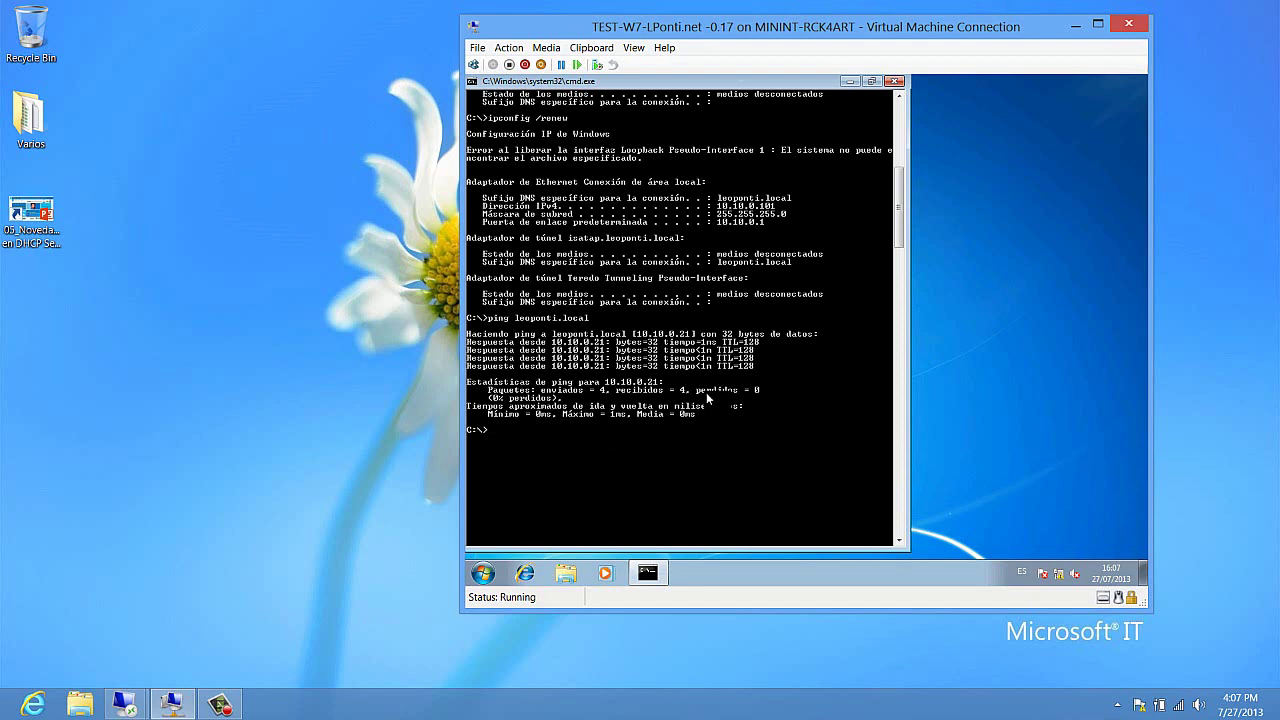
Step: Run ipconfig /all and mark the client's physical address 00-15-5D-01-24-0A
type("config /all")
key("Return")
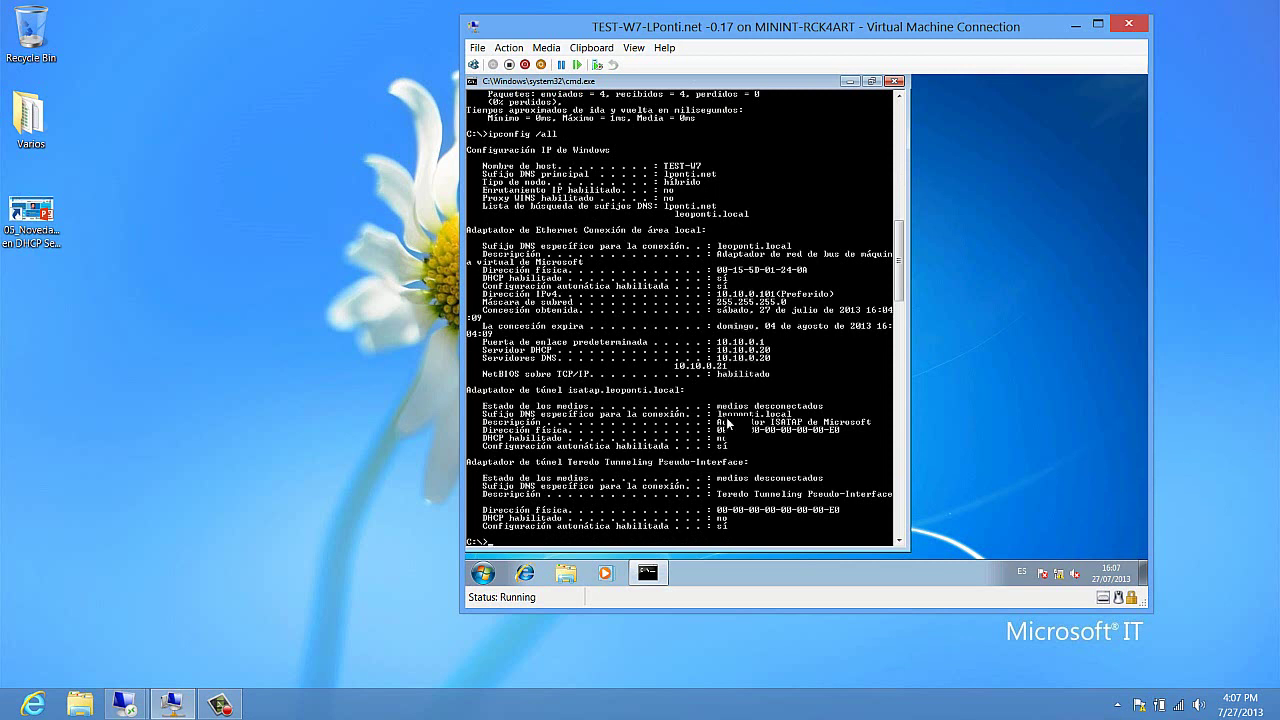
right_click(729, 279)
left_click(750, 285)
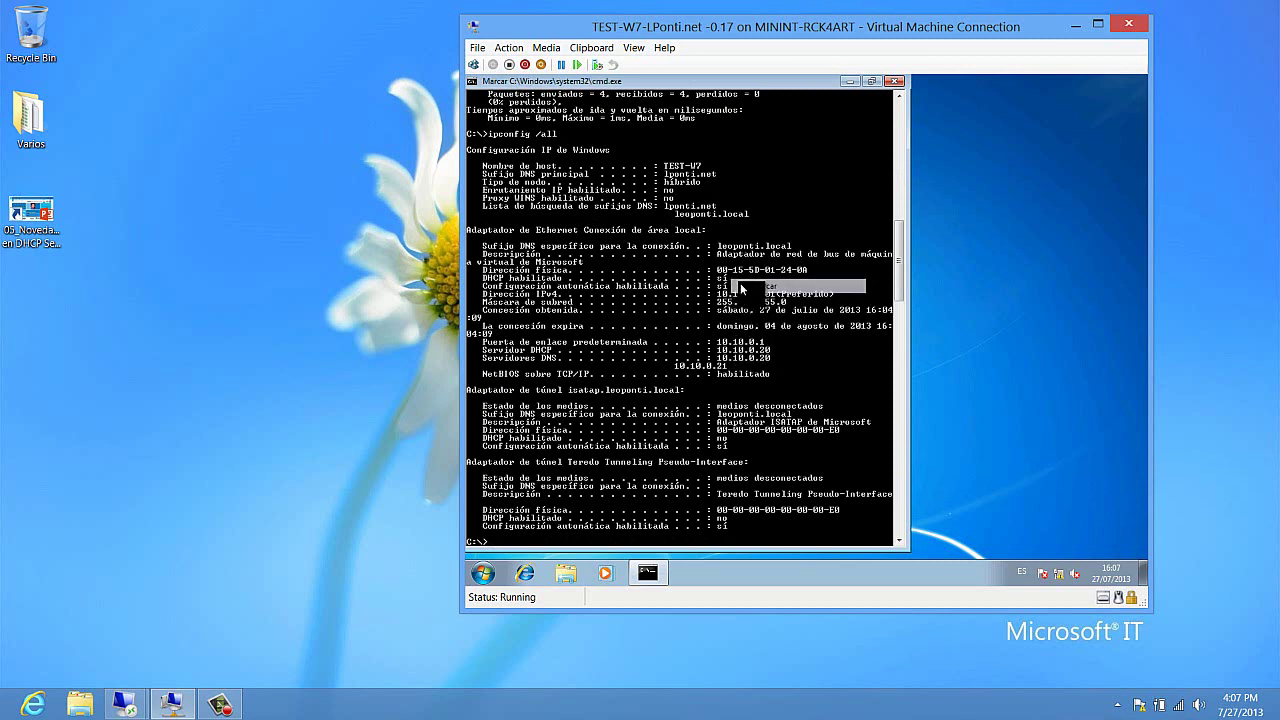
left_click_drag(717, 270, 804, 268)
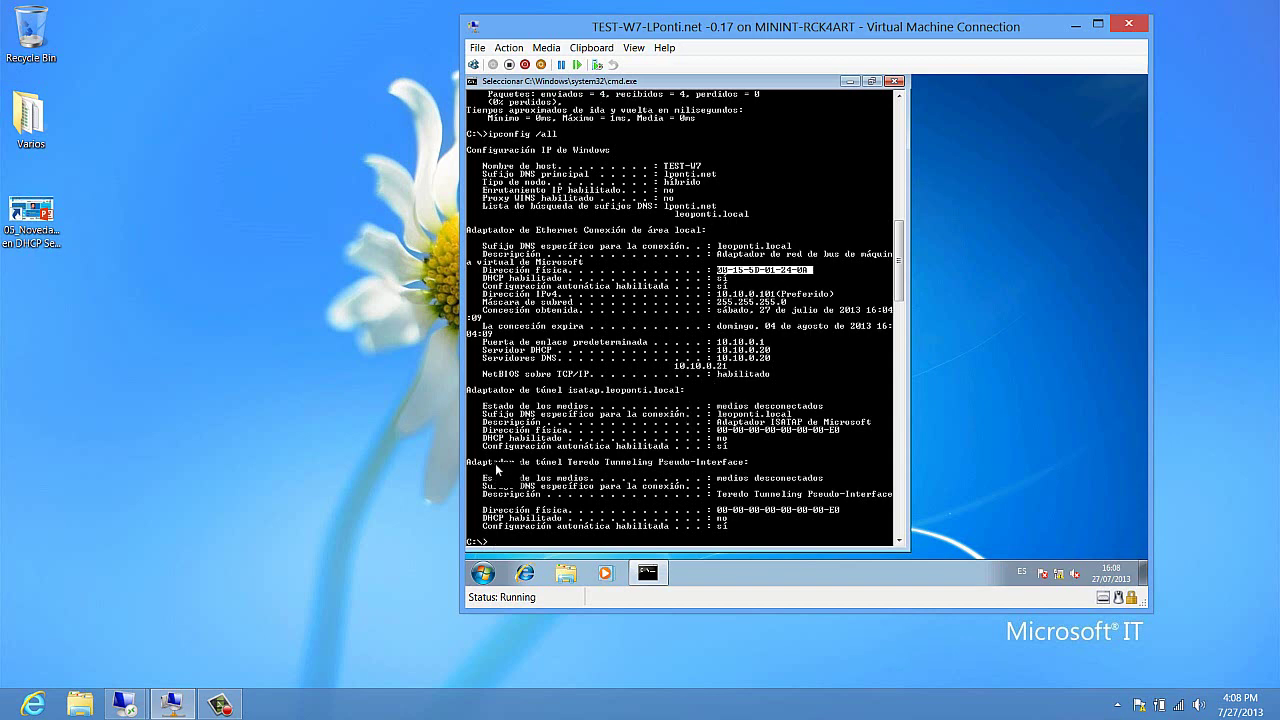
Step: Switch to the 10.10.0.20 server session and open PowerShell there
left_click(128, 704)
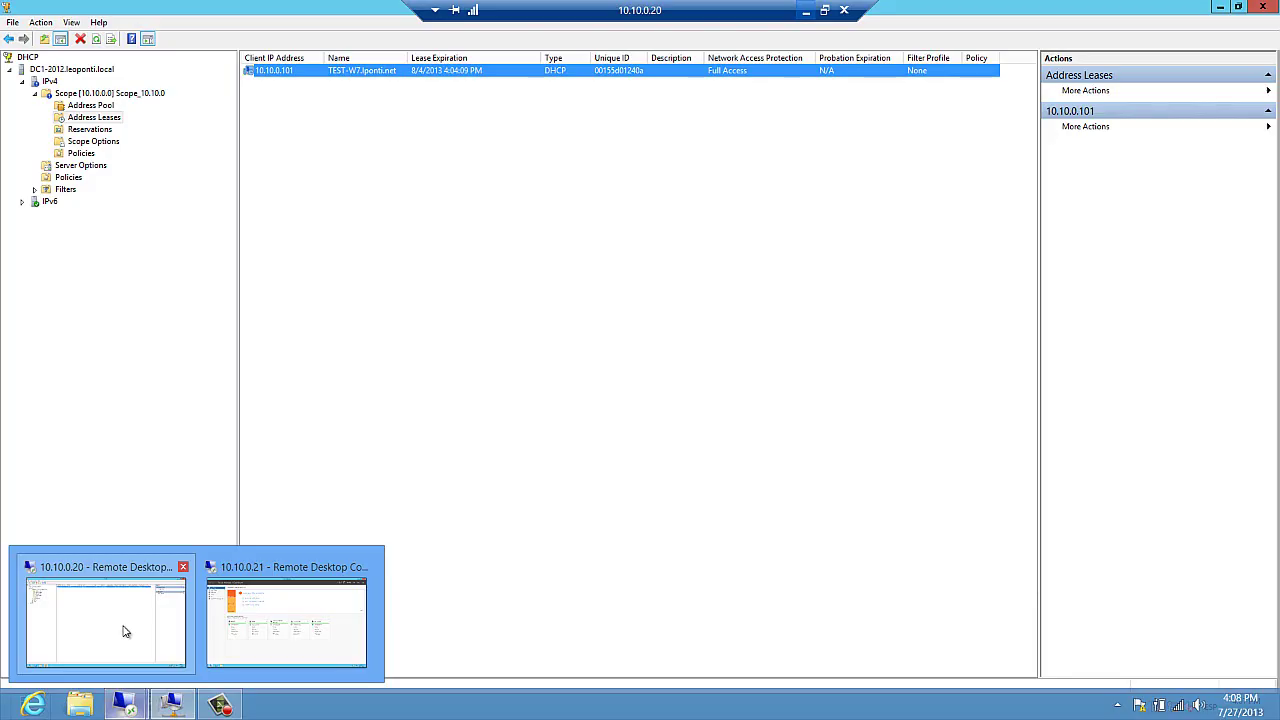
left_click(122, 624)
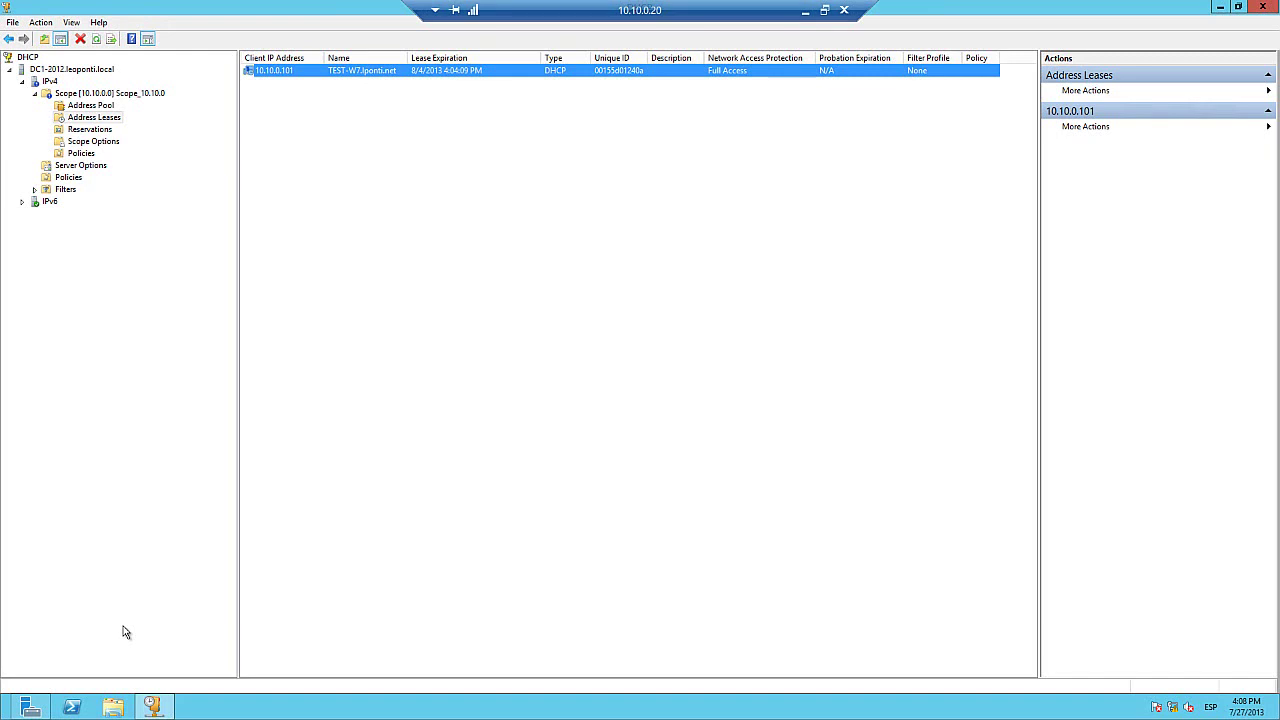
left_click(72, 706)
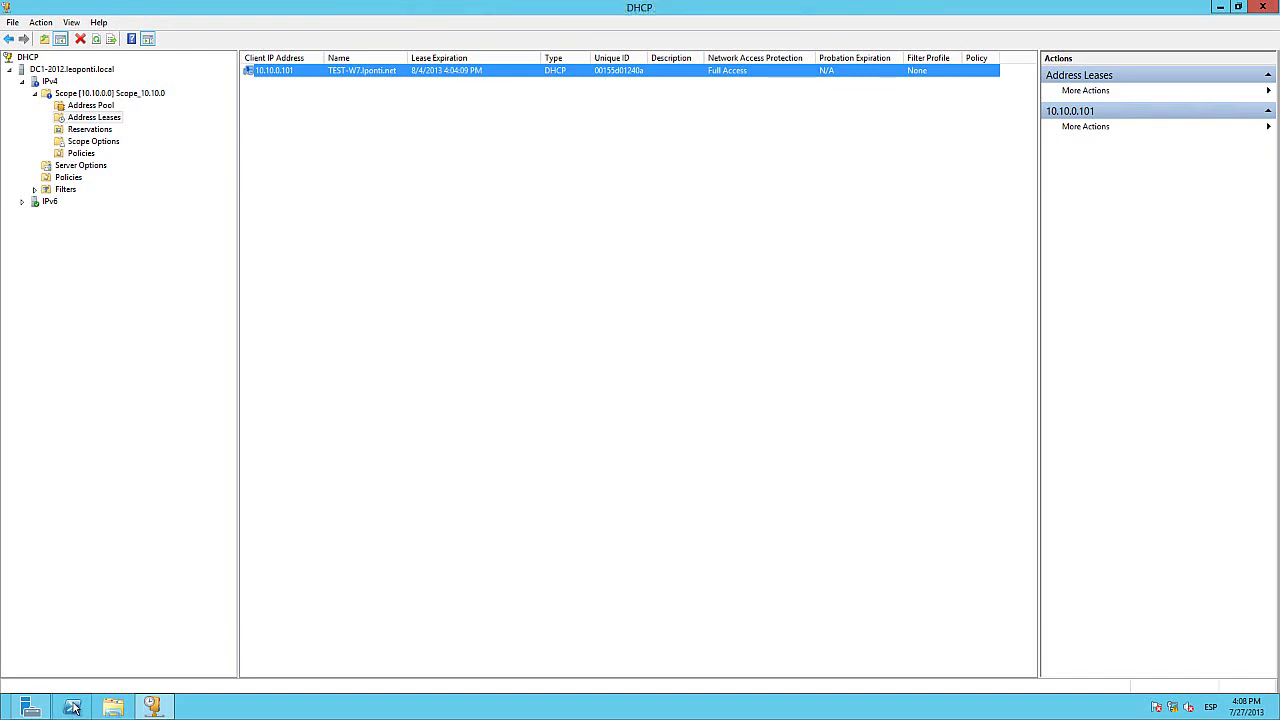
Step: Launch Notepad from PowerShell, note the MAC 00155d01240a, and bring the DHCP console forward
type("notepad")
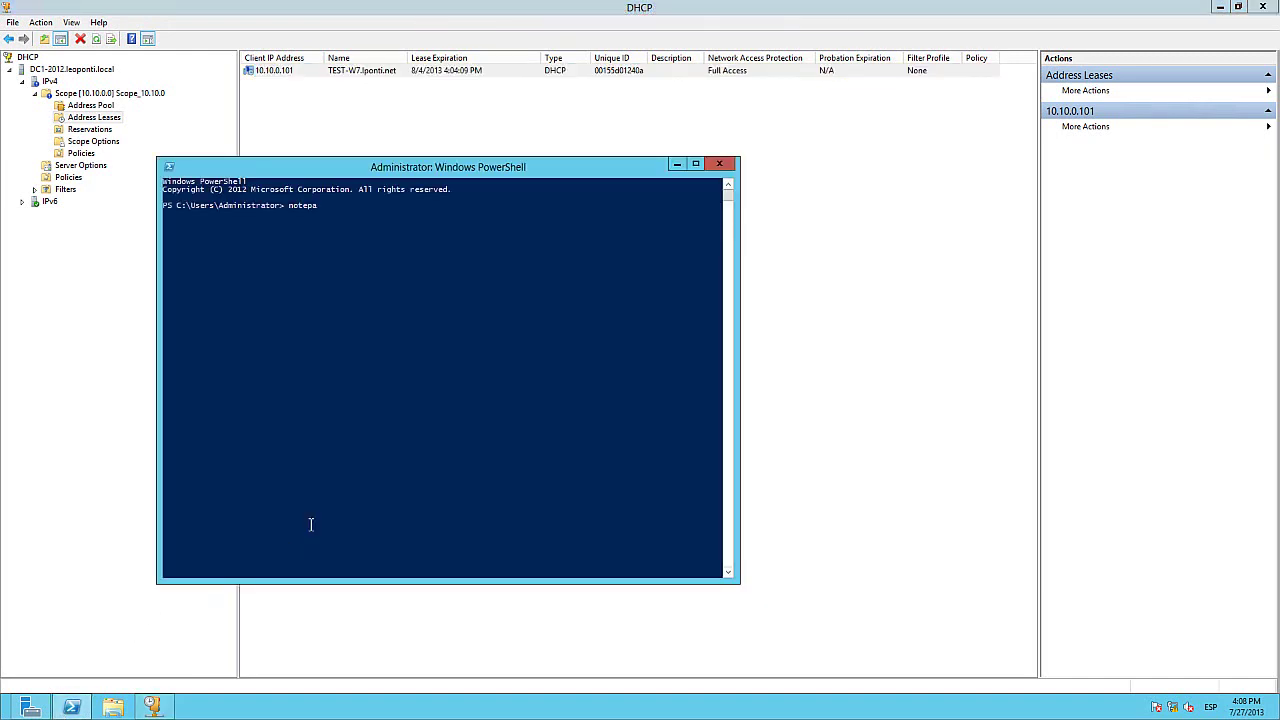
key("Return")
left_click(719, 165)
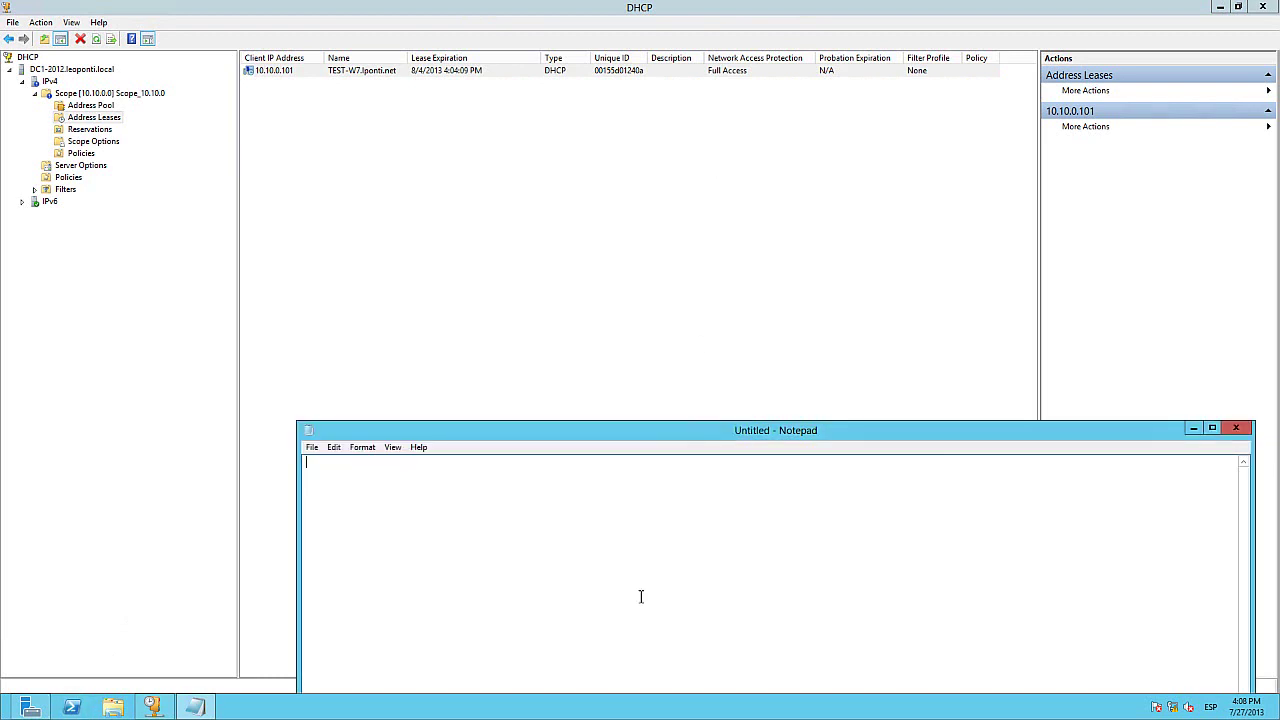
type("00155d01240a")
key("Right")
left_click(498, 123)
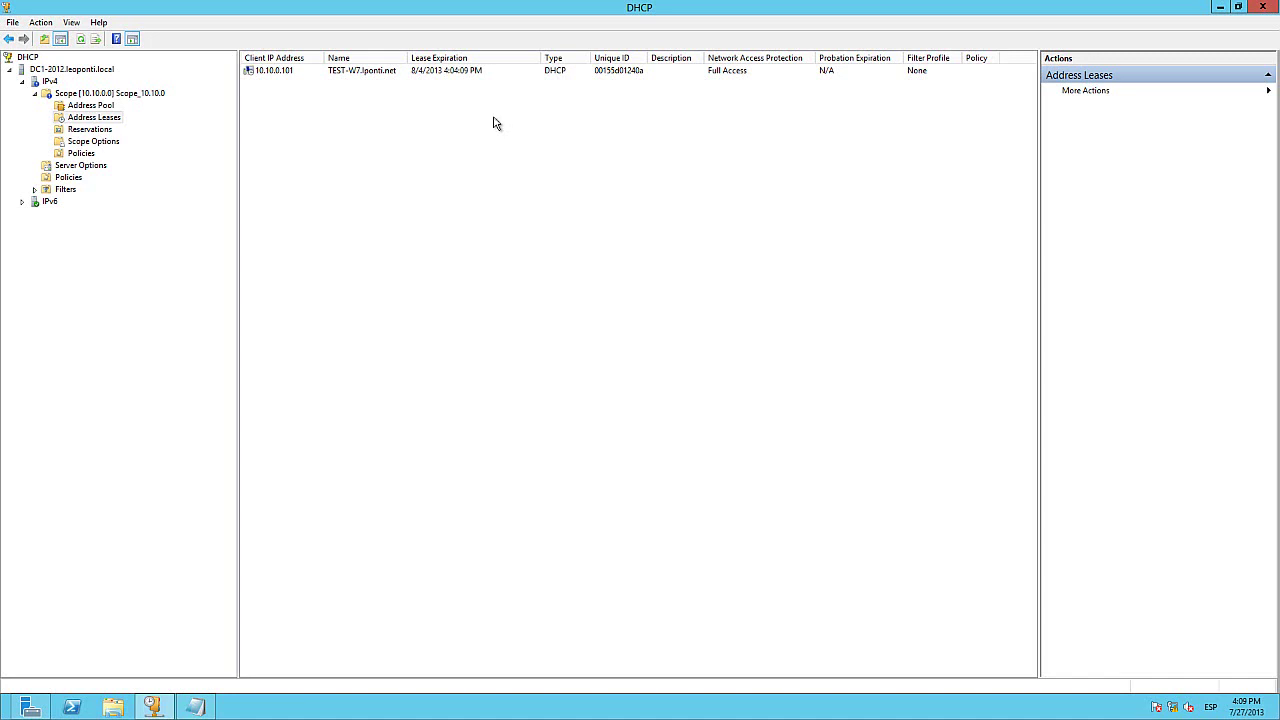
Step: Delete the existing 10.10.0.101 lease from Address Leases
right_click(440, 78)
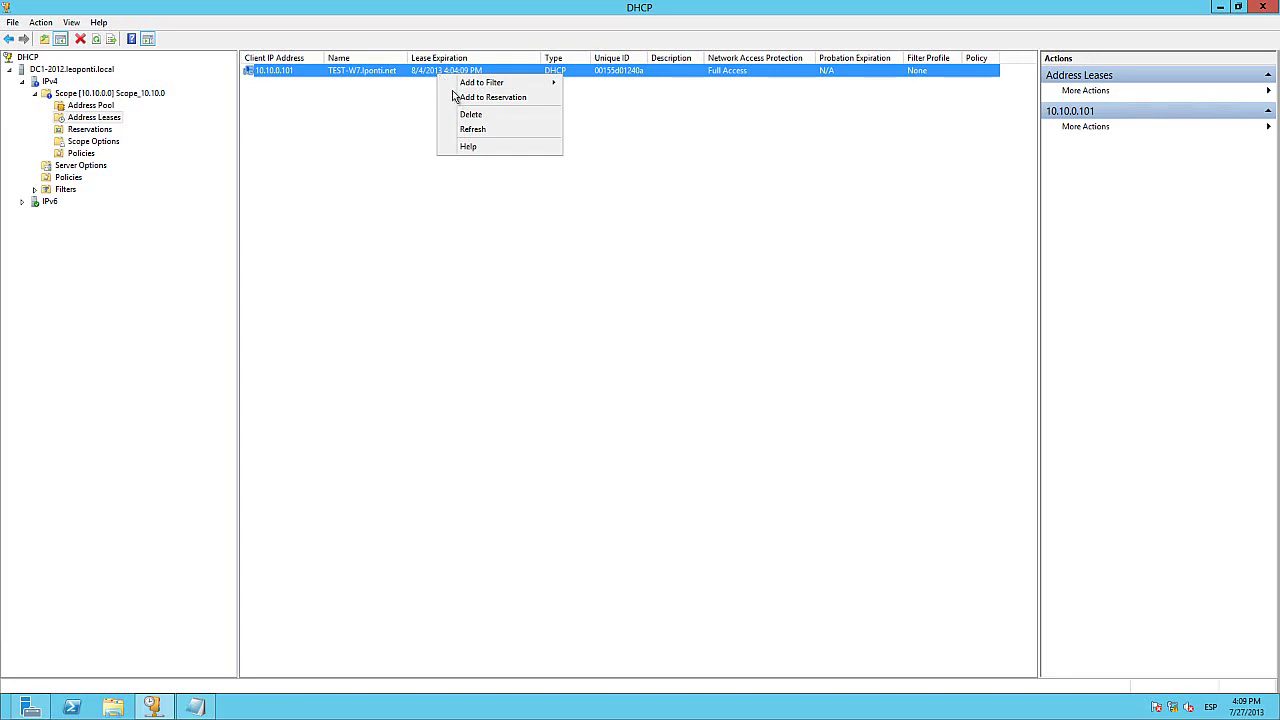
left_click(468, 114)
left_click(654, 402)
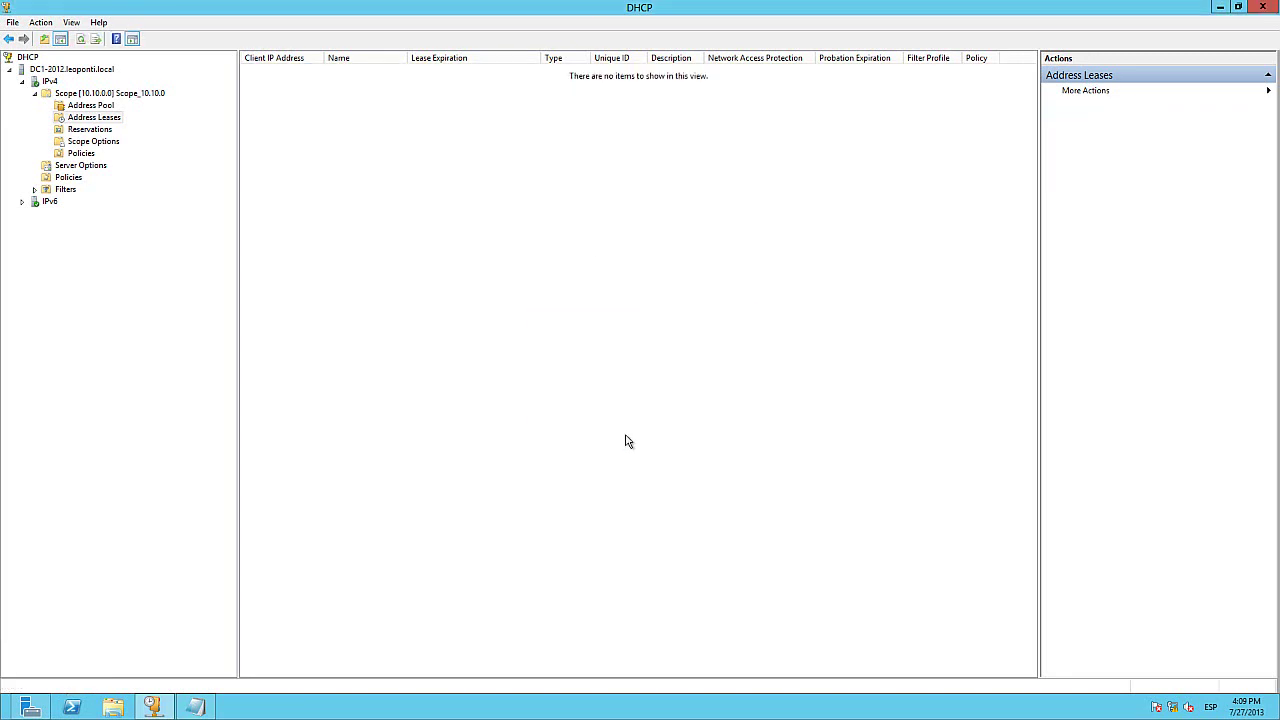
Step: Copy the client's MAC address from the Notepad notes and show the scope's Reservations
left_click(194, 707)
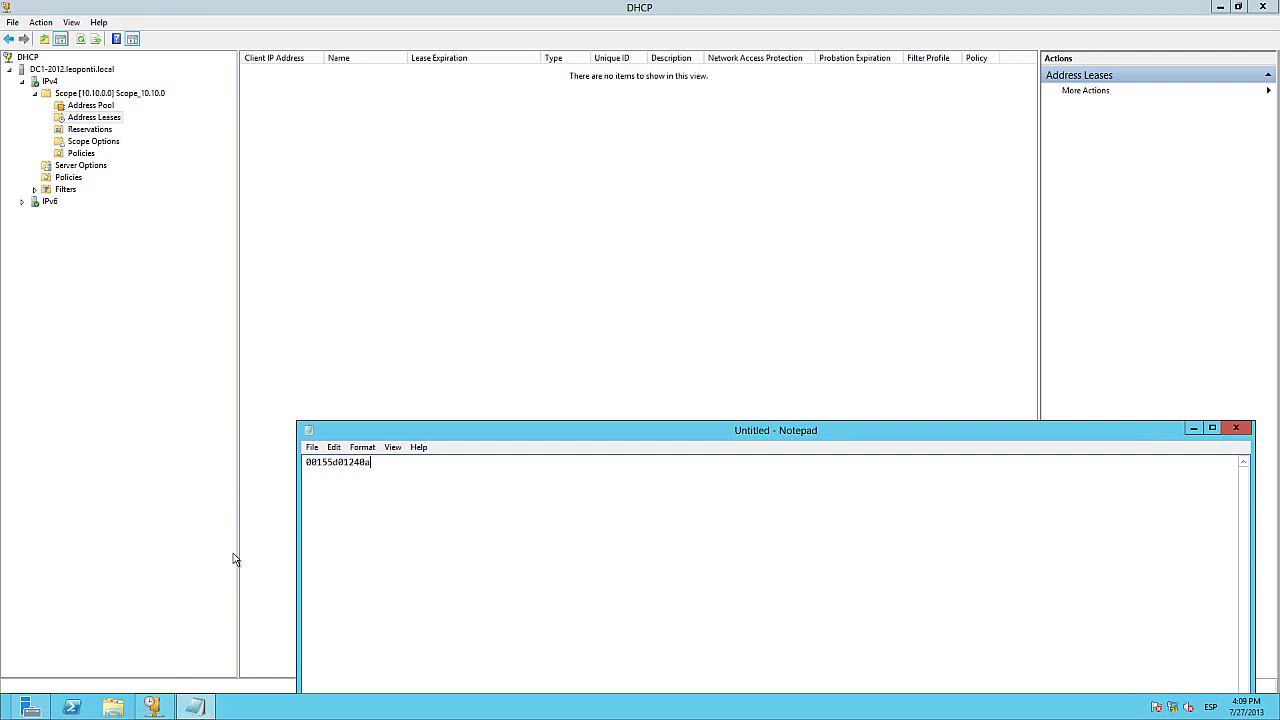
double_click(346, 465)
right_click(346, 465)
left_click(382, 502)
left_click(1193, 428)
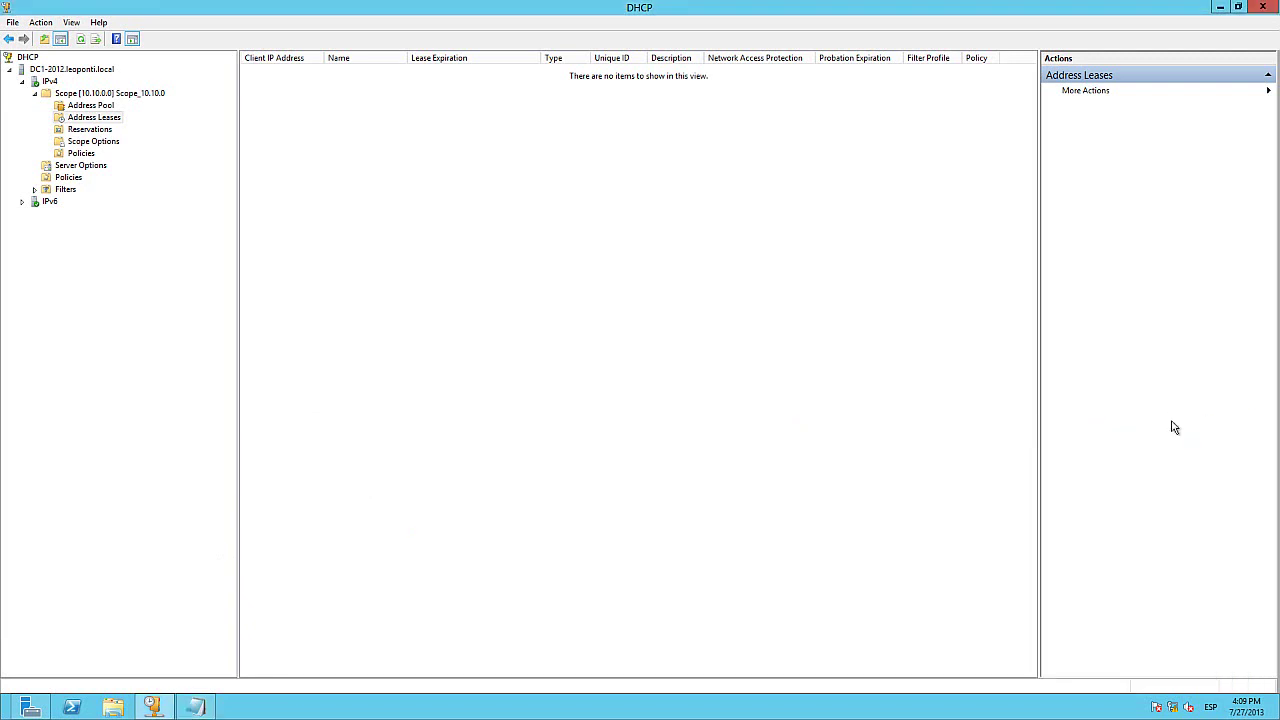
left_click(91, 131)
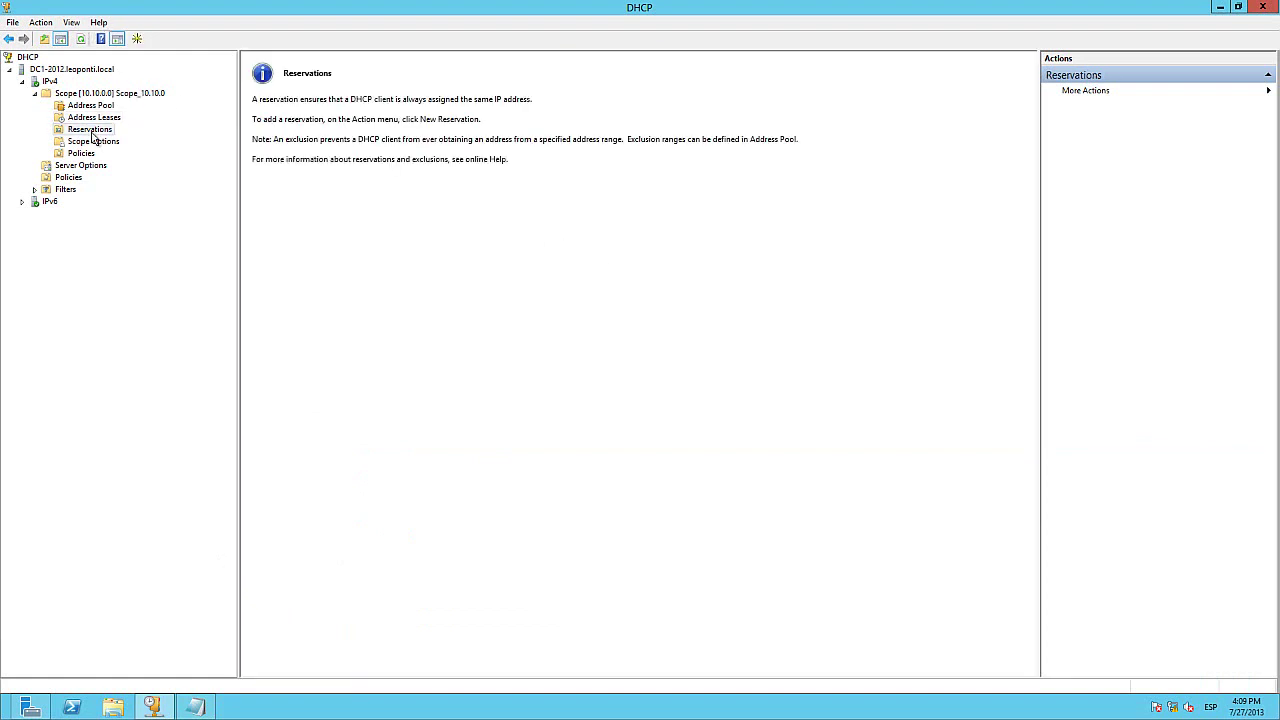
Step: Start a New Reservation with the pasted MAC 00155d01240a and IP address 10.10.0.50
right_click(93, 136)
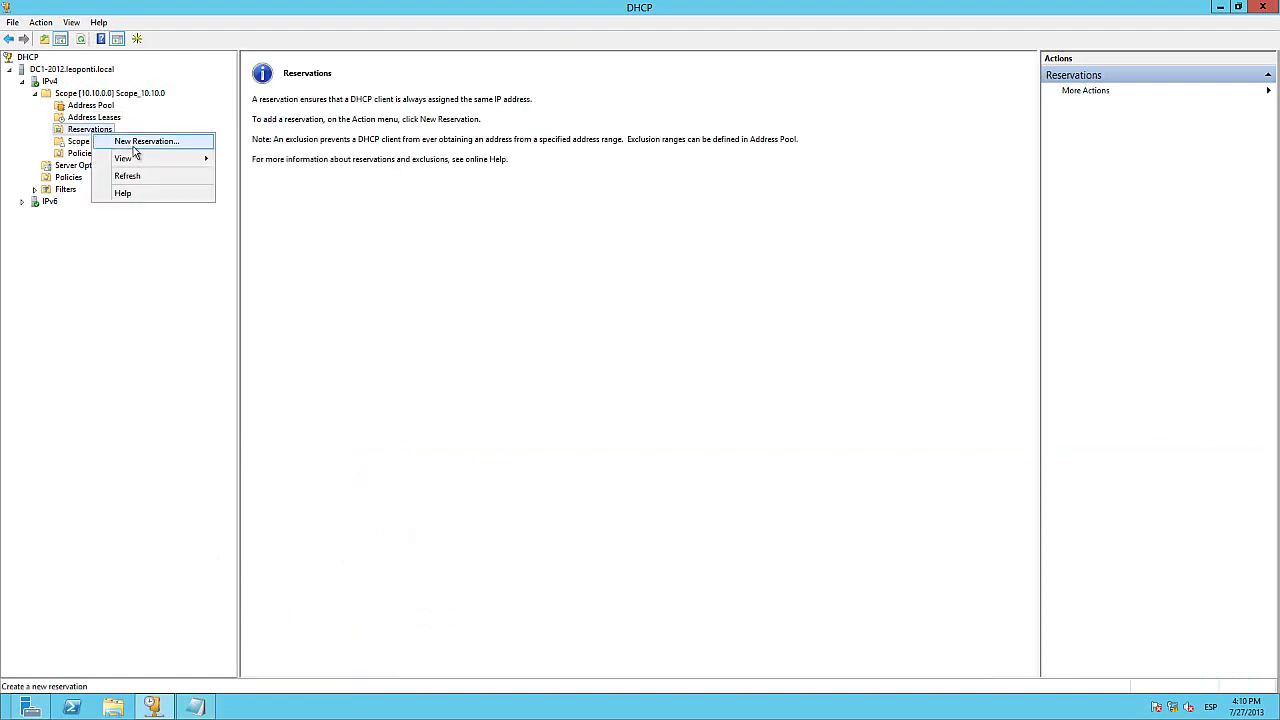
left_click(134, 145)
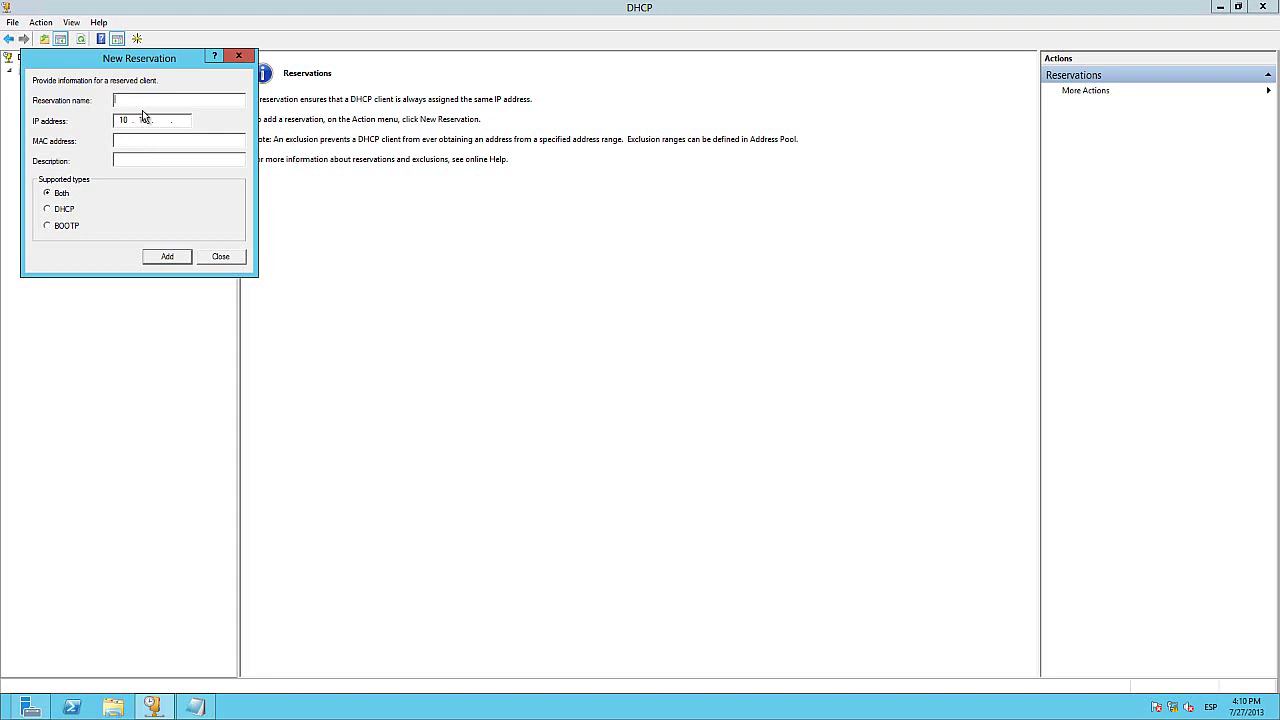
left_click_drag(150, 70, 604, 262)
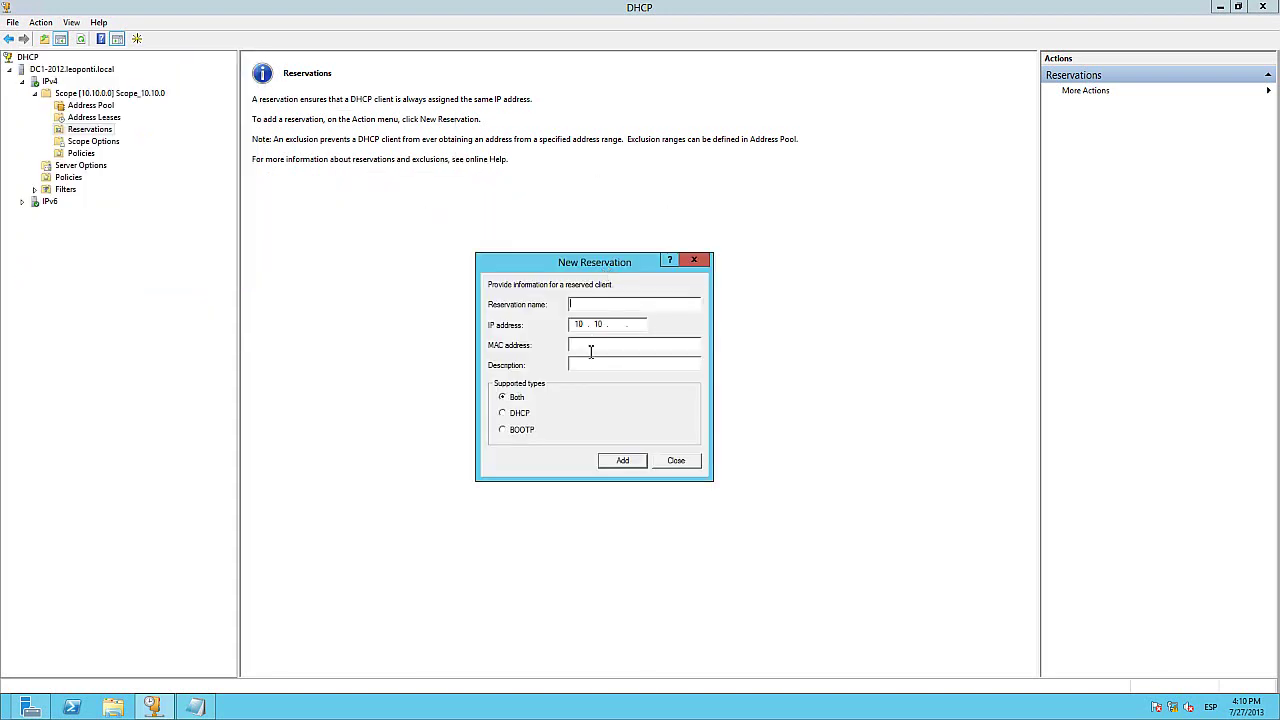
key("ctrl+v")
left_click(619, 330)
type("50")
Step: Check the VM's address details, then enter reservation name test-w7
left_click(810, 9)
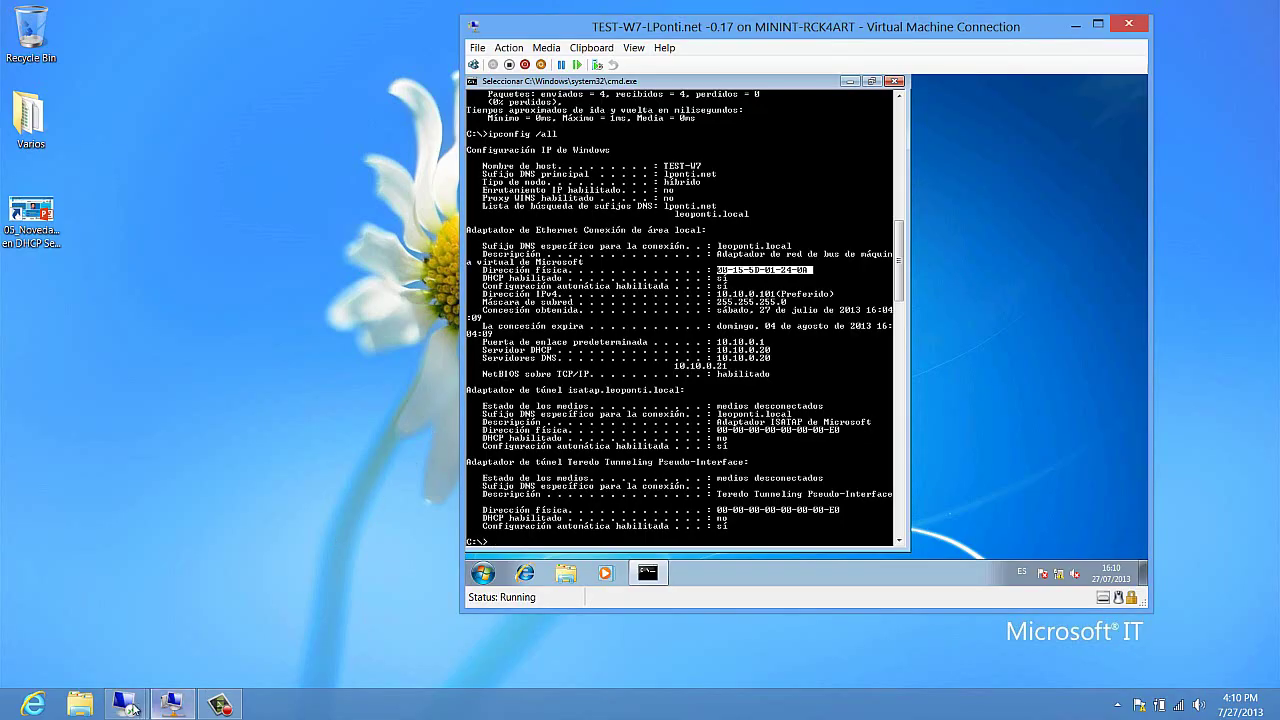
mouse_move(132, 708)
left_click(113, 636)
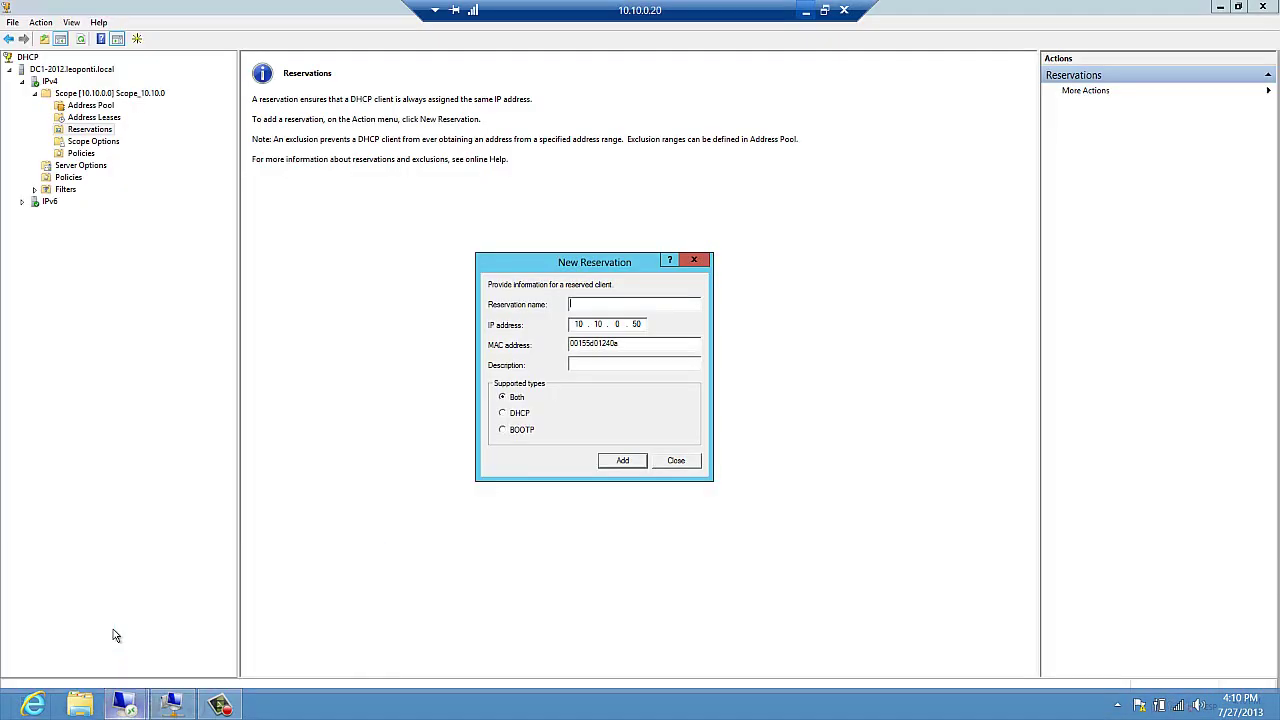
type("test")
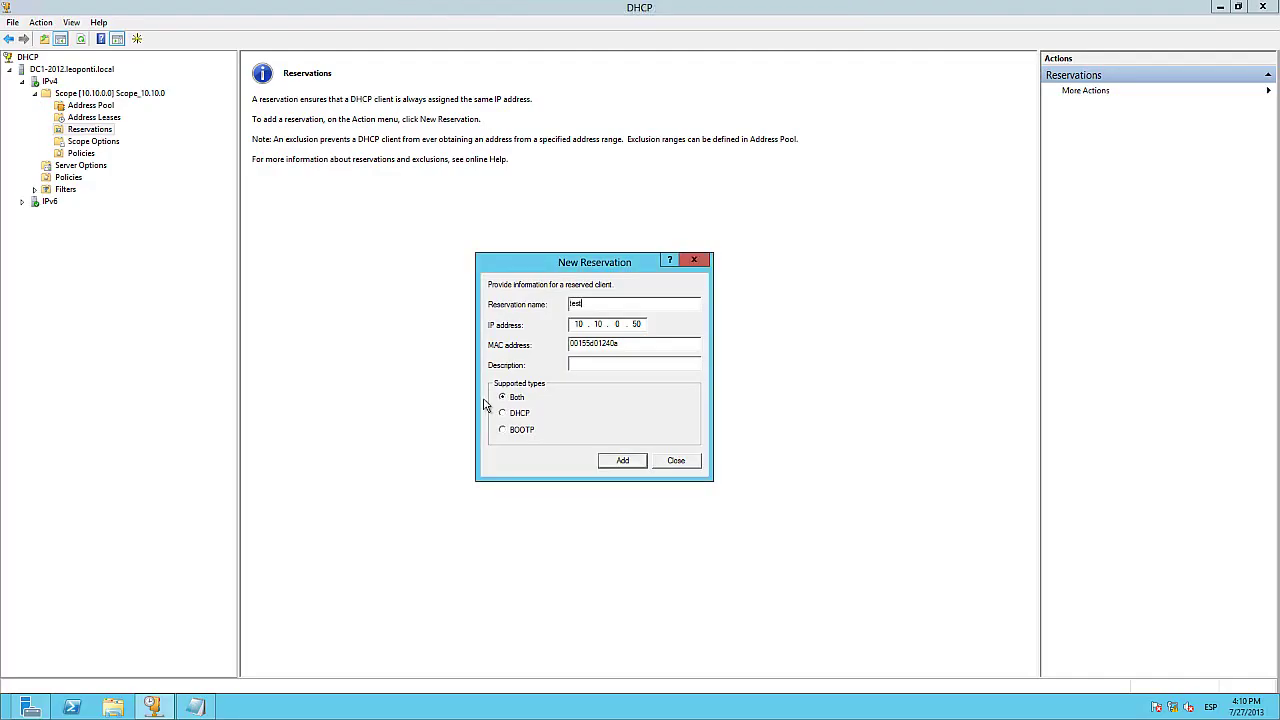
type("-w7")
Step: Enter the numeric description and add the test-w7 reservation, closing the form
type("2068")
type("072")
type("7")
left_click(633, 469)
left_click(673, 462)
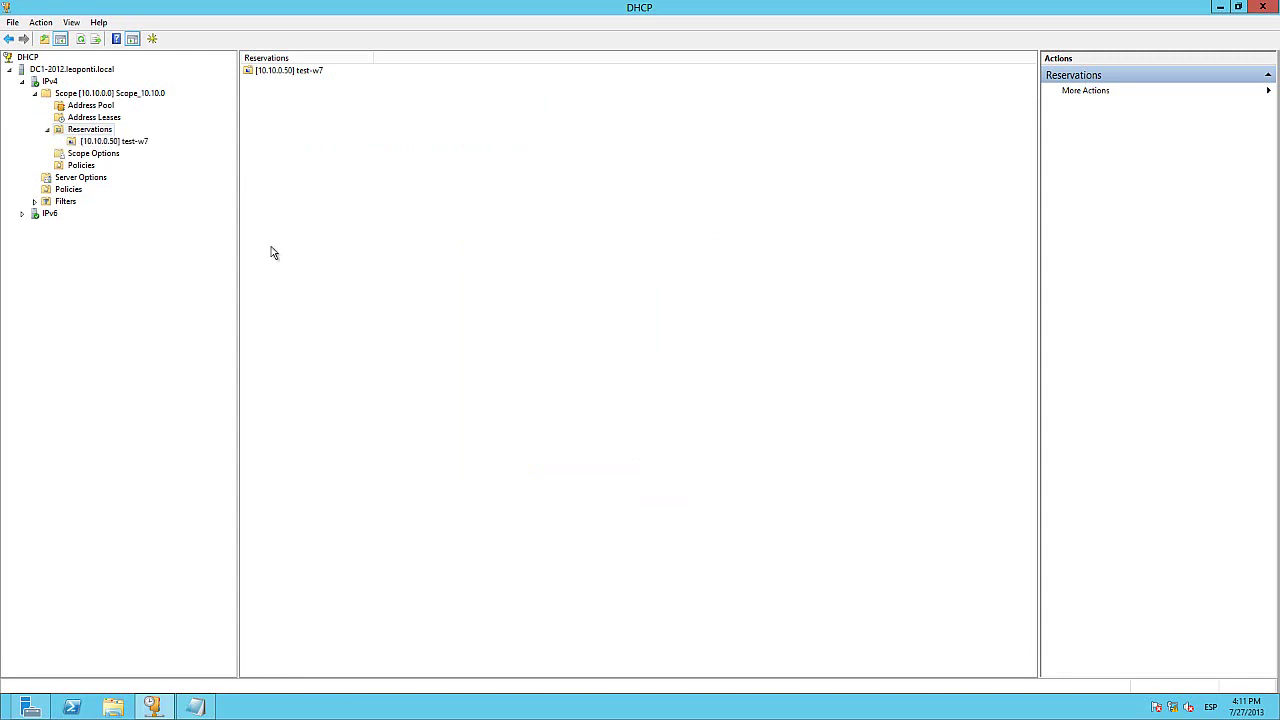
Step: Select the [10.10.0.50] test-w7 reservation, then minimize the server session to reach the VM
left_click(118, 141)
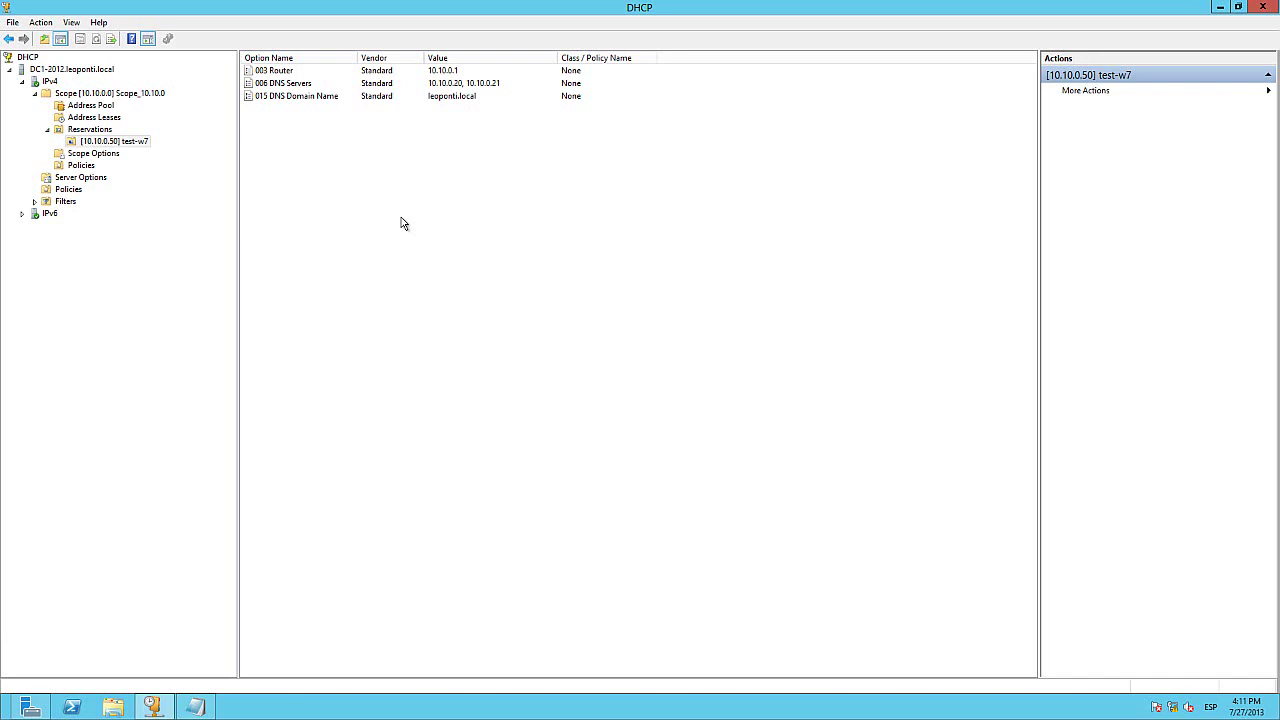
mouse_move(689, 6)
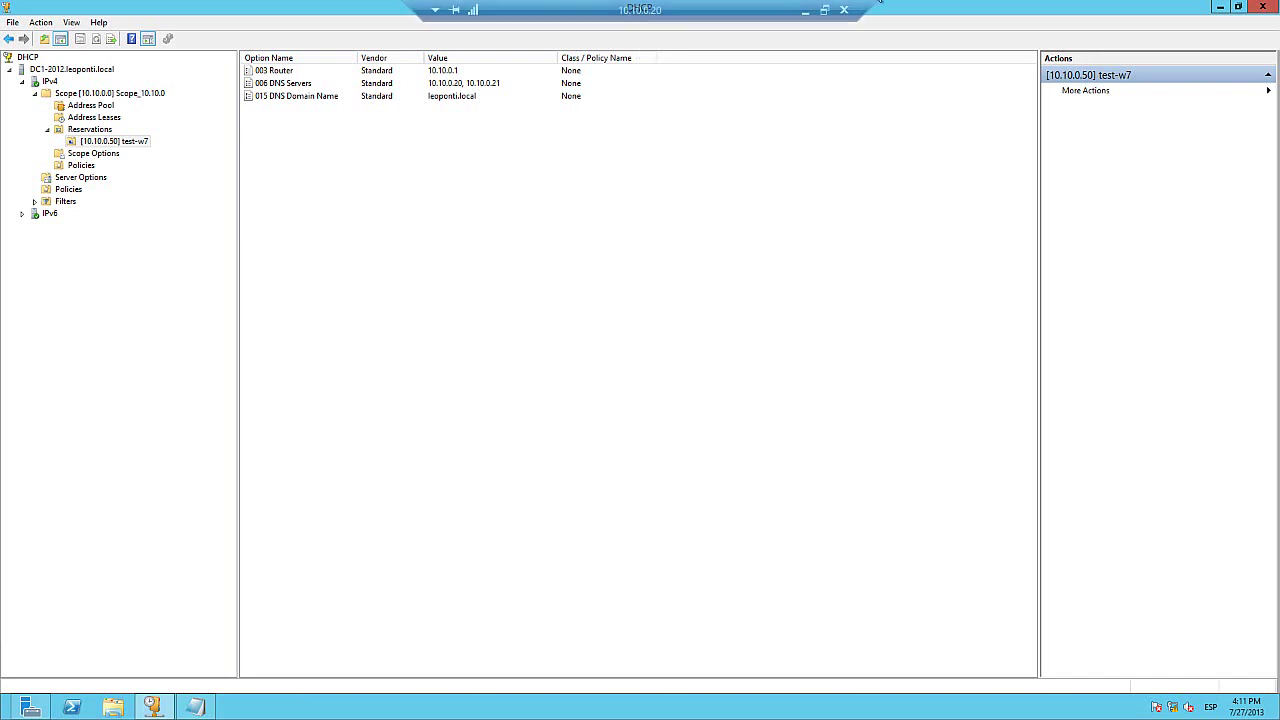
left_click(805, 12)
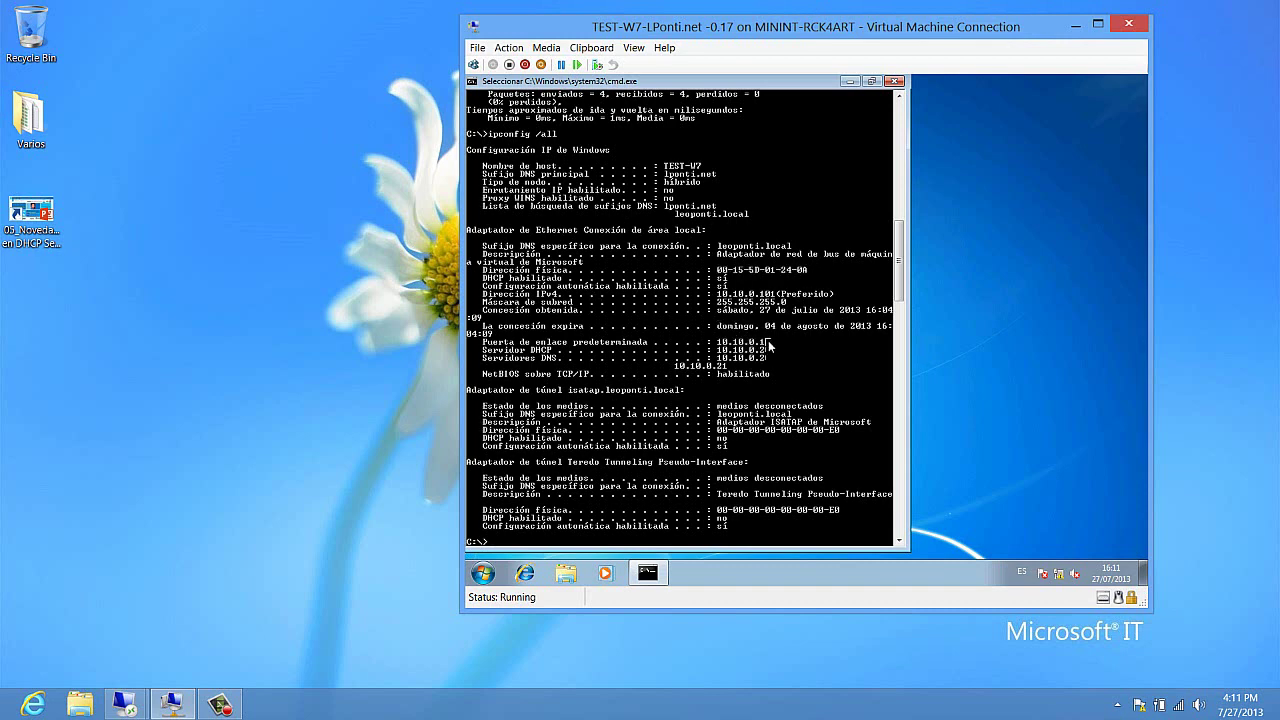
Step: Clear the cmd window, check the 10.10.0.101 address with ipconfig, then run ipconfig /release
type("cls")
key("Return")
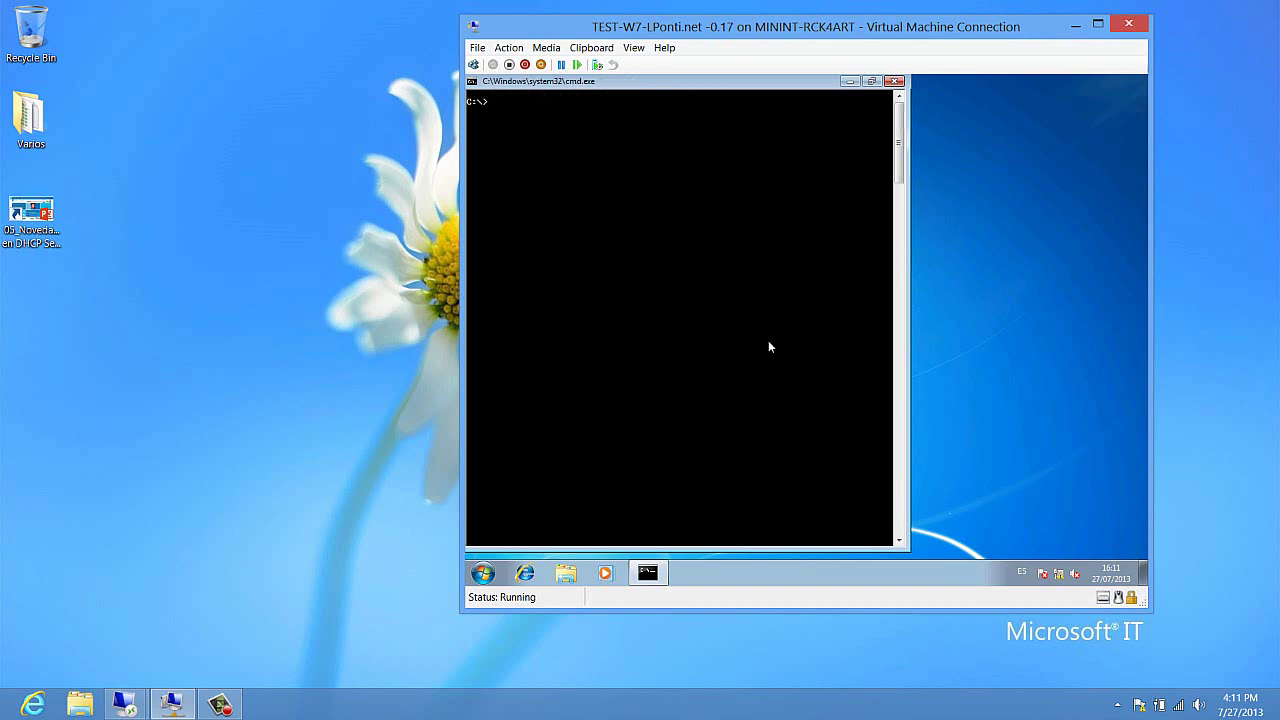
type("ipconfig")
key("Return")
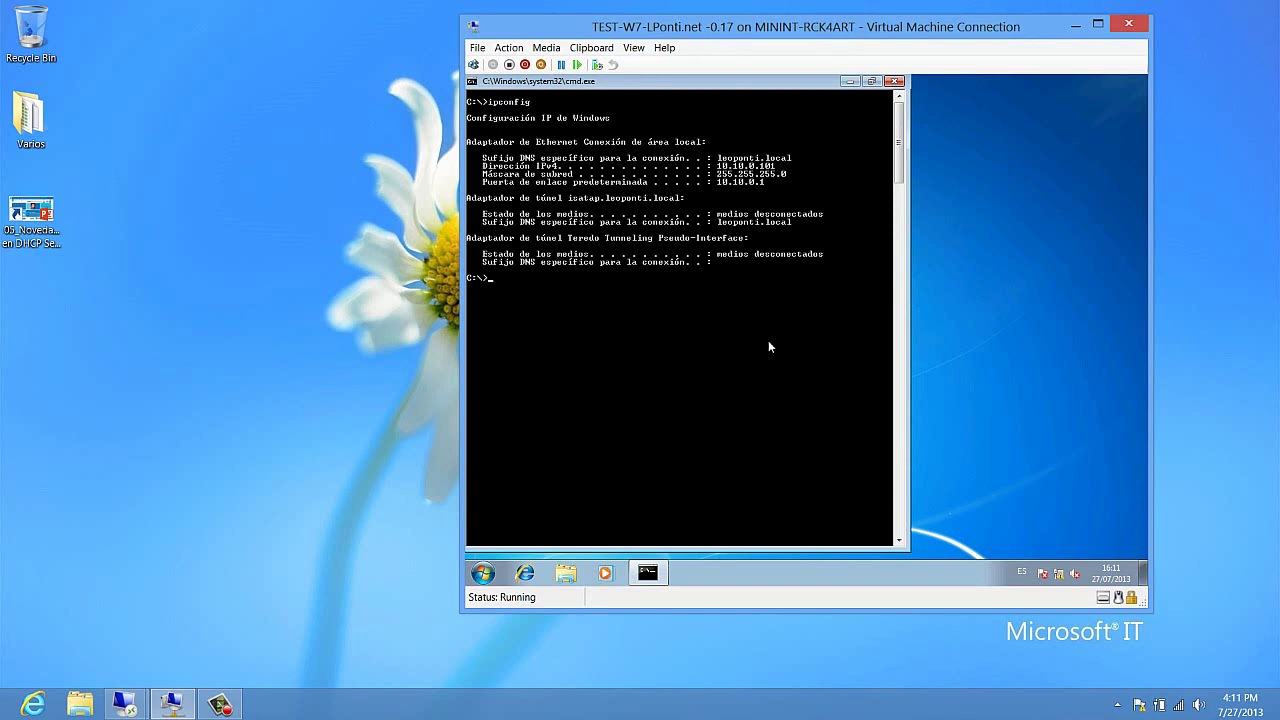
type("ipconfig")
type("/release")
key("Return")
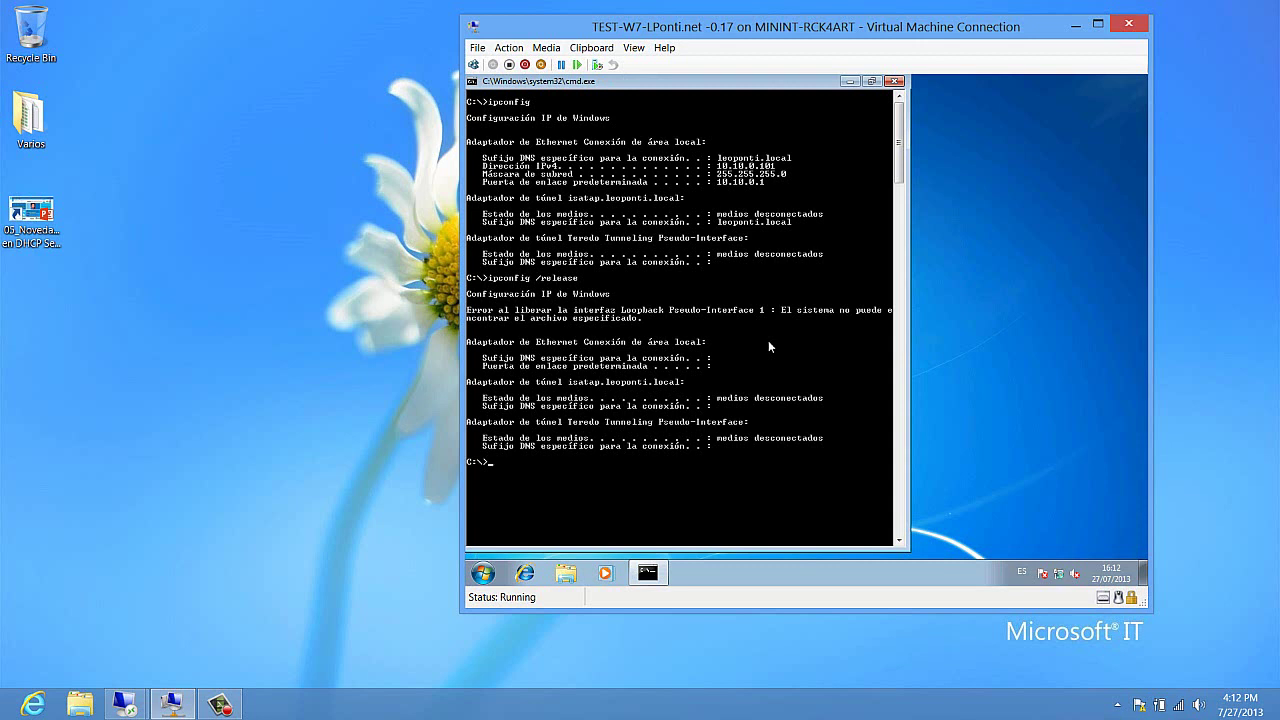
Step: Run ipconfig /renew and mark the newly received 10.10.0.50 address in the console
type("ipconfig /renew")
key("Return")
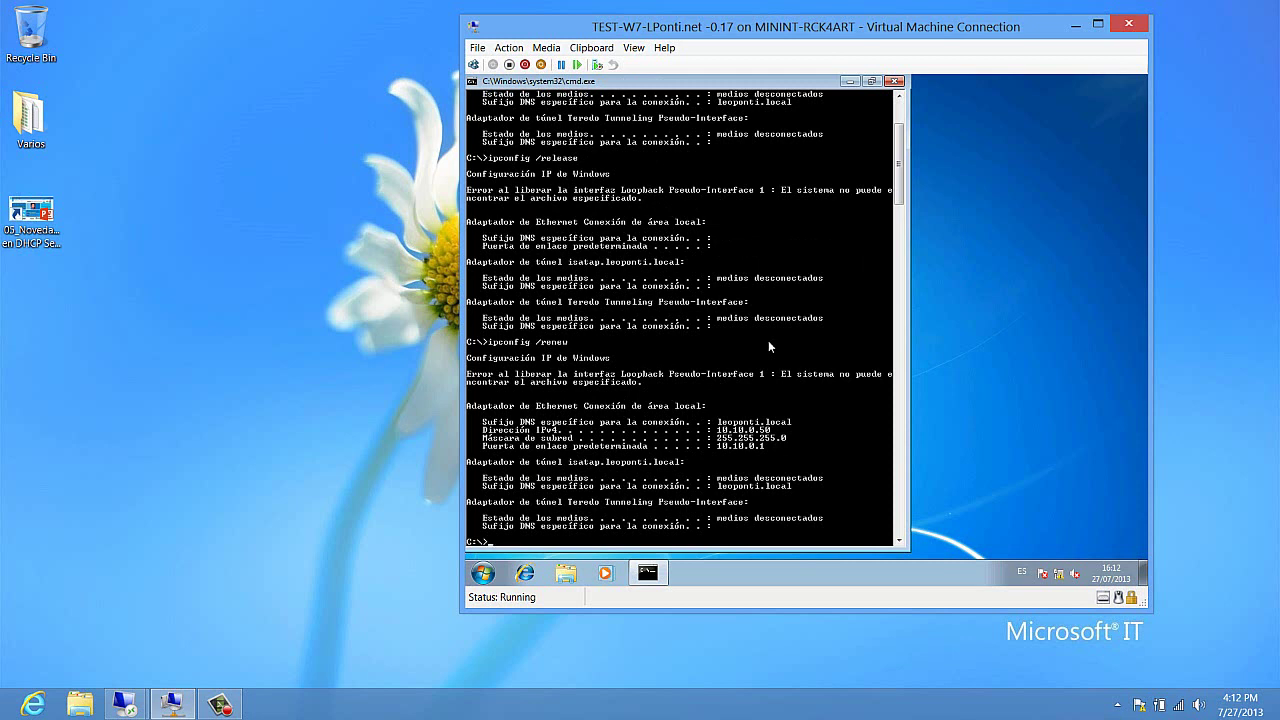
right_click(744, 409)
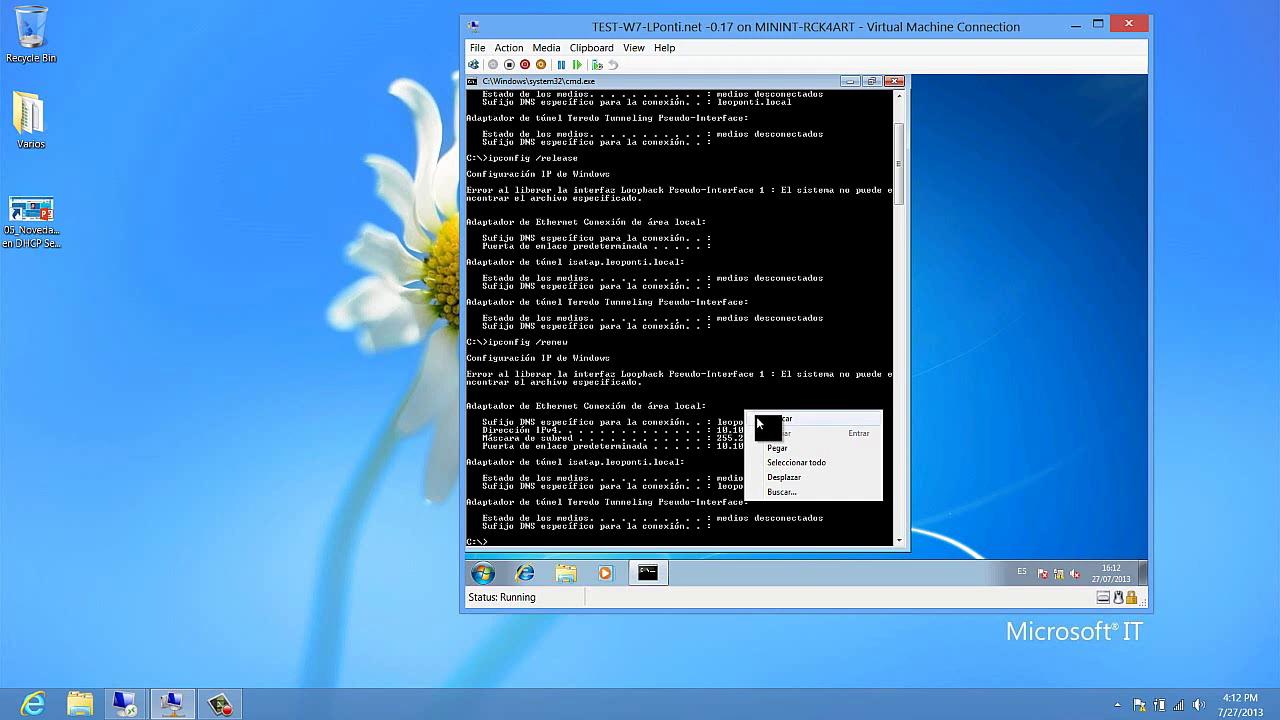
left_click(756, 416)
left_click_drag(718, 428, 771, 434)
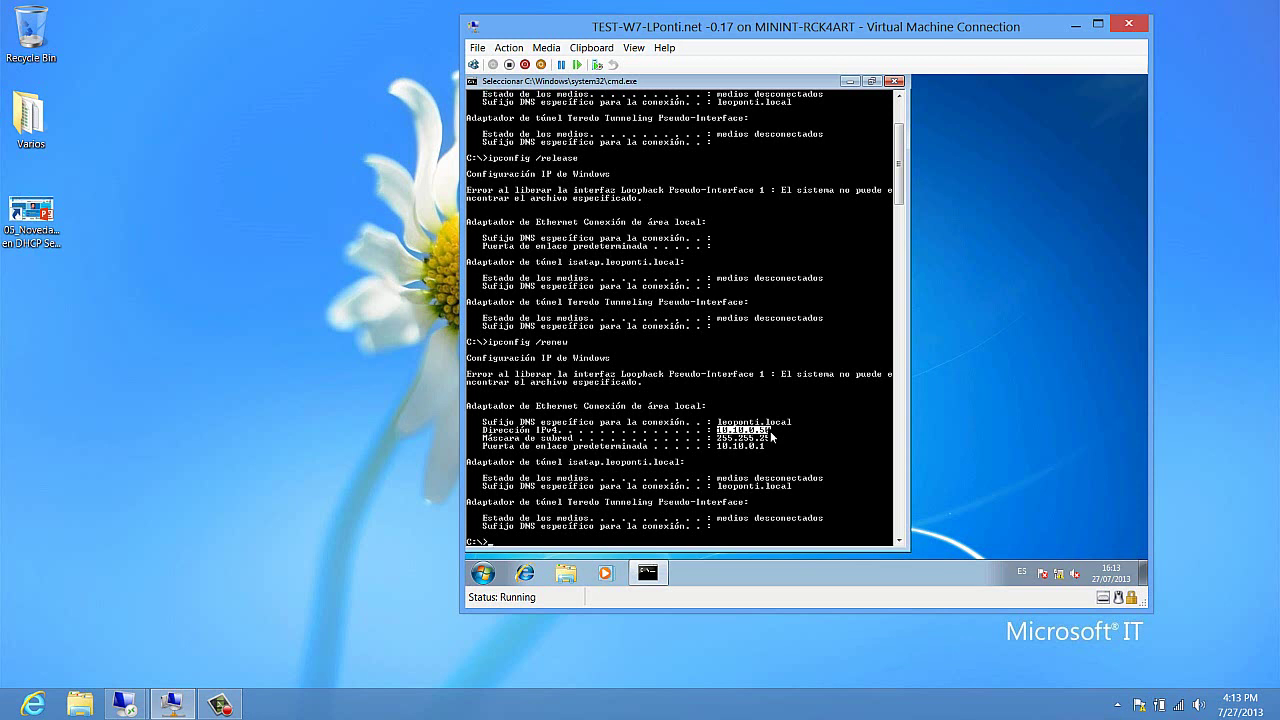
Step: Refresh Address Leases on 10.10.0.20 to see TEST-W7's 10.10.0.50 Reservation (active), then minimize the session
left_click(1075, 25)
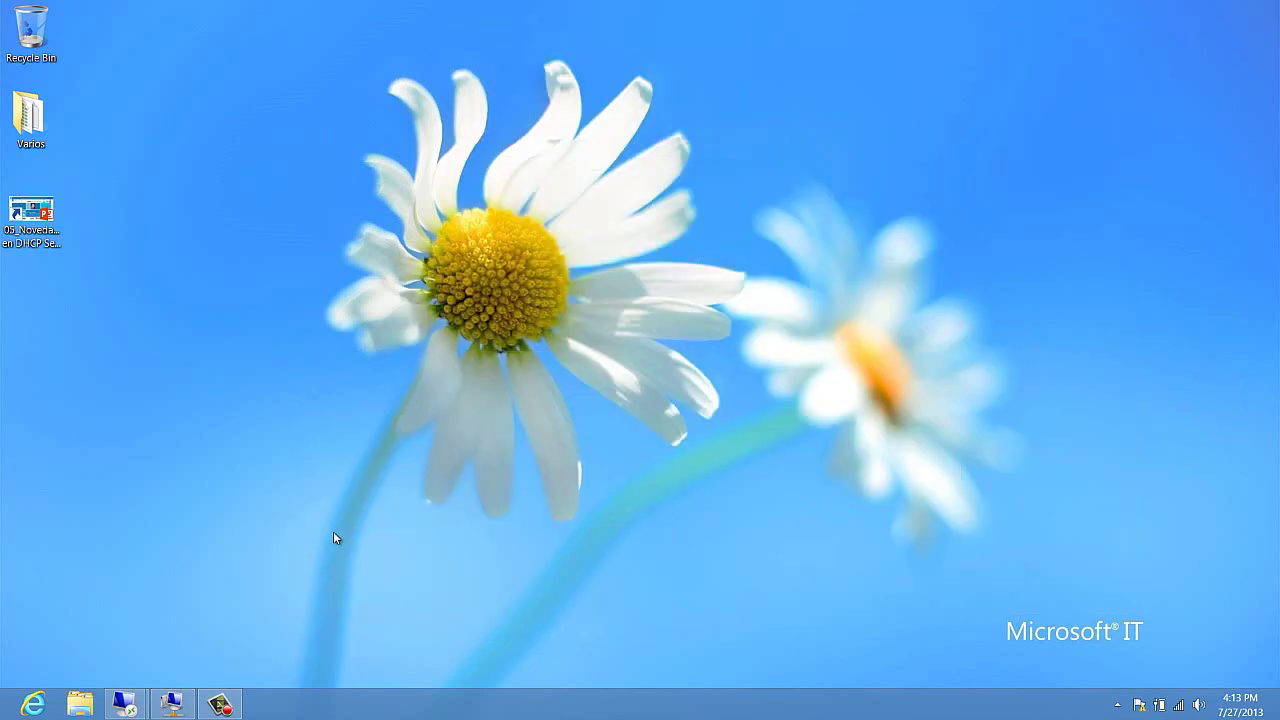
mouse_move(125, 704)
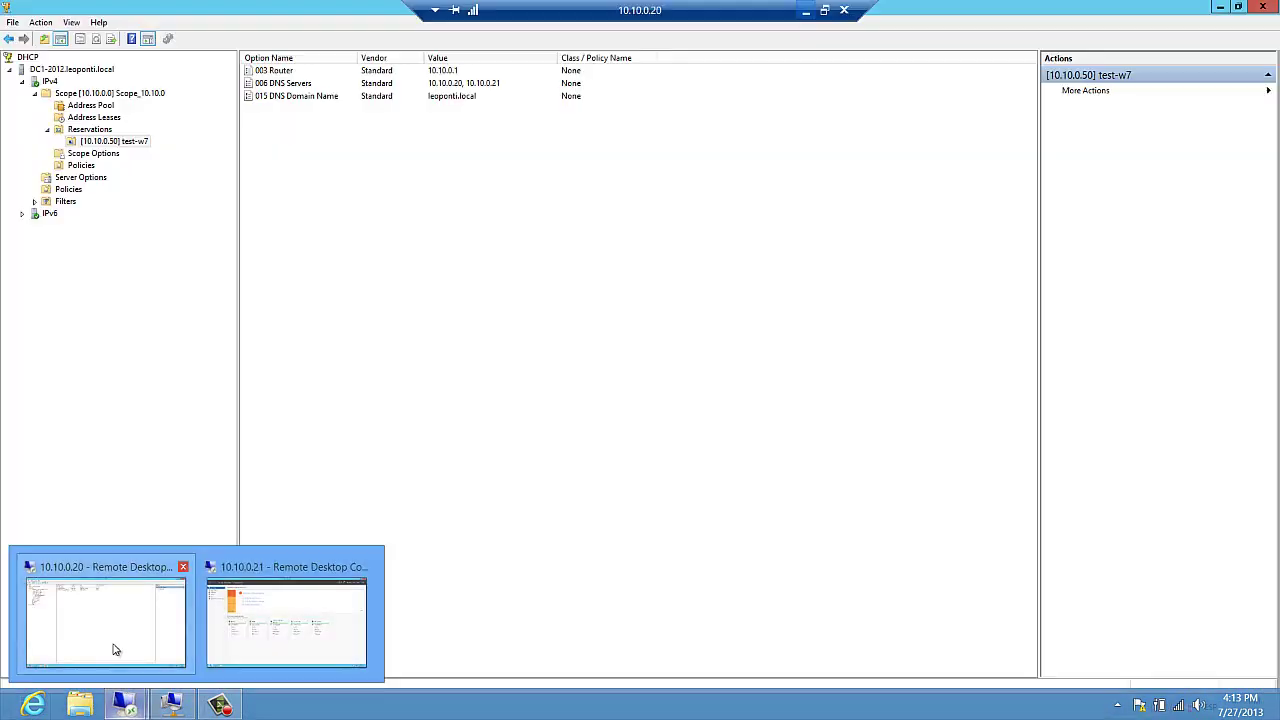
left_click(115, 651)
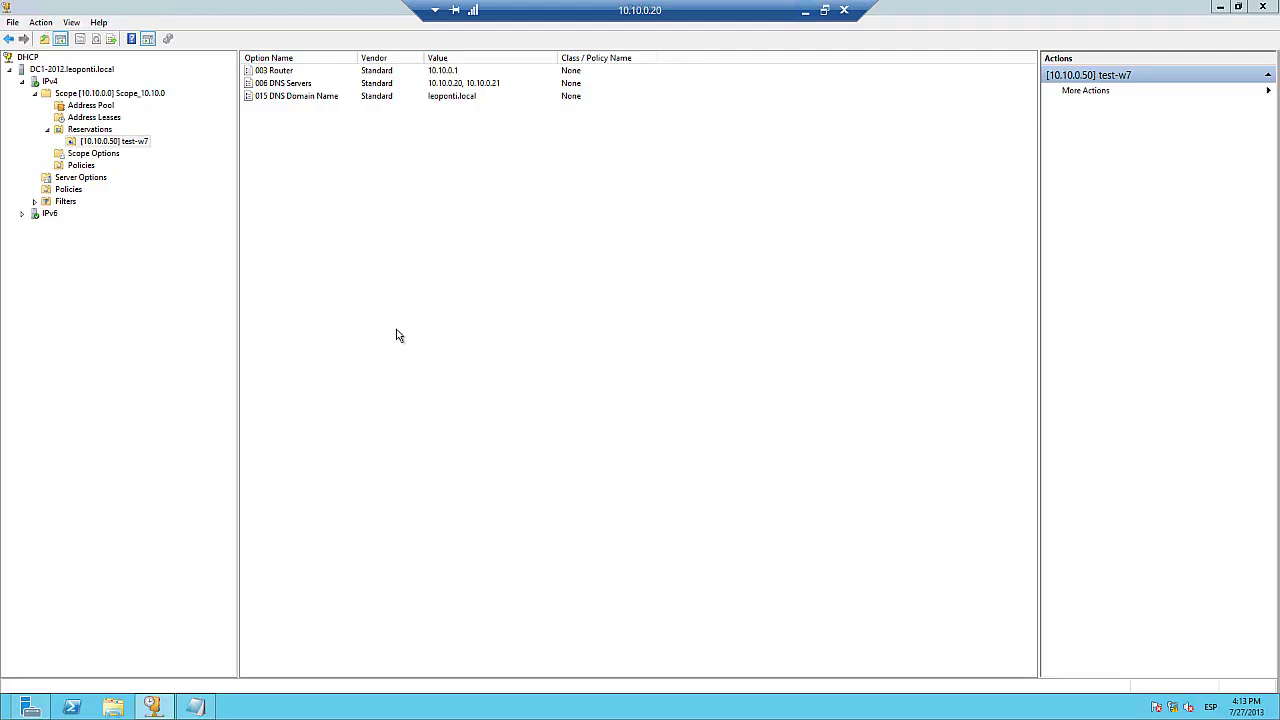
left_click(108, 119)
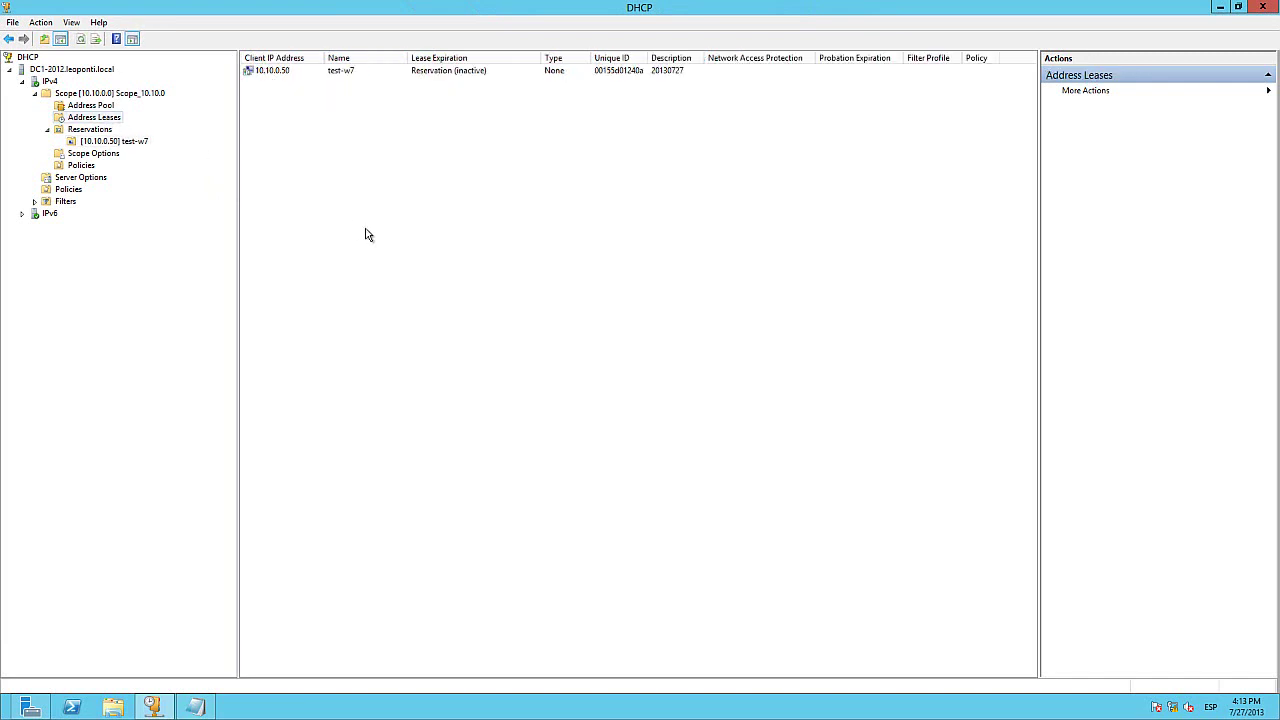
key("F5")
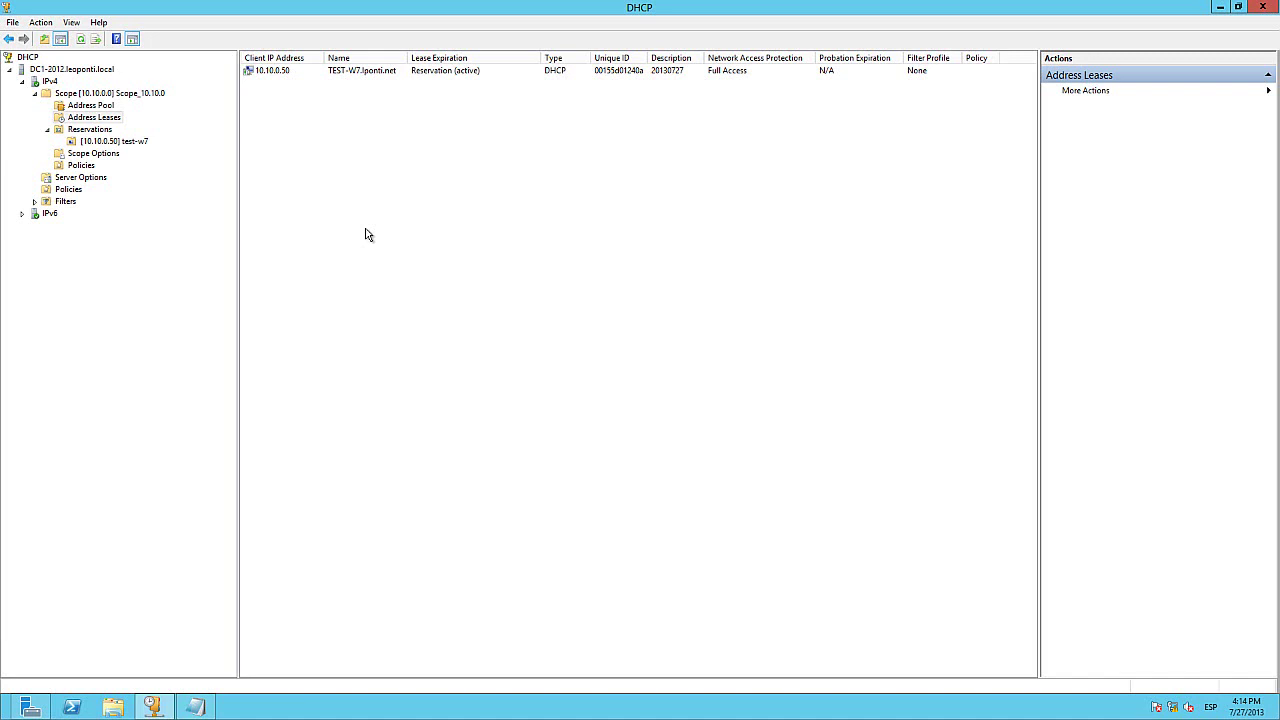
mouse_move(683, 4)
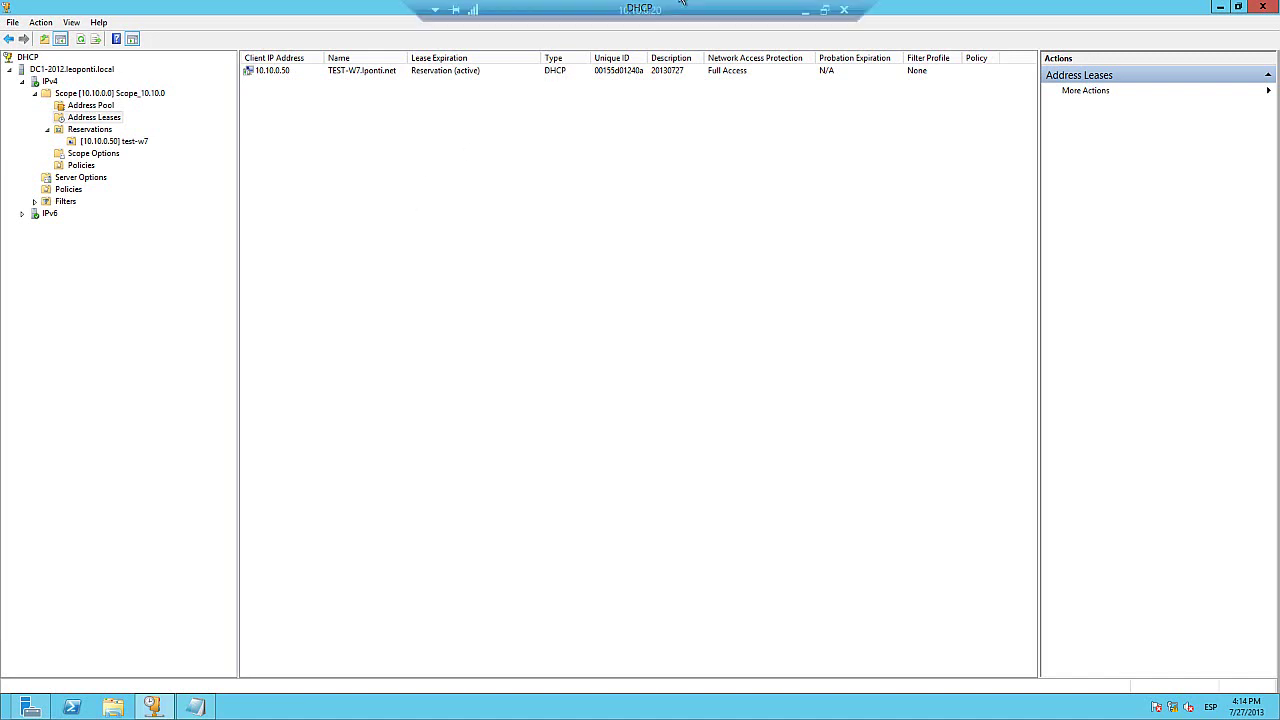
left_click(805, 10)
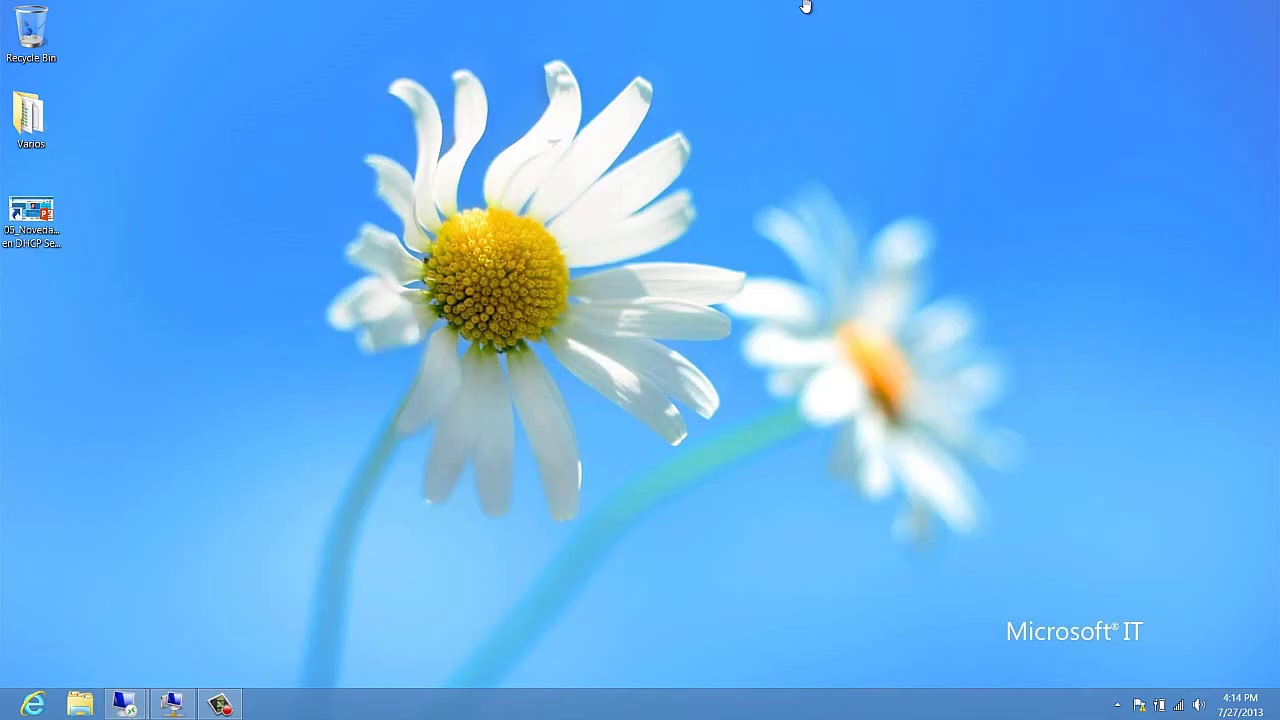